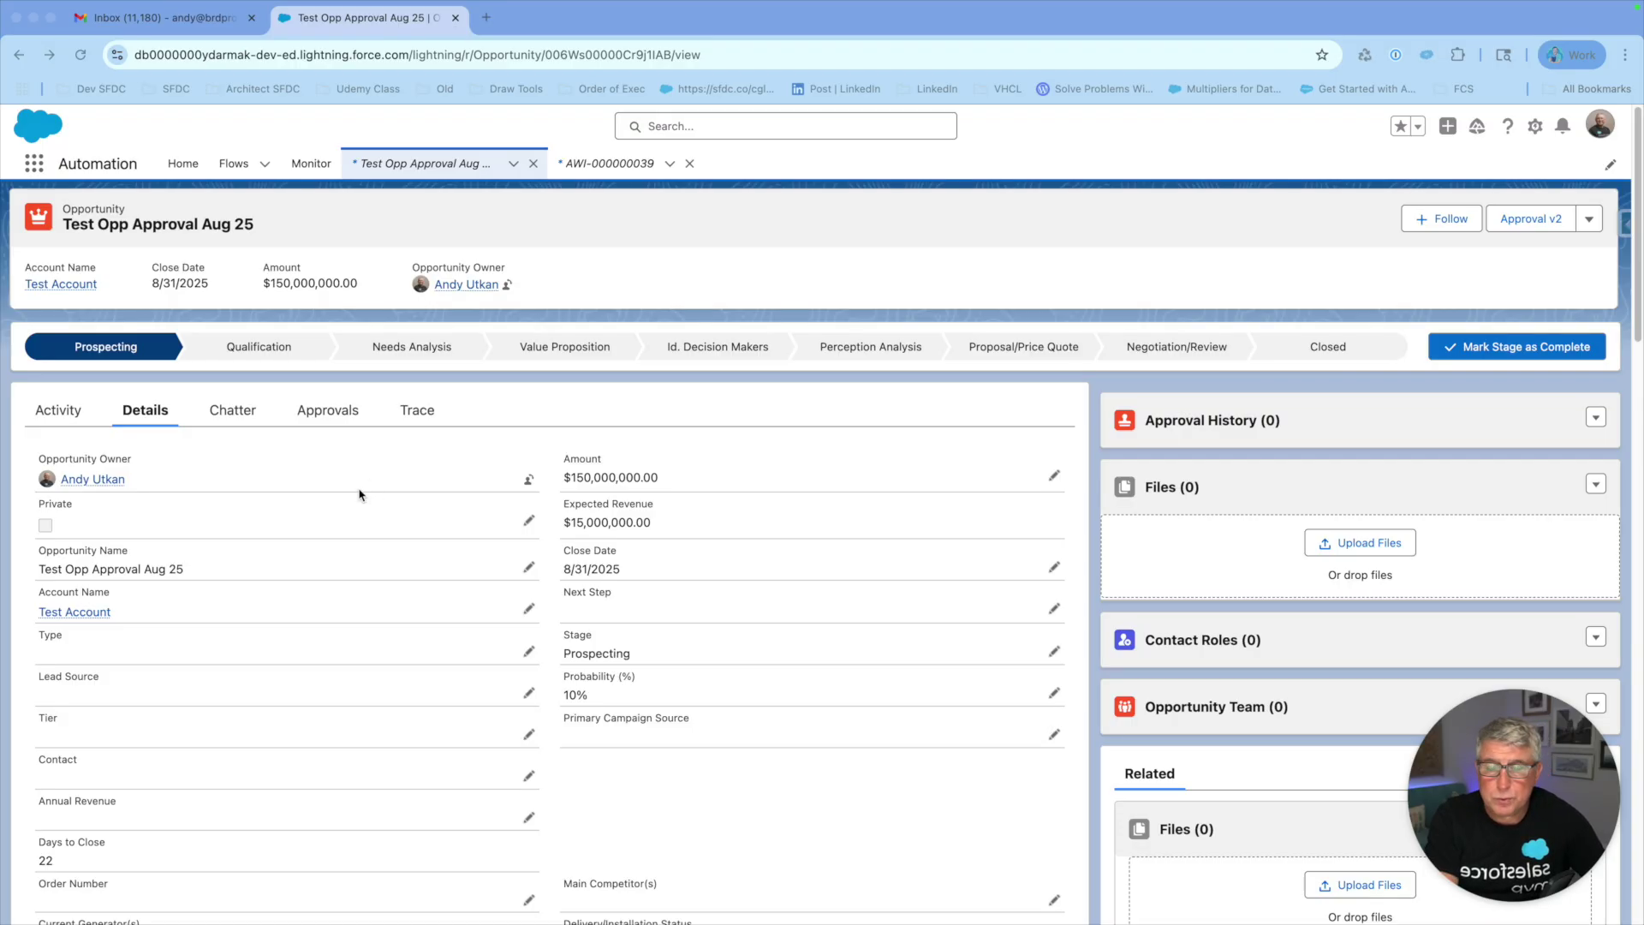
# Move from the opportunity's Trace tab to its Approvals tab to list its two approval submissions.
pyautogui.click(420, 418)
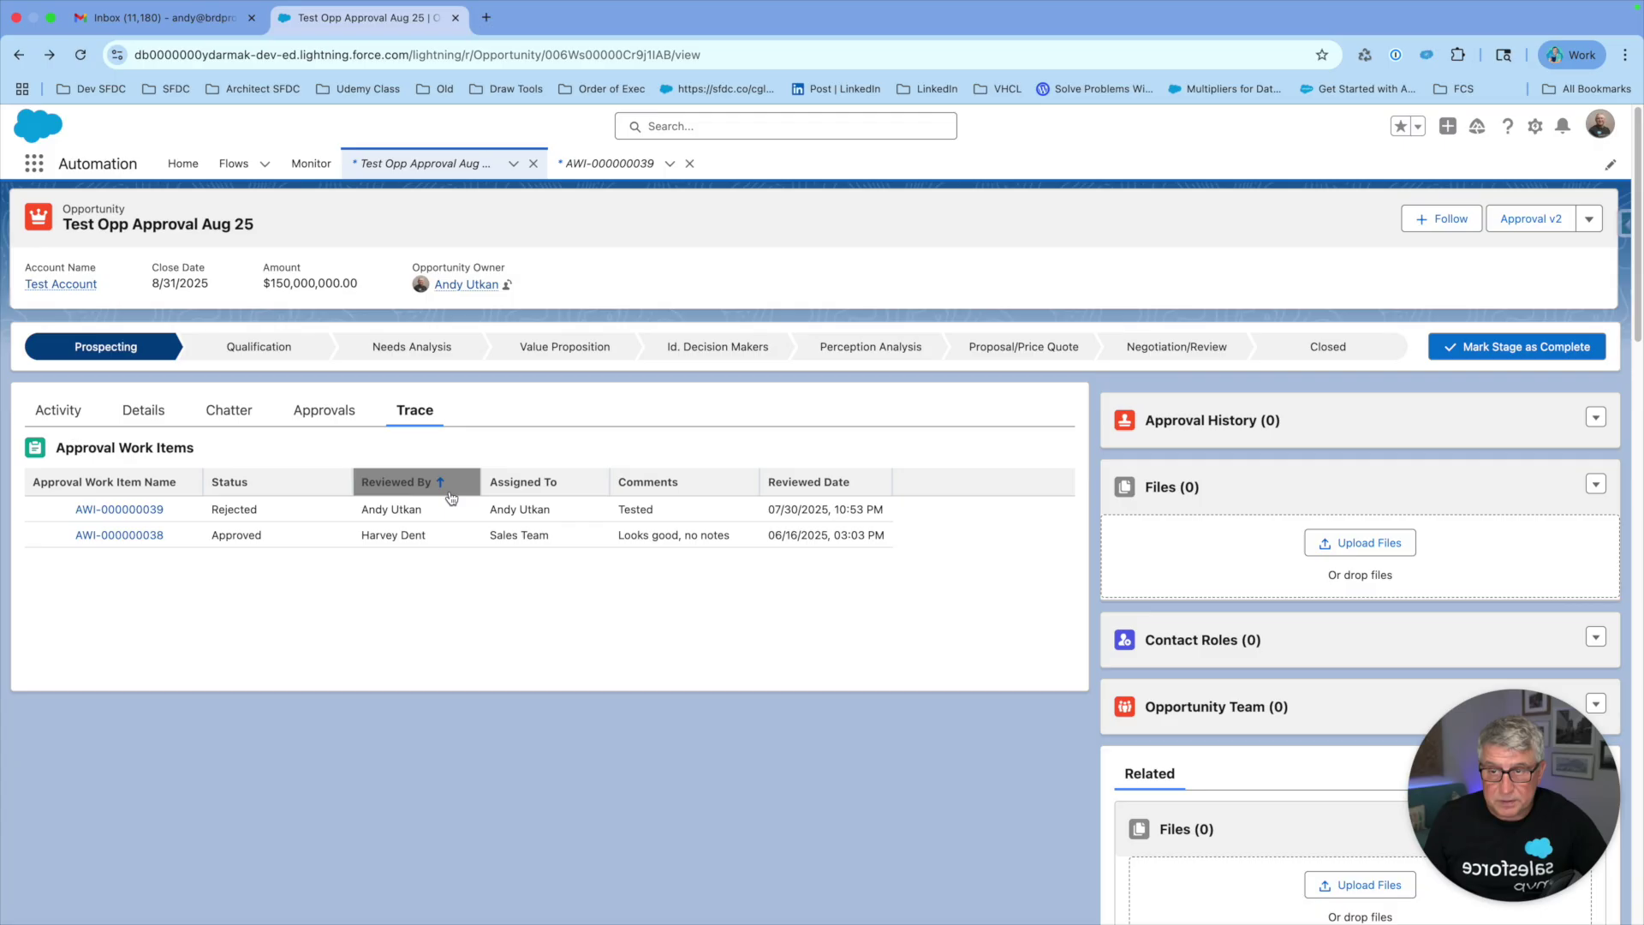
pyautogui.click(330, 421)
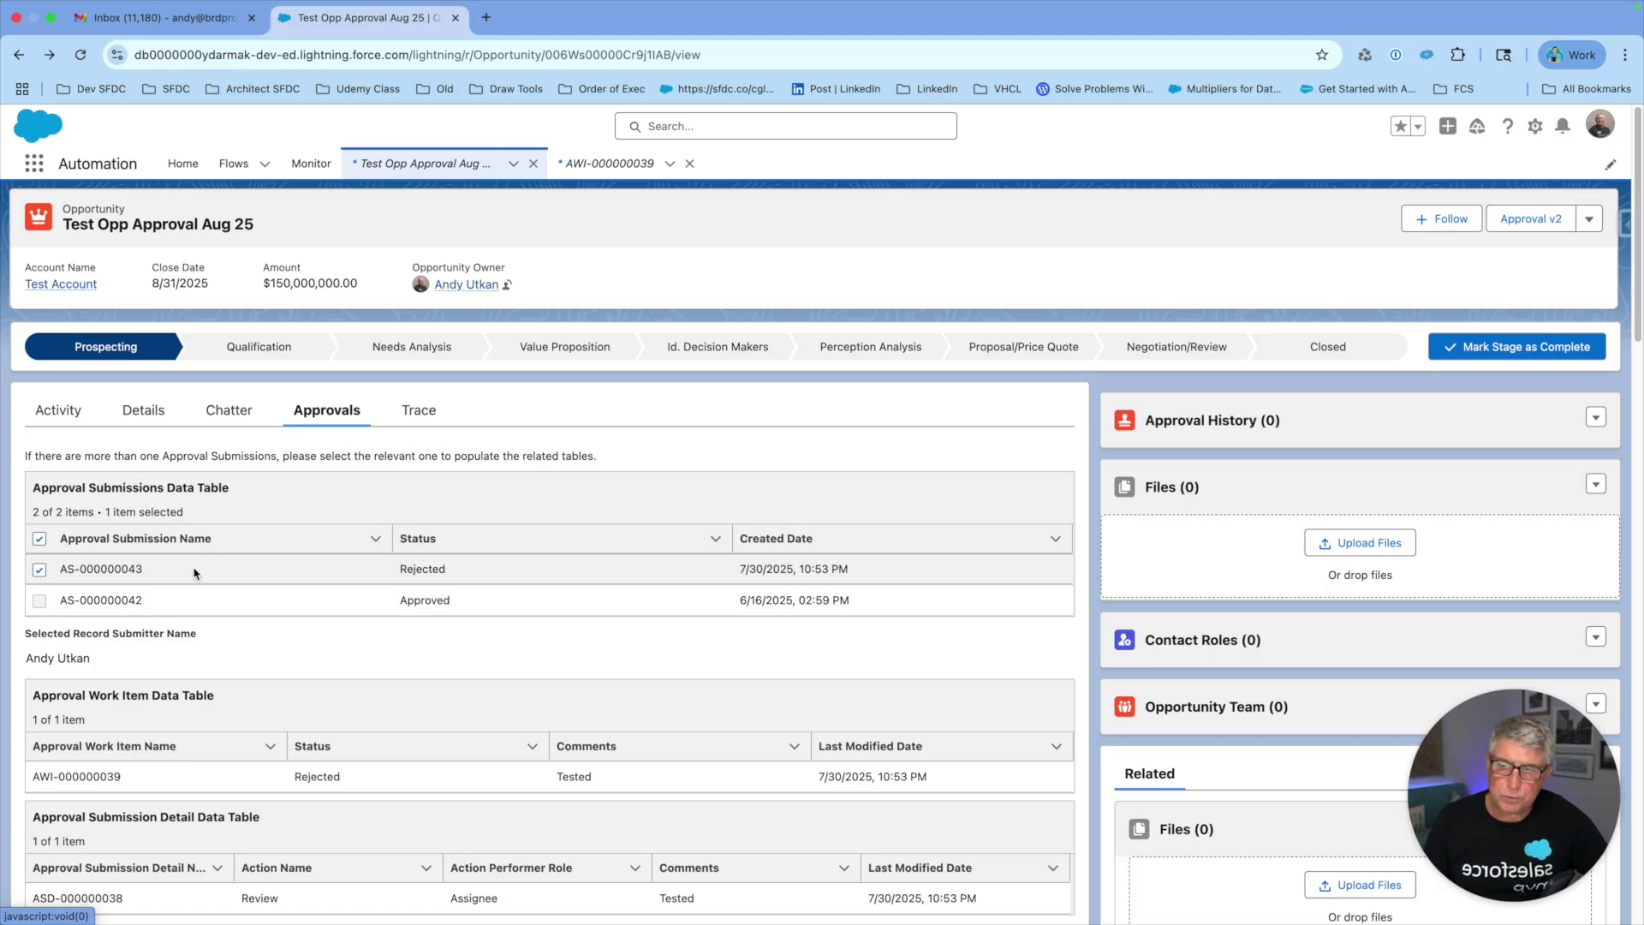
pyautogui.scroll(-3, 358, 556)
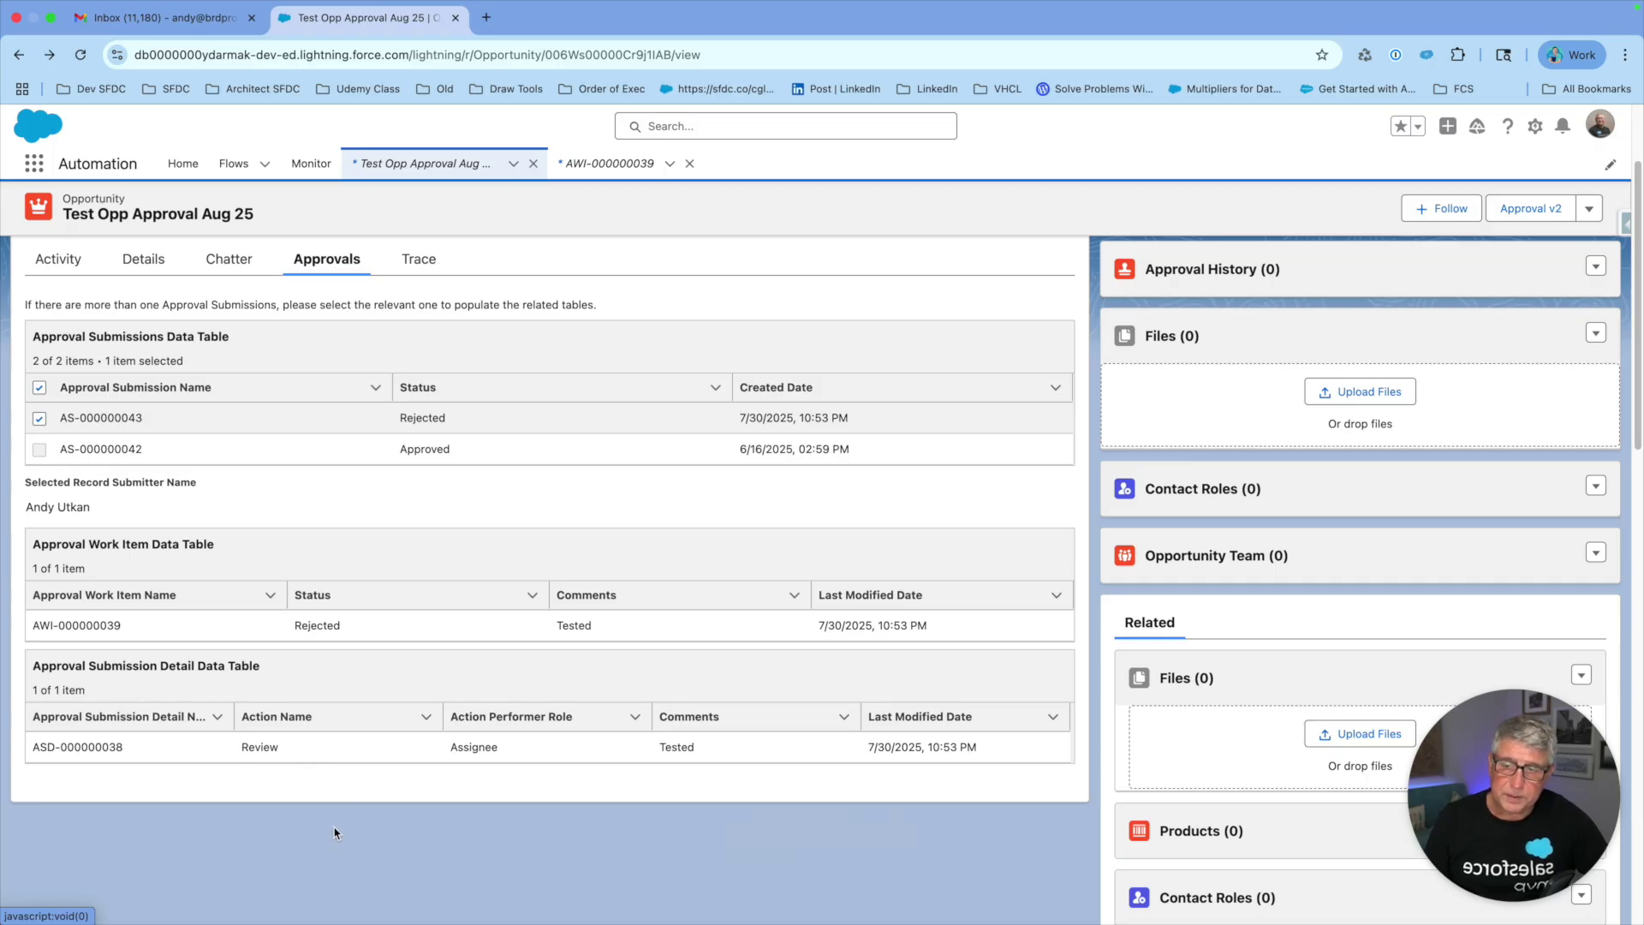
pyautogui.scroll(3, 351, 752)
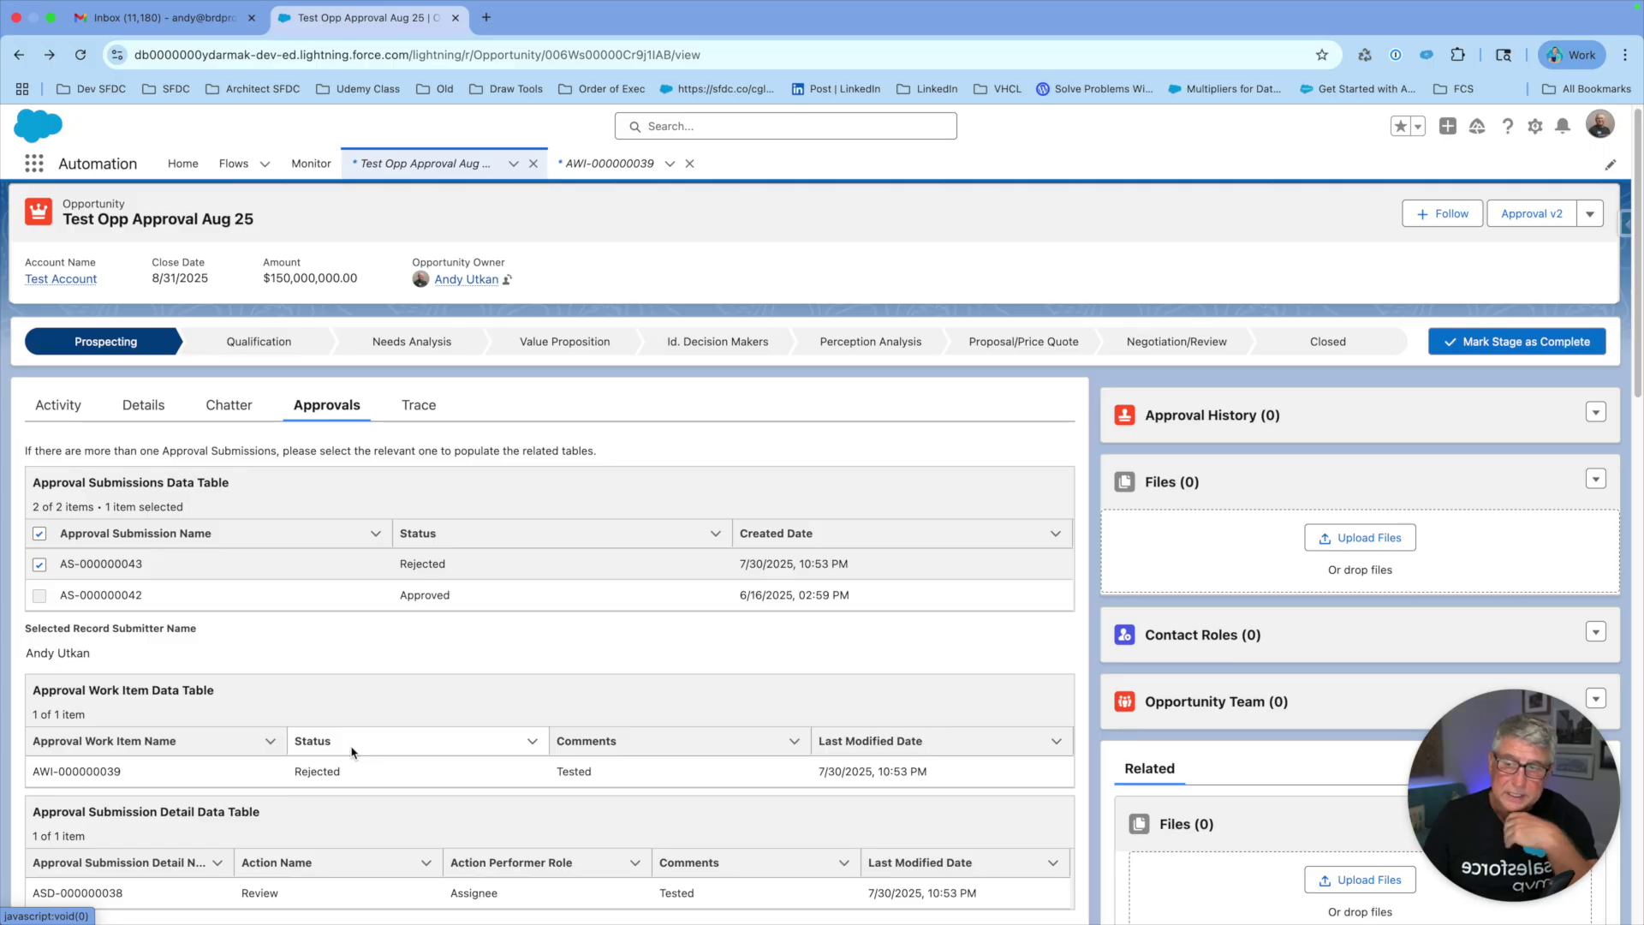
pyautogui.click(88, 653)
pyautogui.click(175, 638)
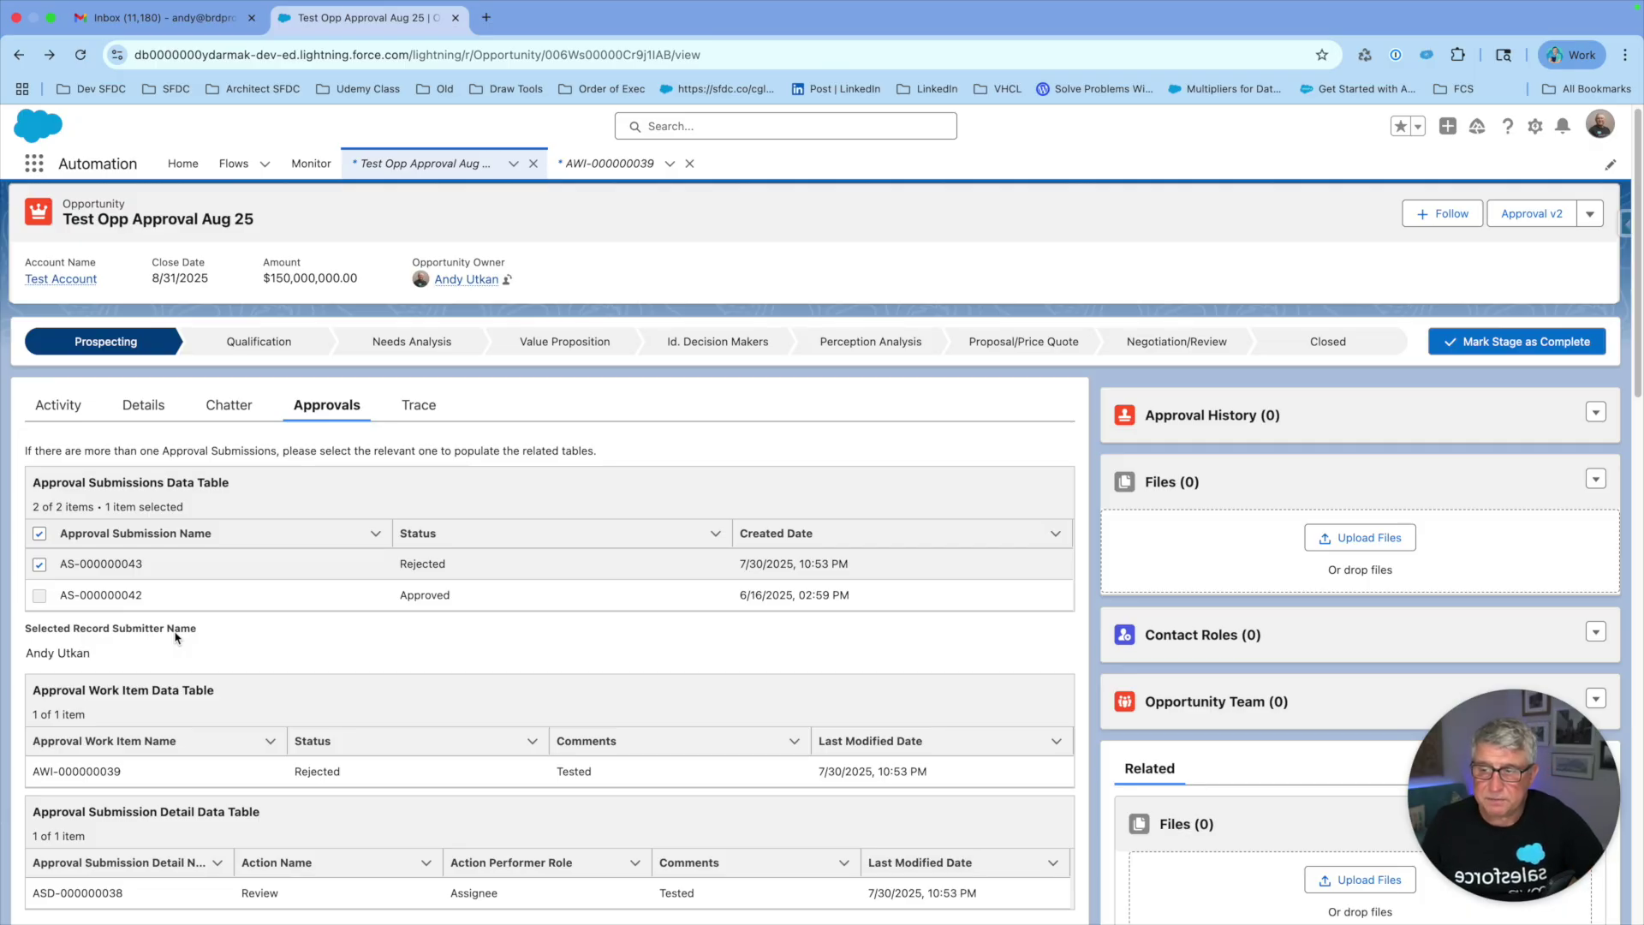
# Deselect AS-000000043 and select AS-000000042 to show work item AWI-000000038 and detail ASD-000000037.
pyautogui.click(35, 537)
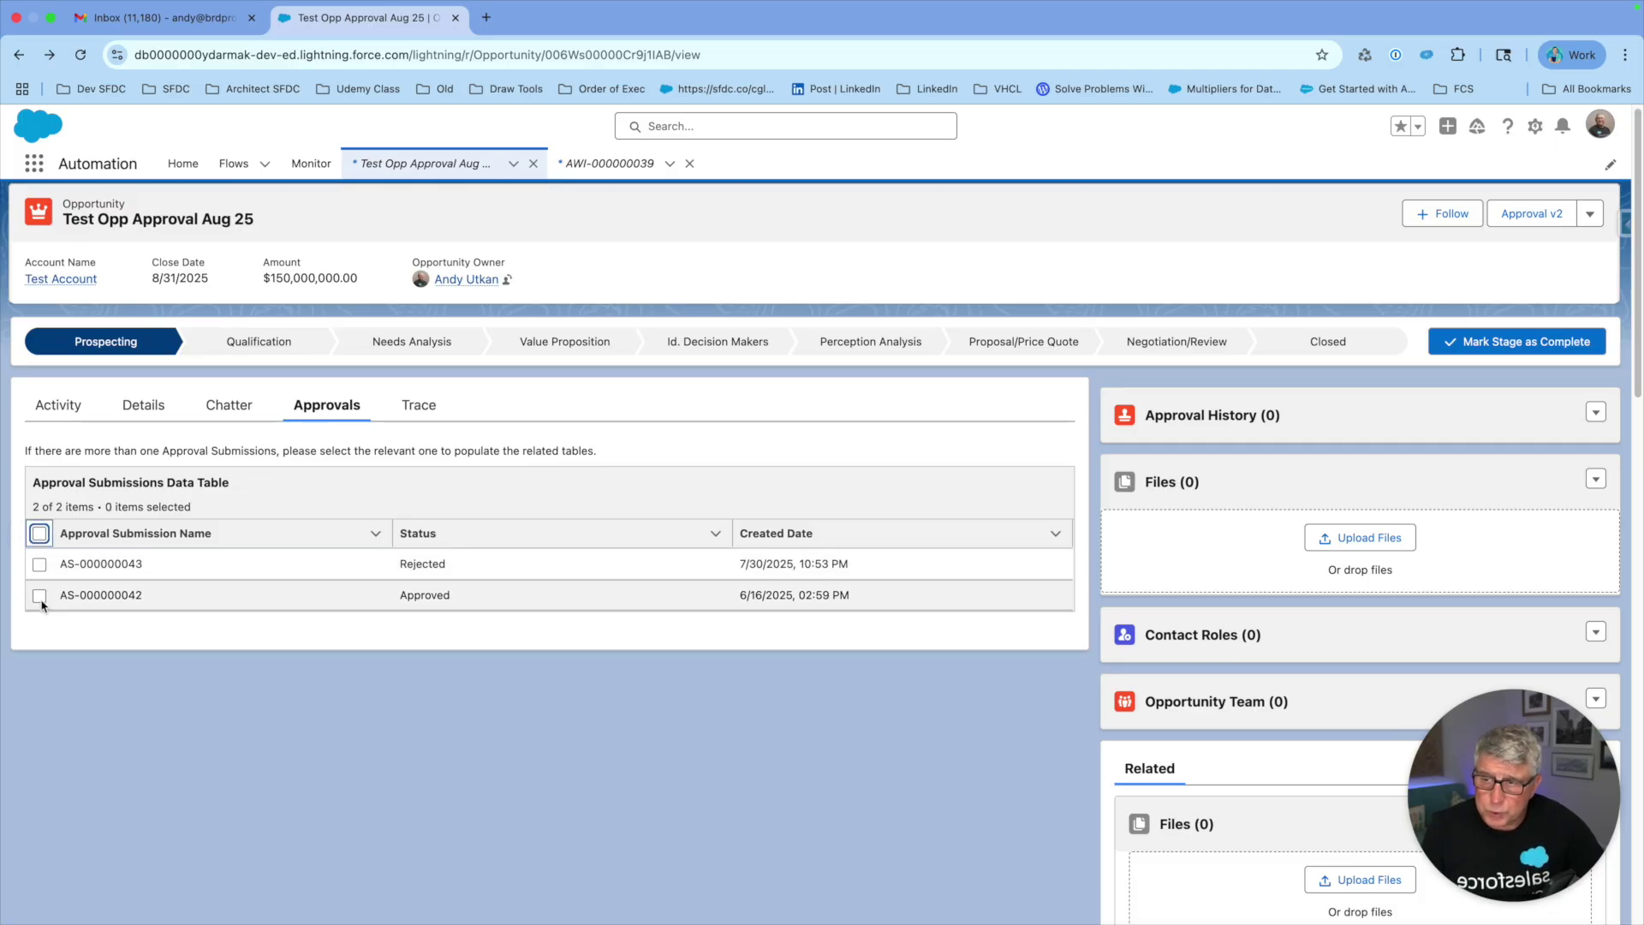
pyautogui.click(40, 596)
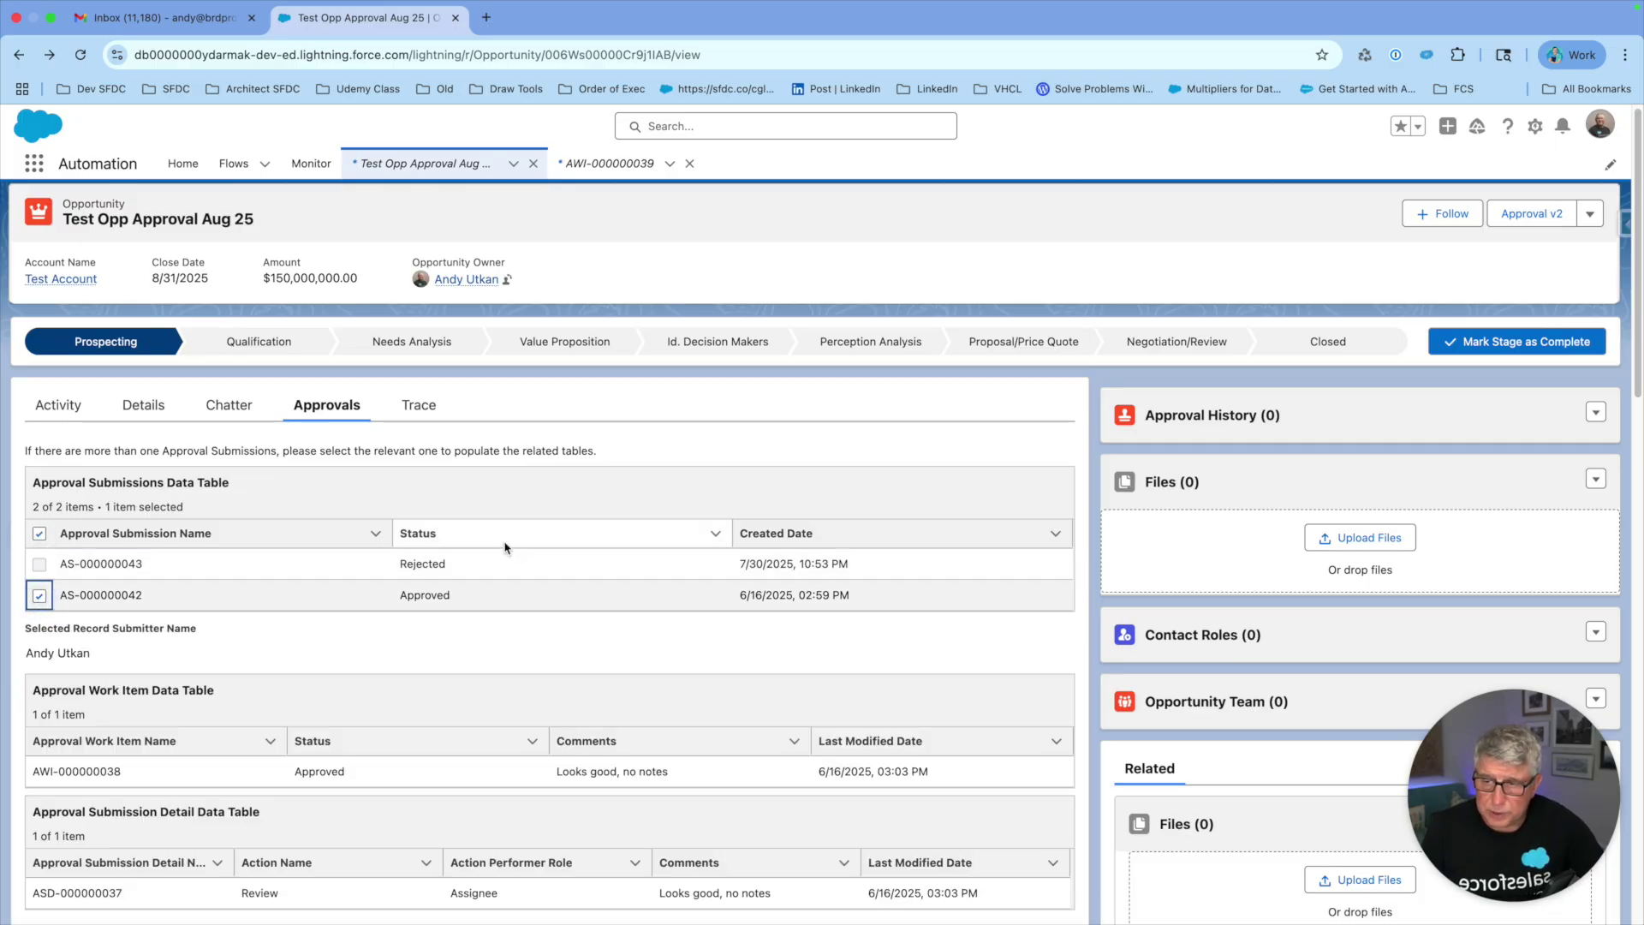
pyautogui.scroll(-2, 506, 545)
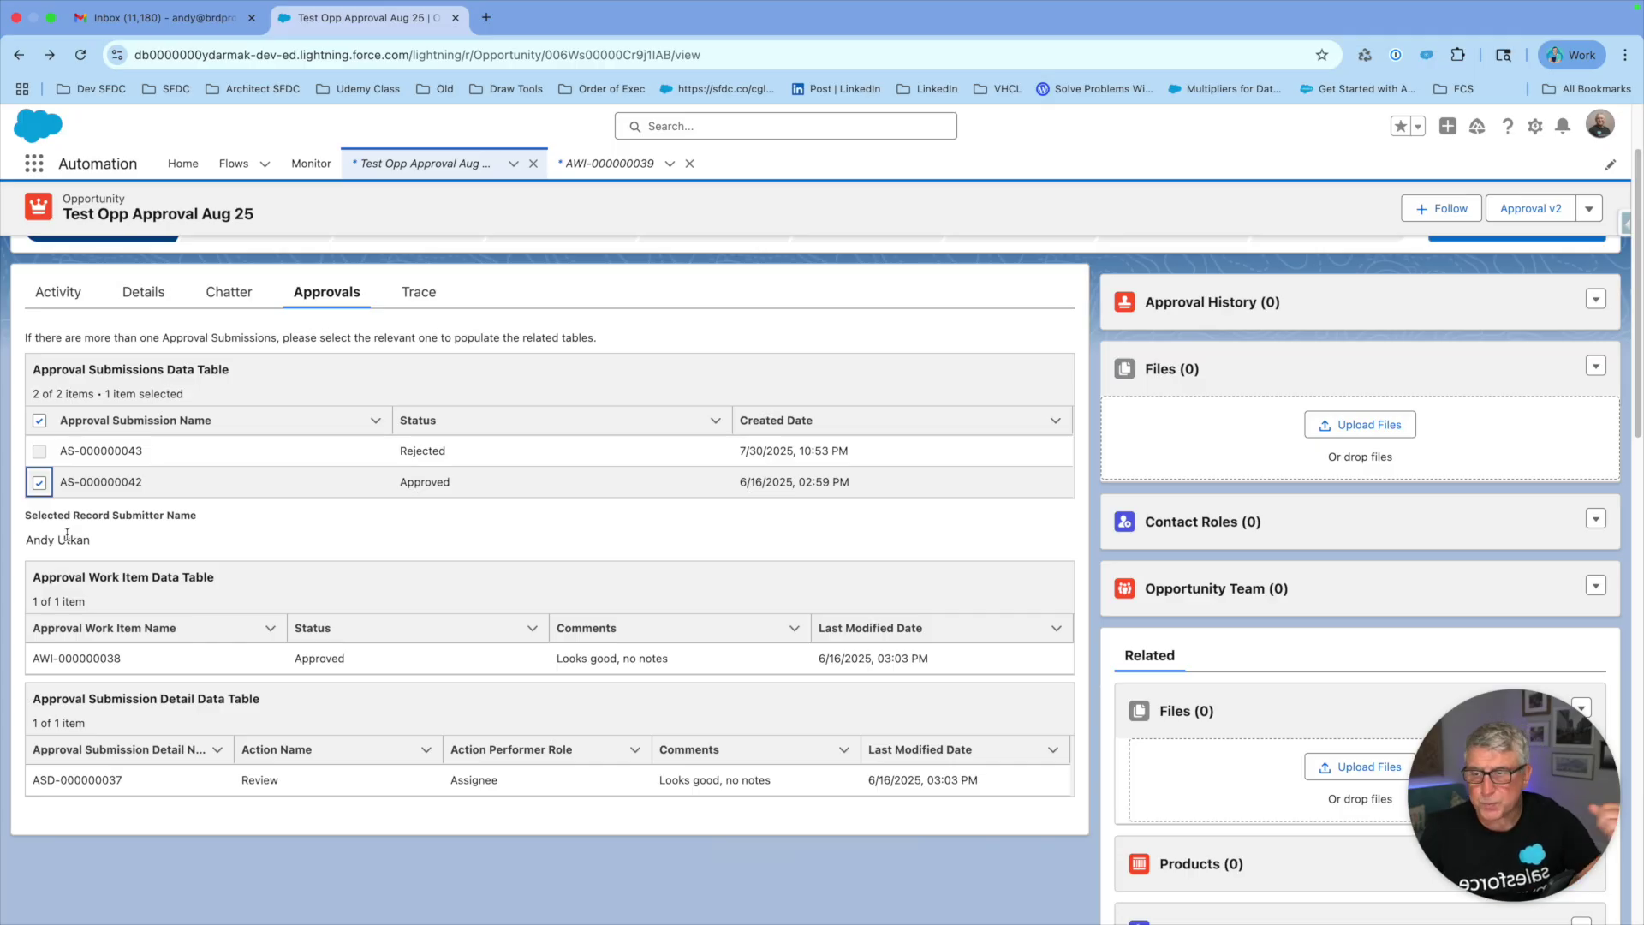
# Toggle the AS-000000043 and AS-000000042 row selections in the Approval Submissions Data Table.
pyautogui.click(40, 421)
pyautogui.click(40, 453)
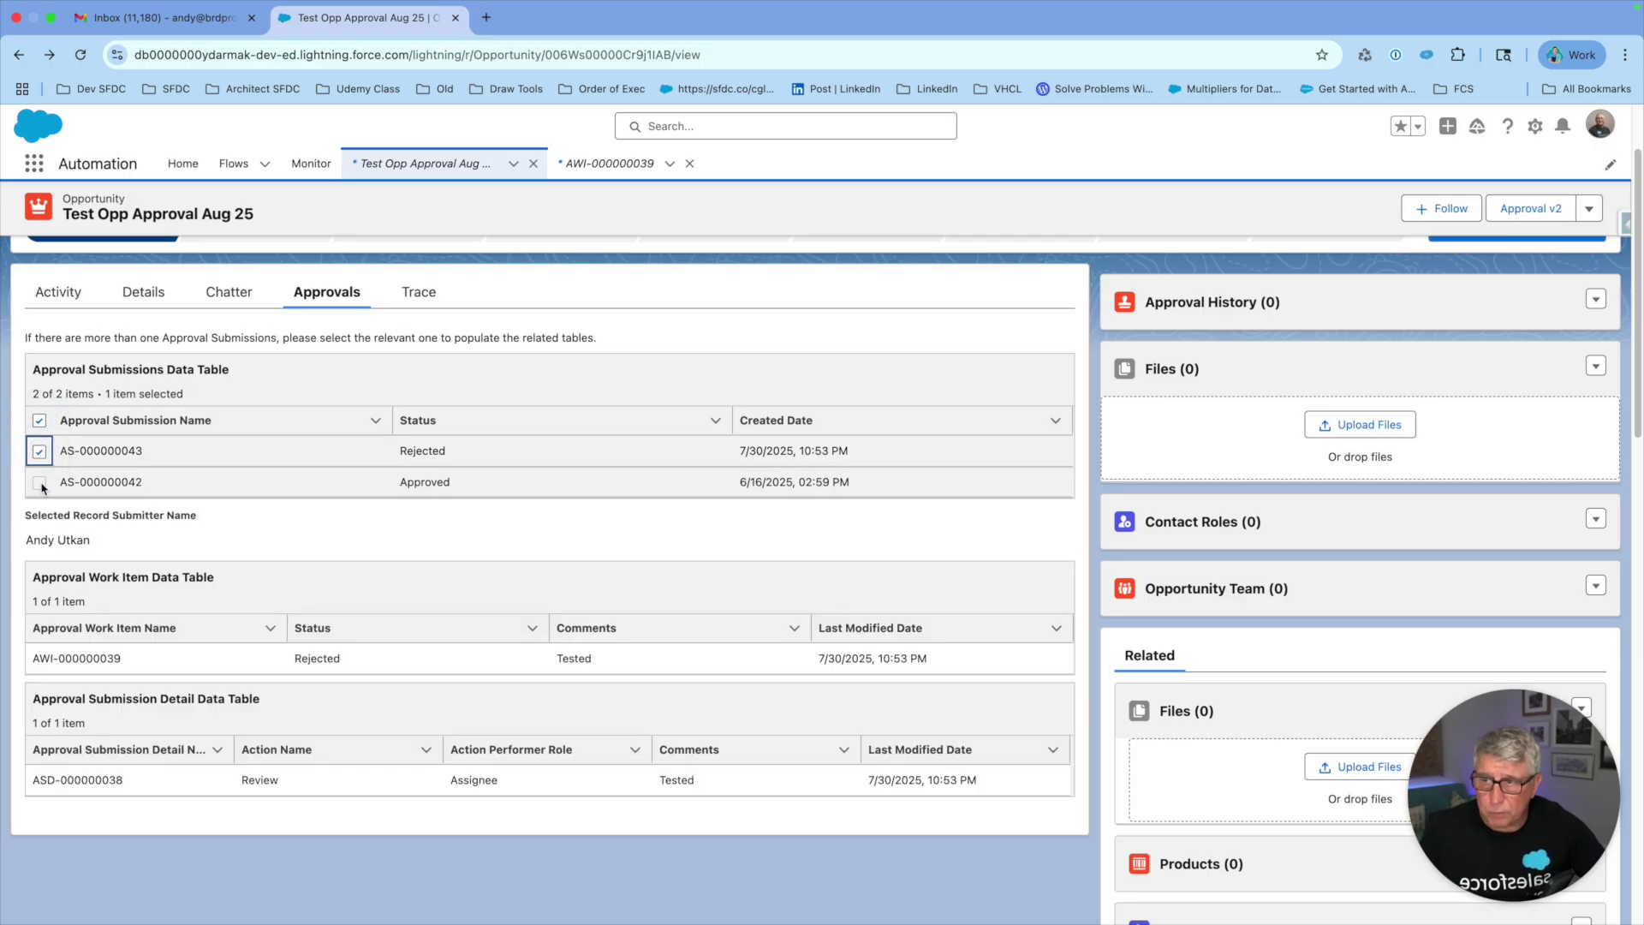
pyautogui.click(39, 420)
pyautogui.click(39, 482)
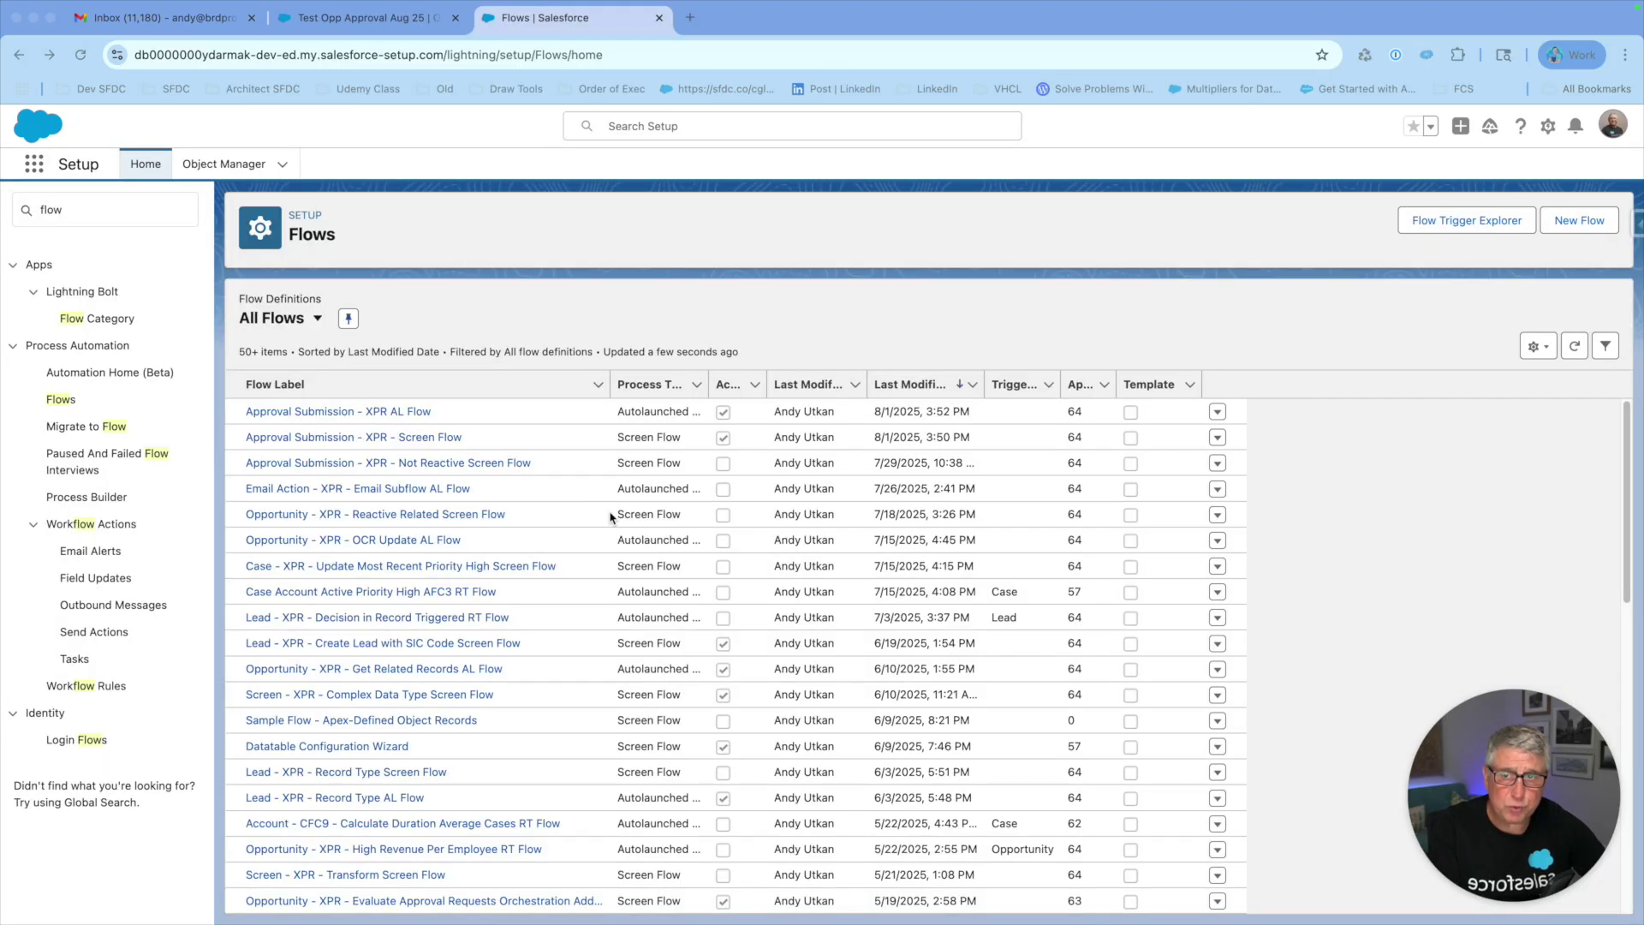
# Open Approval Submission - XPR - Screen Flow and find its recordId input variable by searching 'rec'.
pyautogui.click(401, 437)
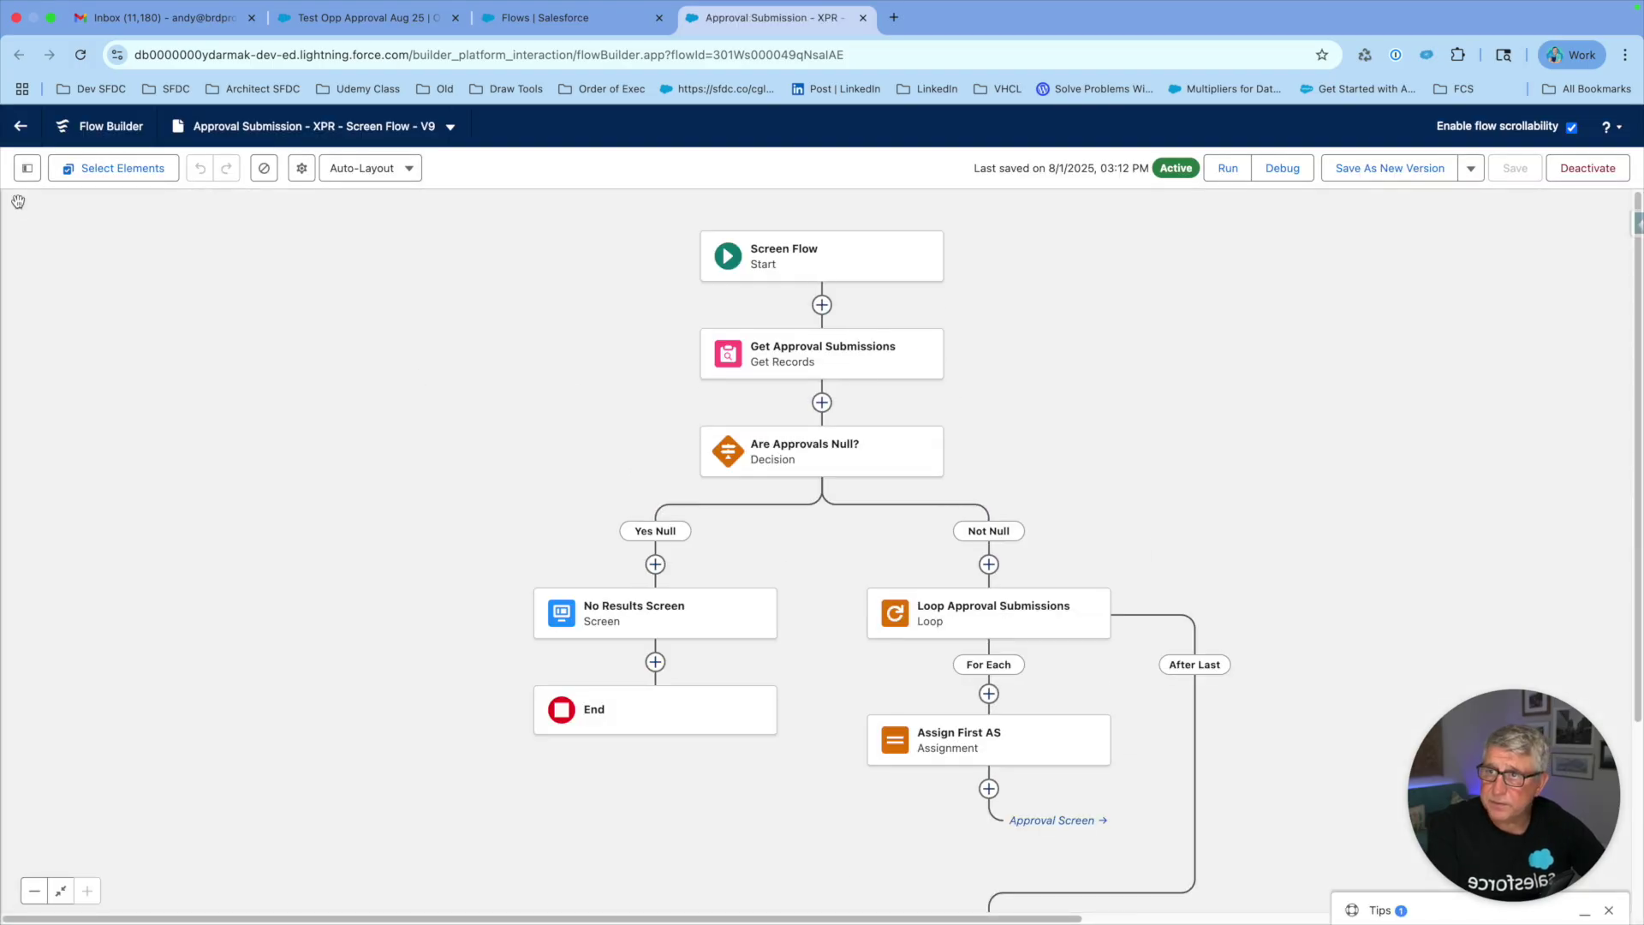
pyautogui.click(26, 169)
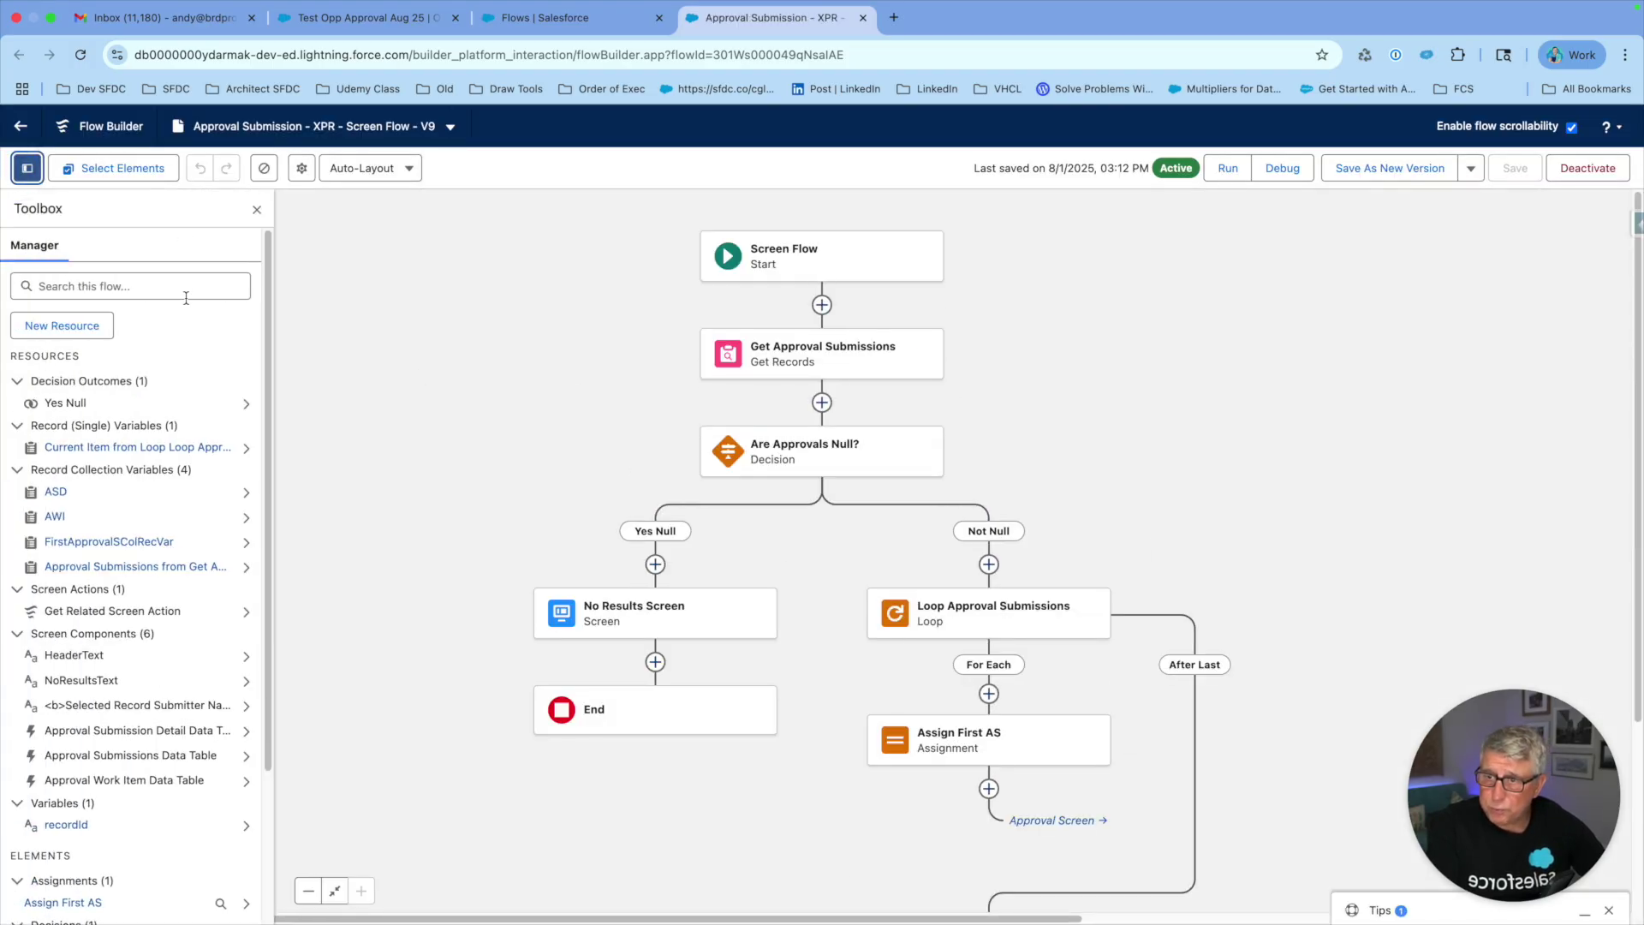
pyautogui.click(112, 288)
pyautogui.write('re')
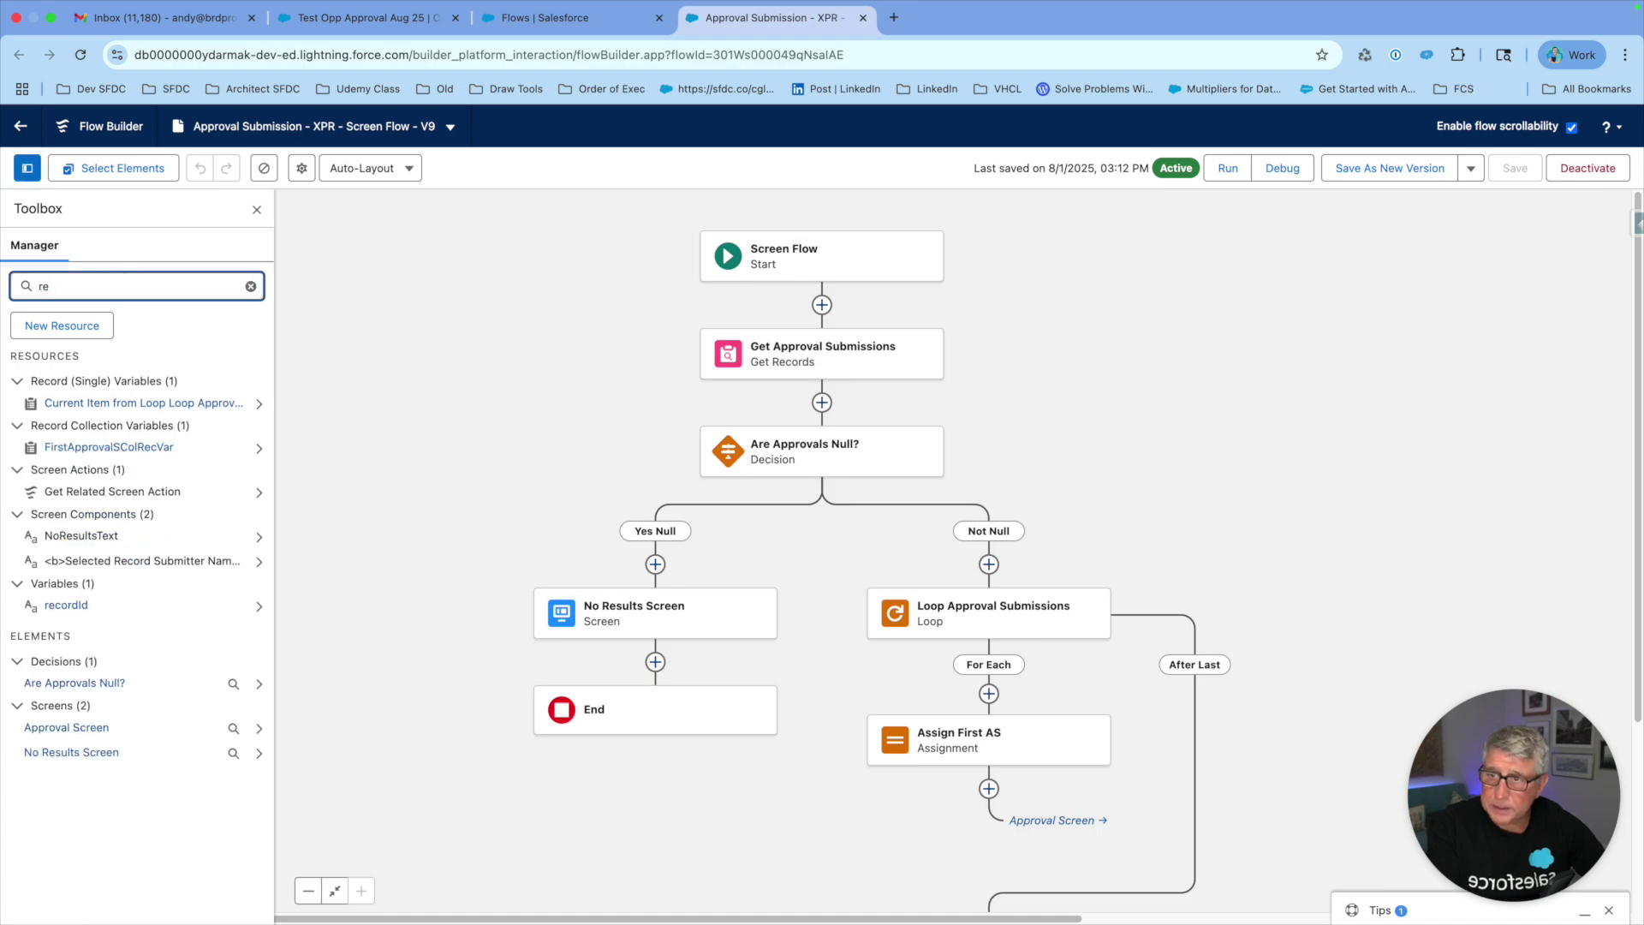
pyautogui.write('c')
pyautogui.click(68, 492)
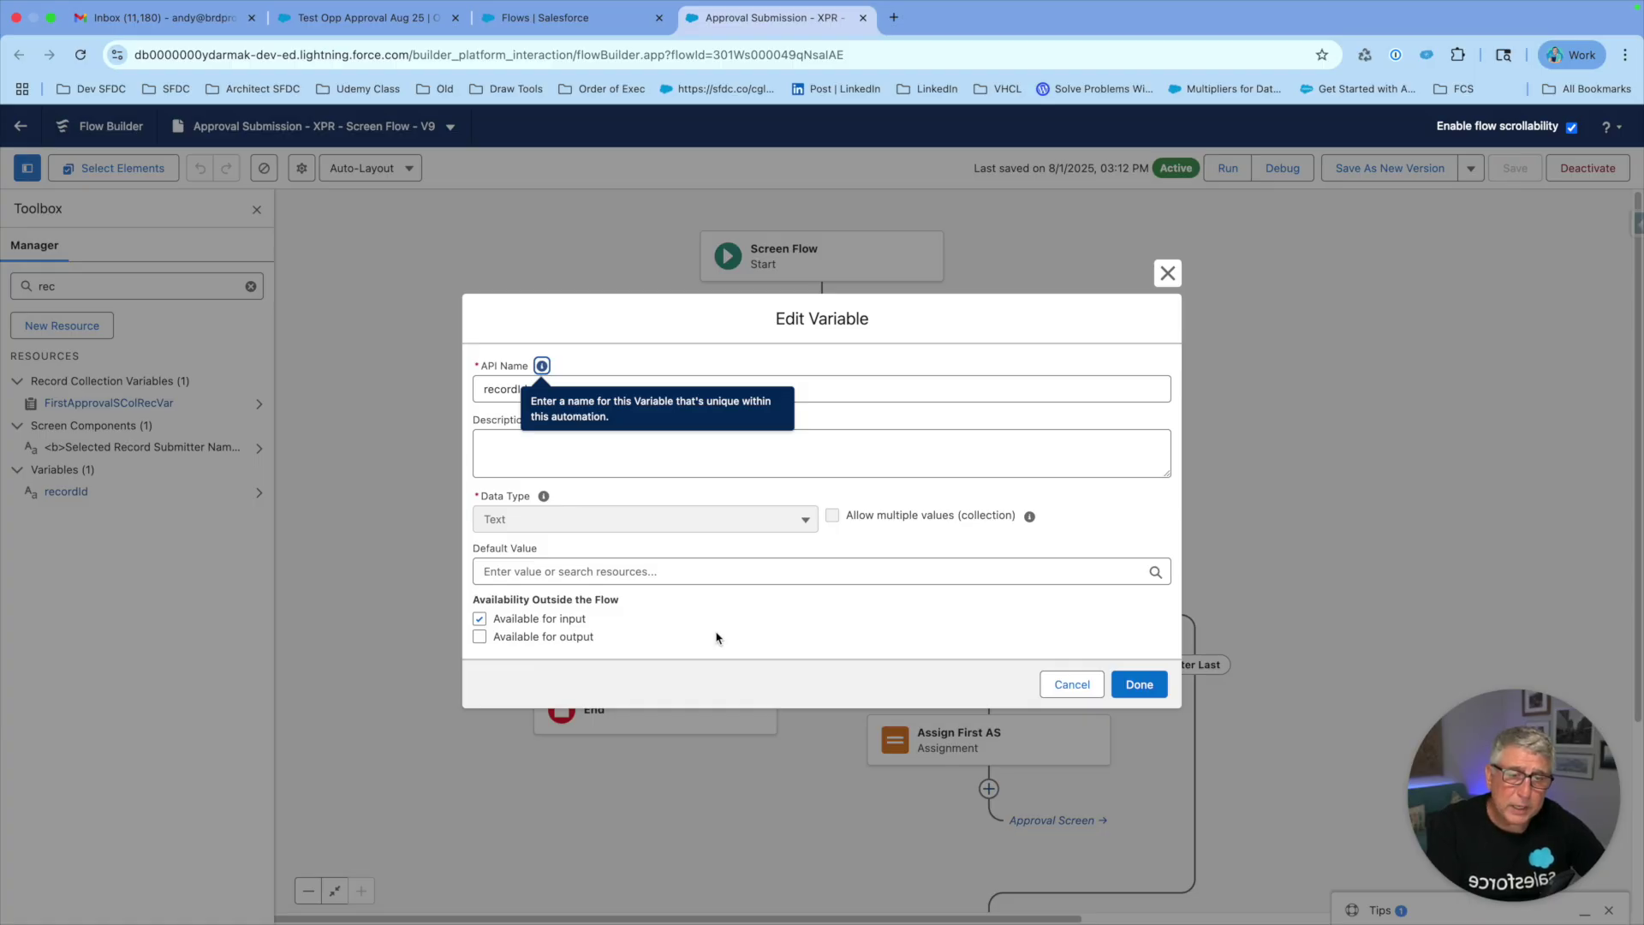
# Close recordId, check the Get Approval Submissions record-ID filter, and pan toward the Approval Screen.
pyautogui.click(1155, 696)
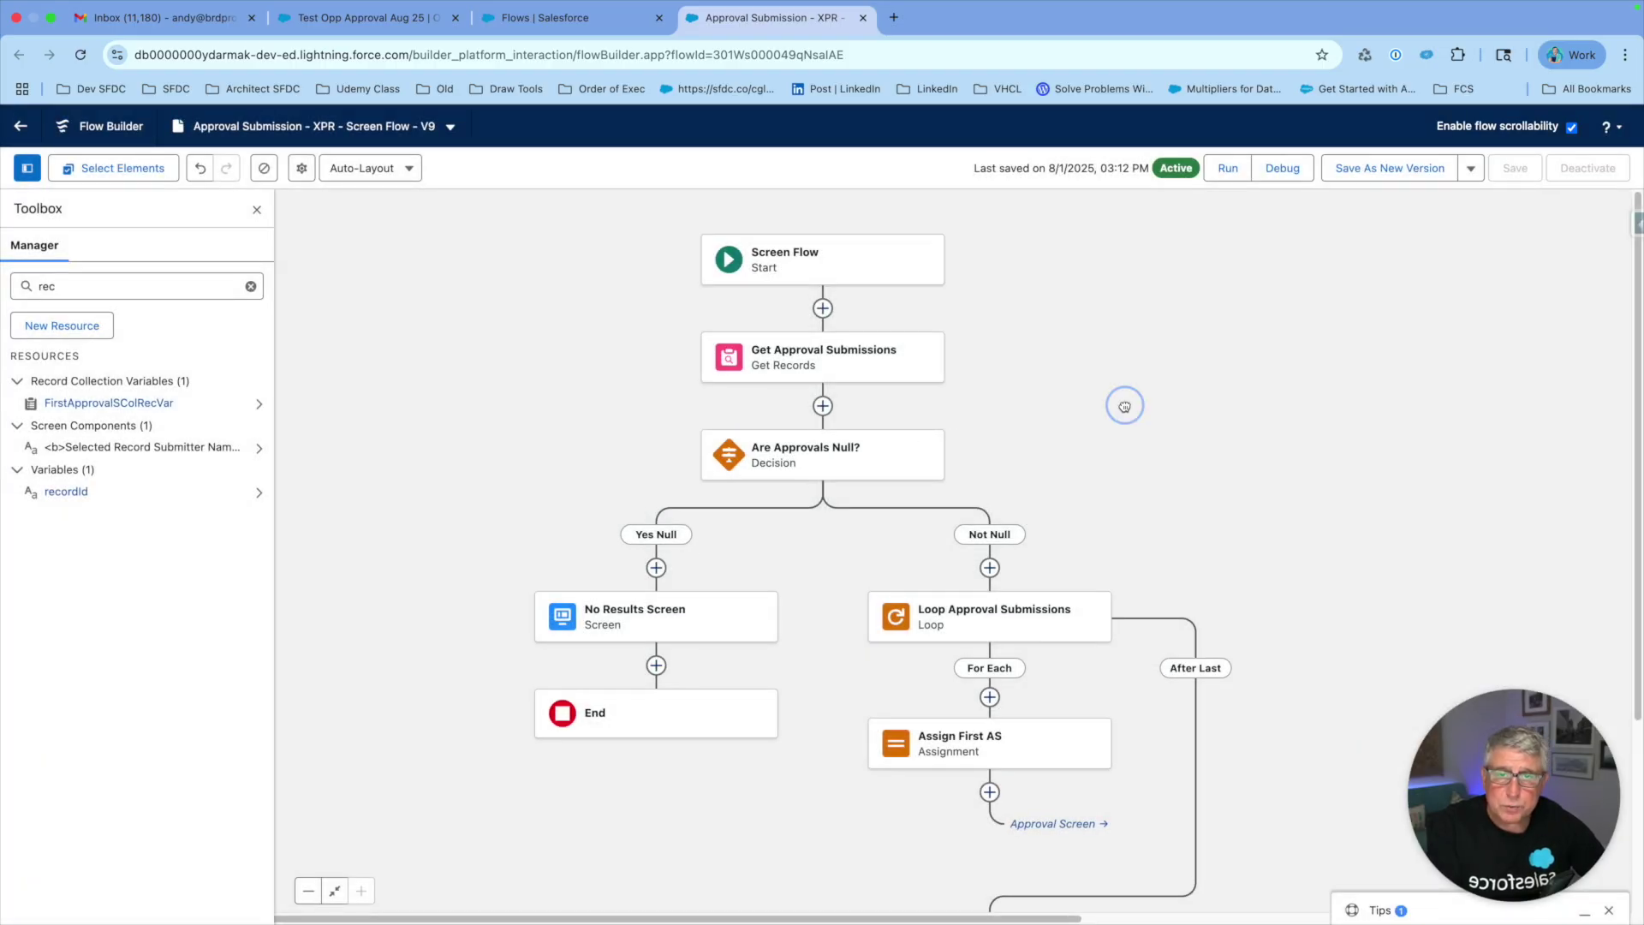
pyautogui.click(823, 374)
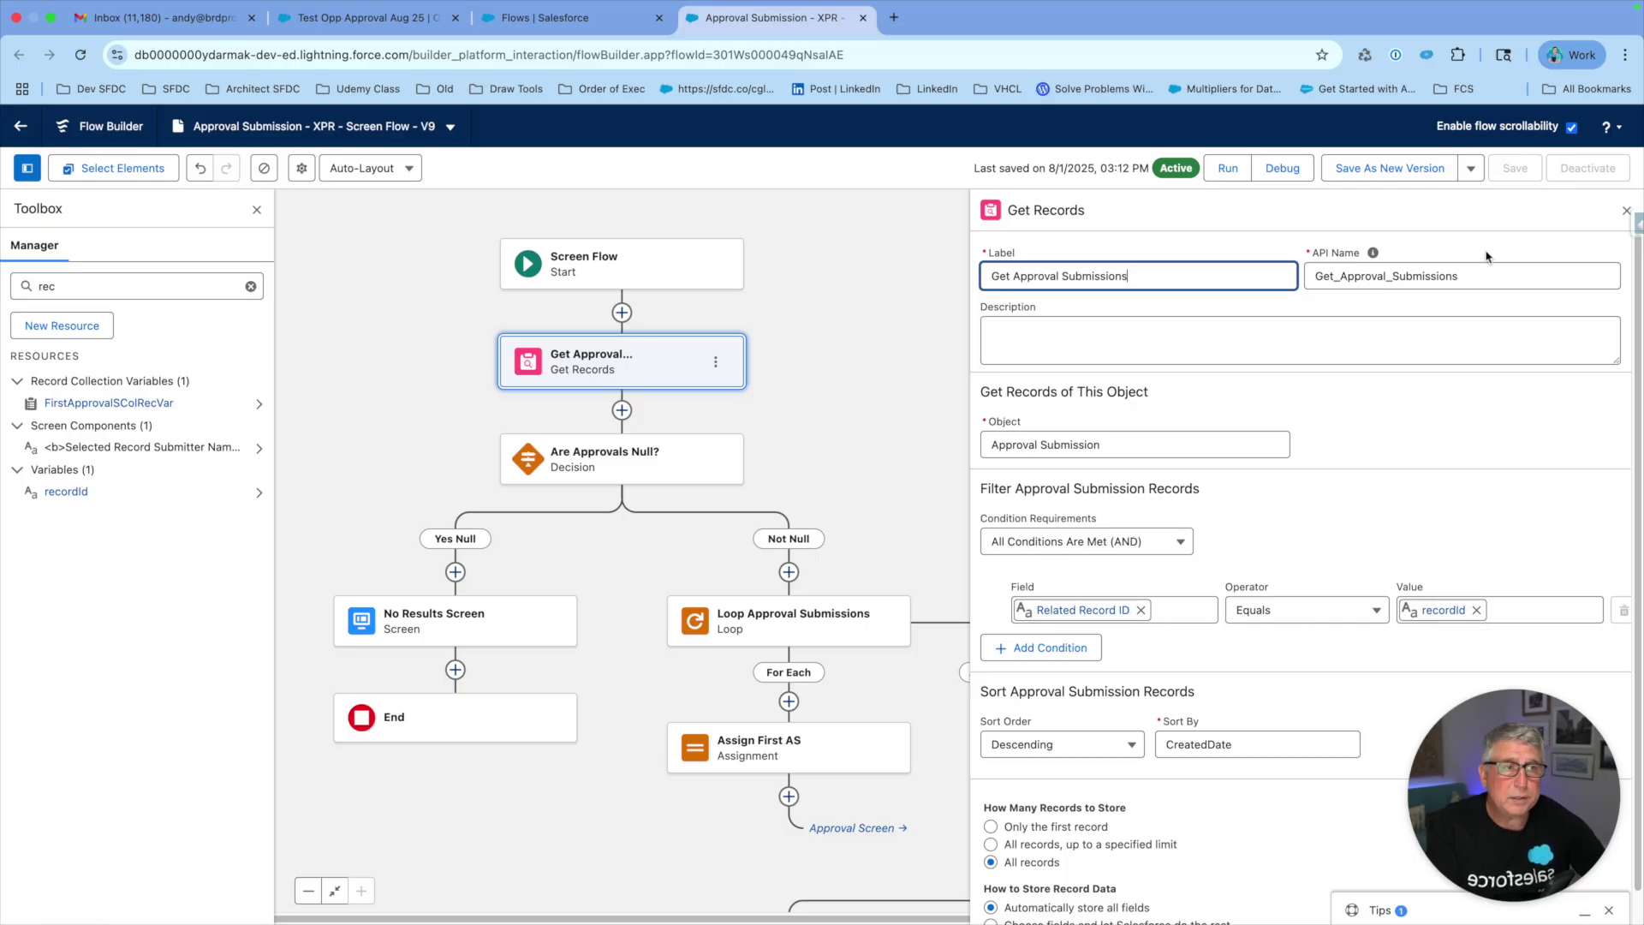
pyautogui.click(1626, 212)
pyautogui.moveTo(1006, 524); pyautogui.dragTo(1229, 357)
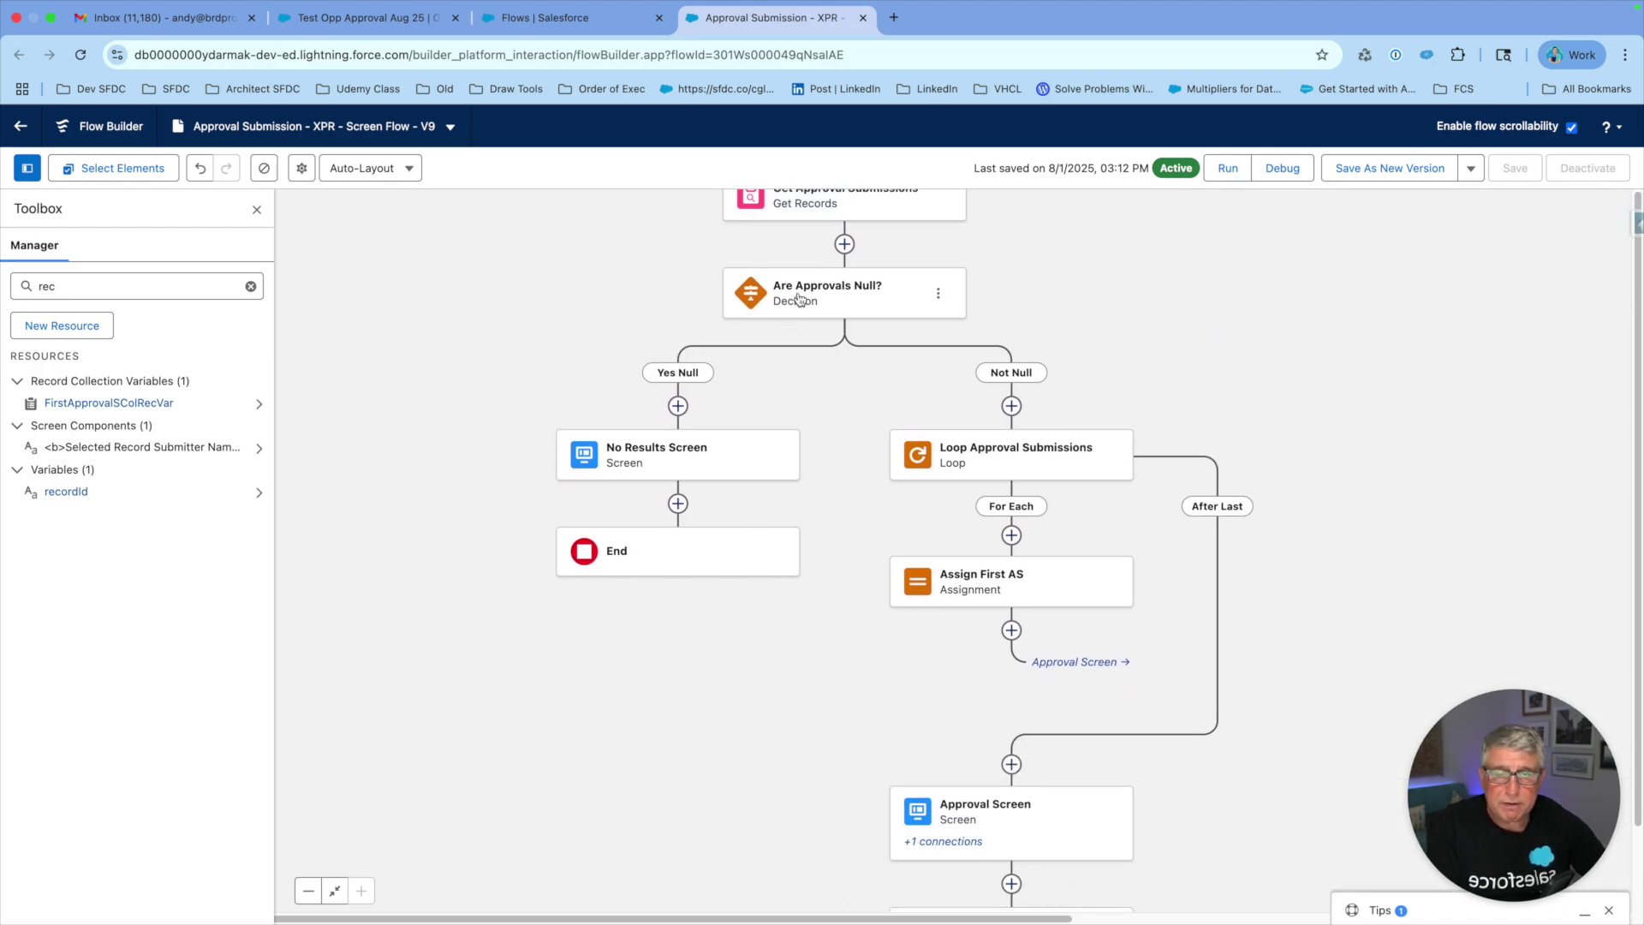
pyautogui.click(691, 458)
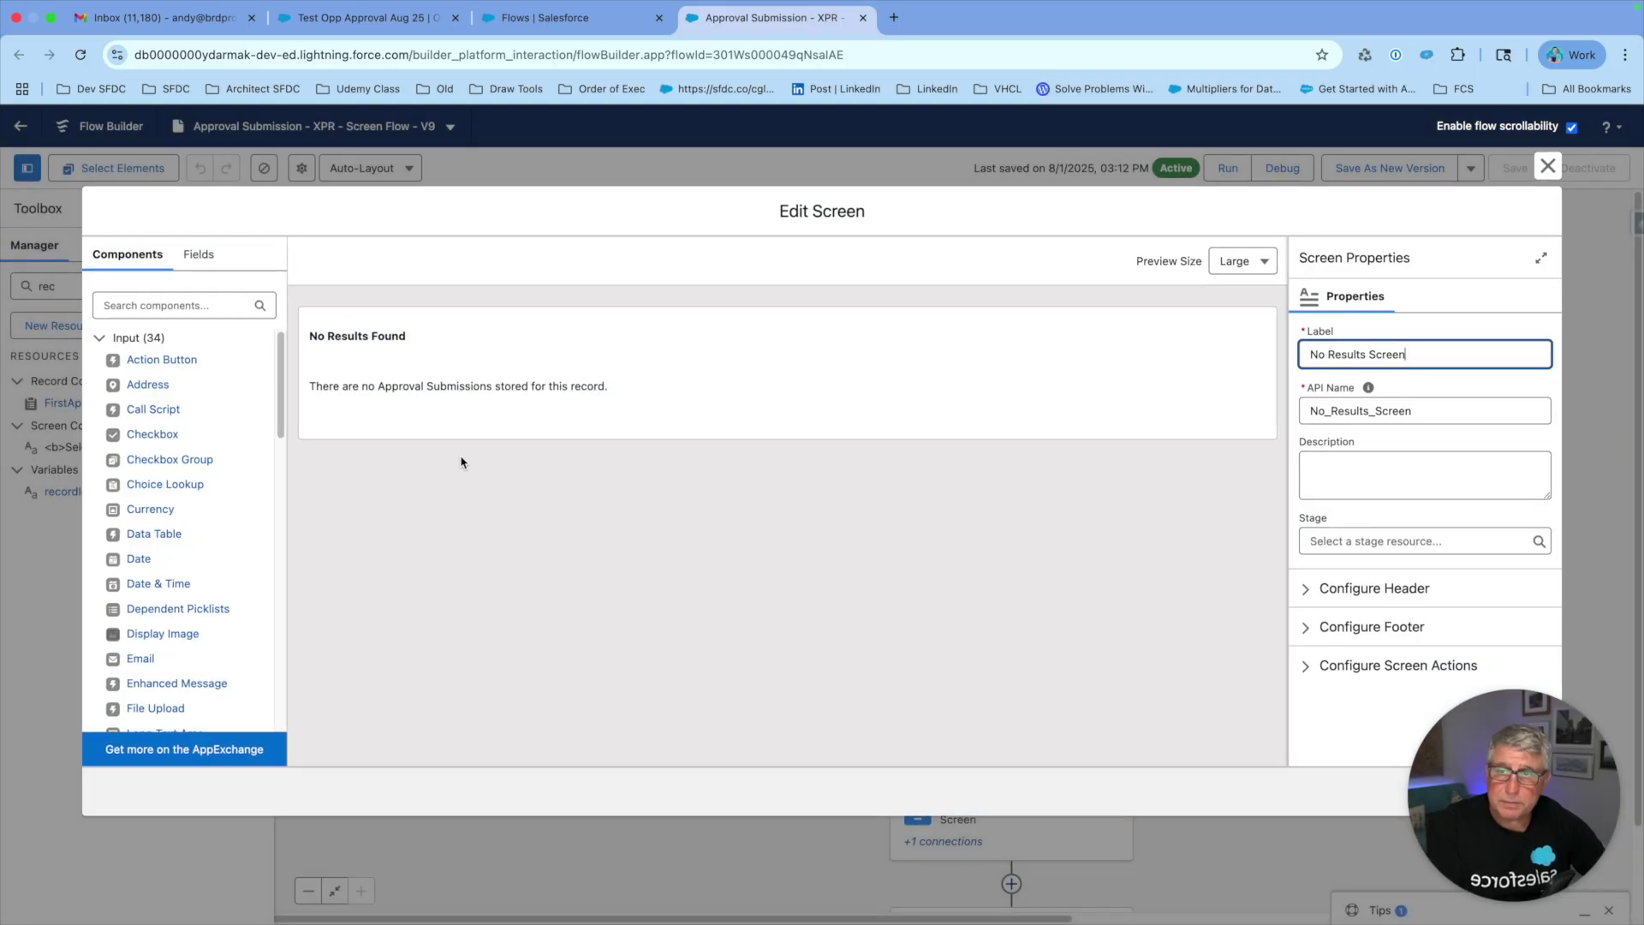
pyautogui.click(1548, 167)
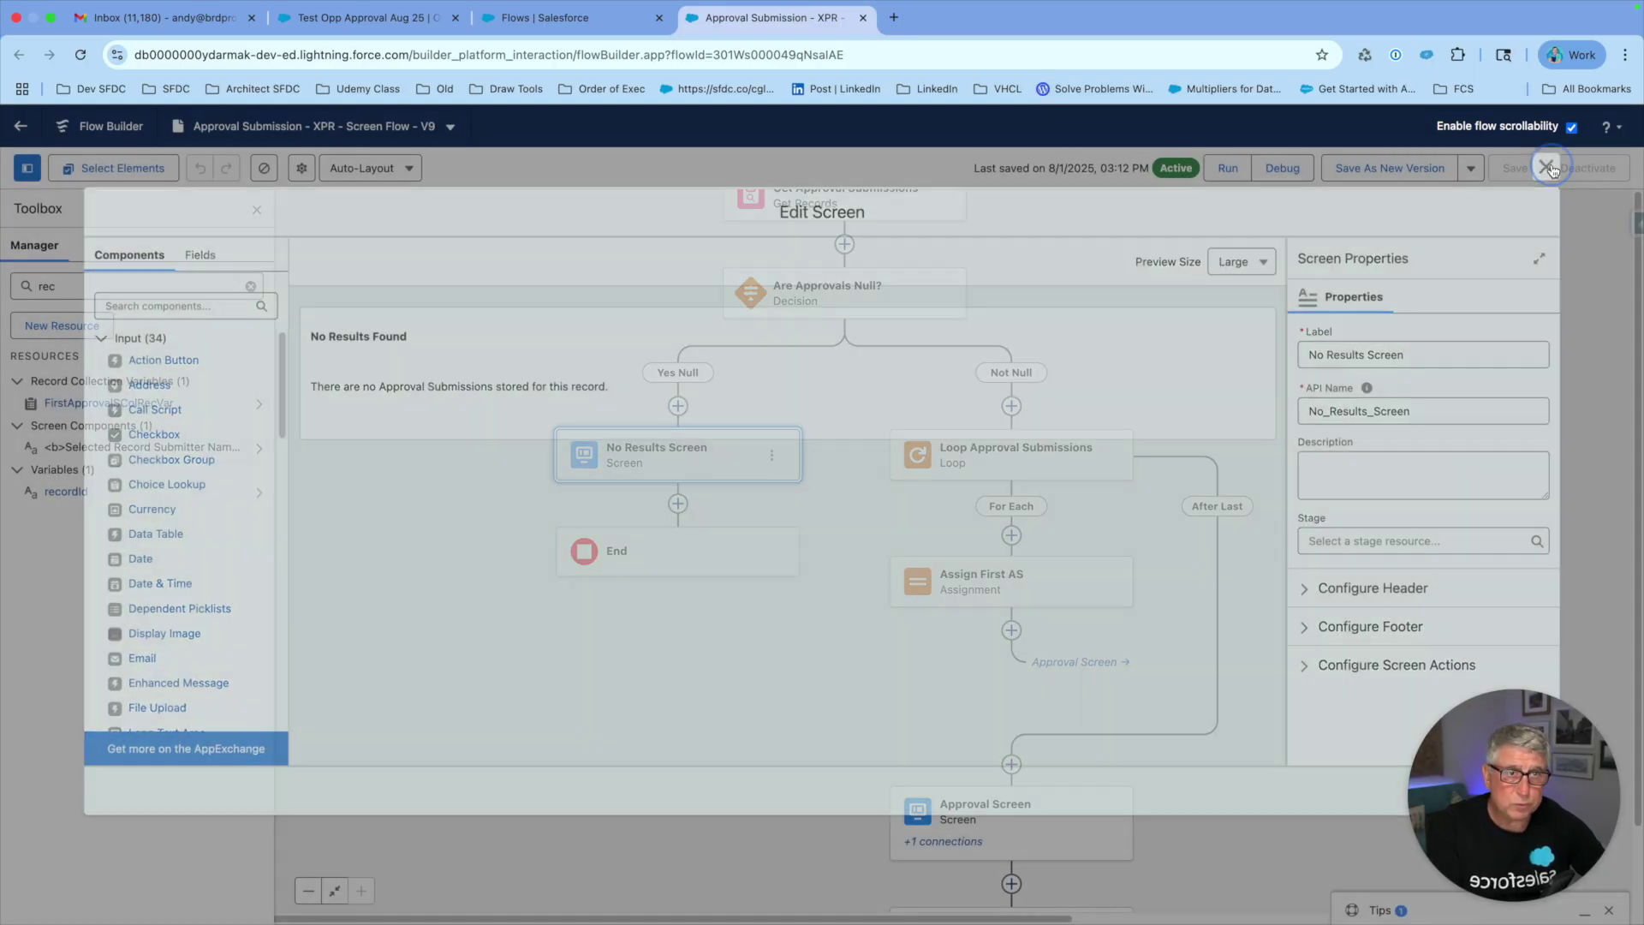
pyautogui.moveTo(1387, 458); pyautogui.dragTo(1307, 350)
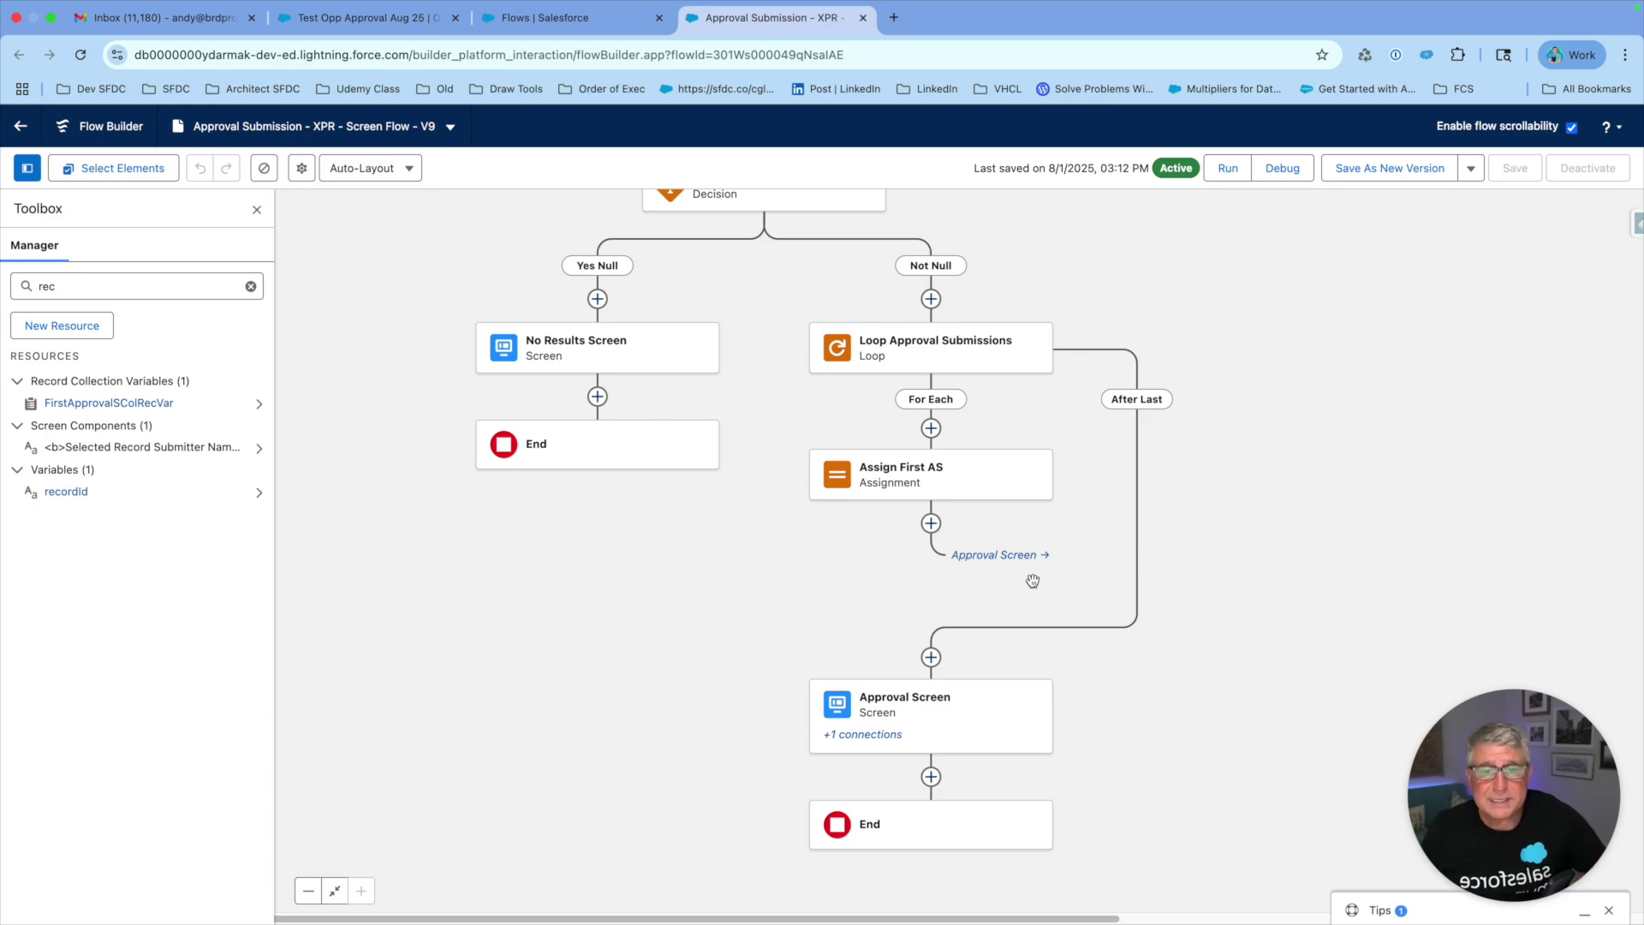
pyautogui.click(978, 490)
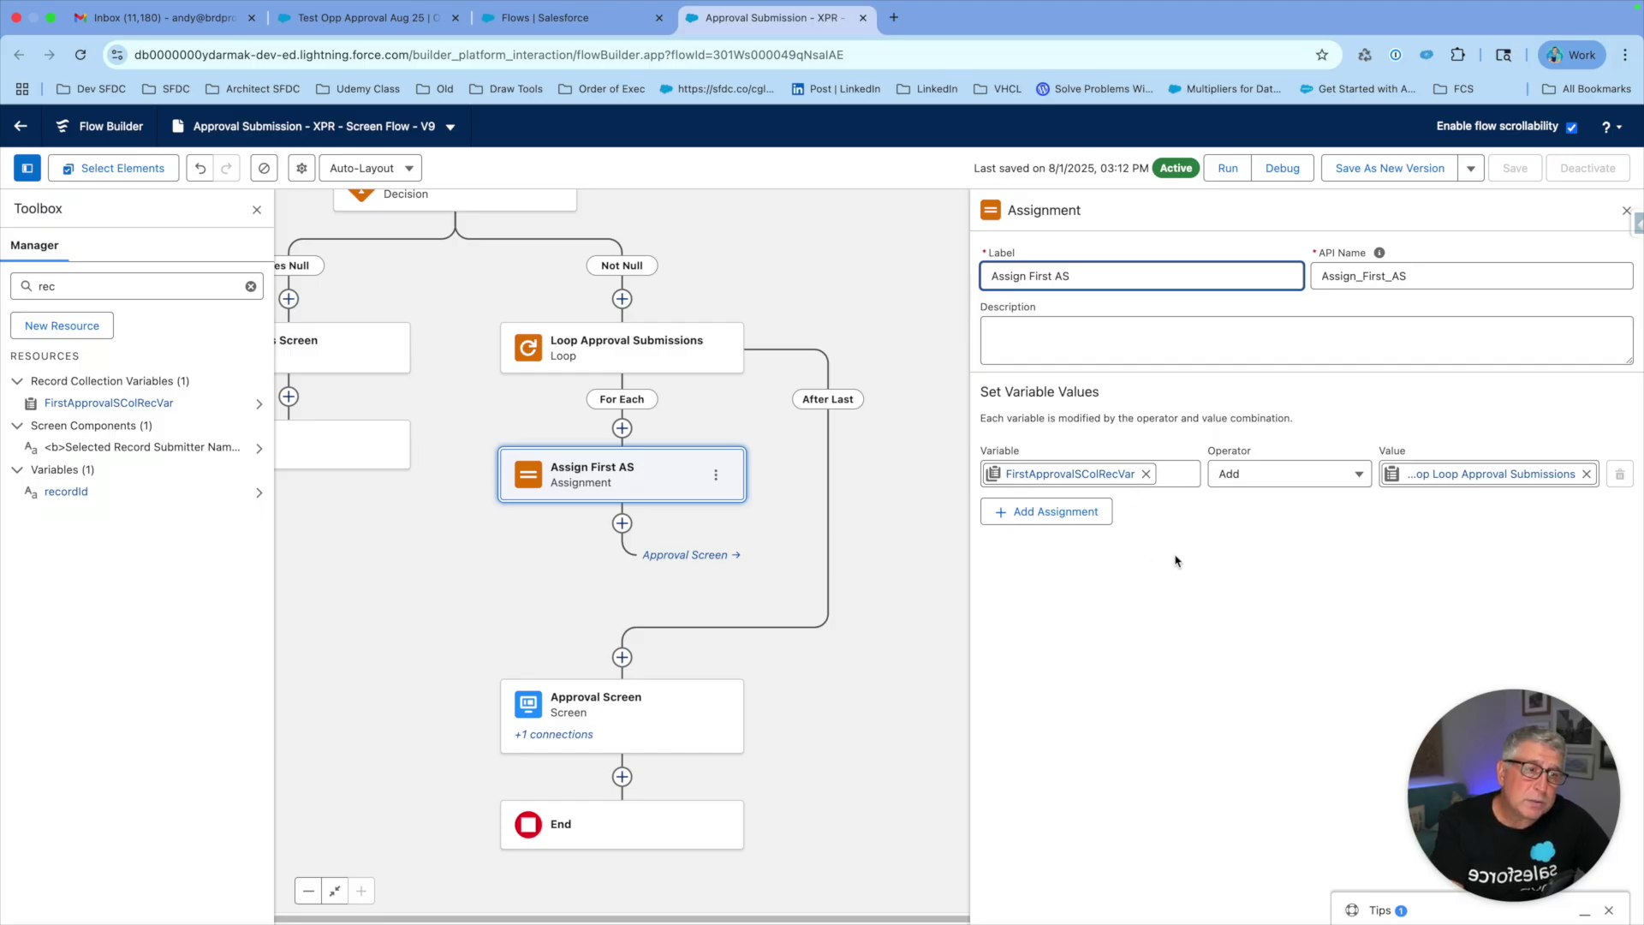
pyautogui.click(1626, 211)
pyautogui.moveTo(1040, 503); pyautogui.dragTo(1162, 491)
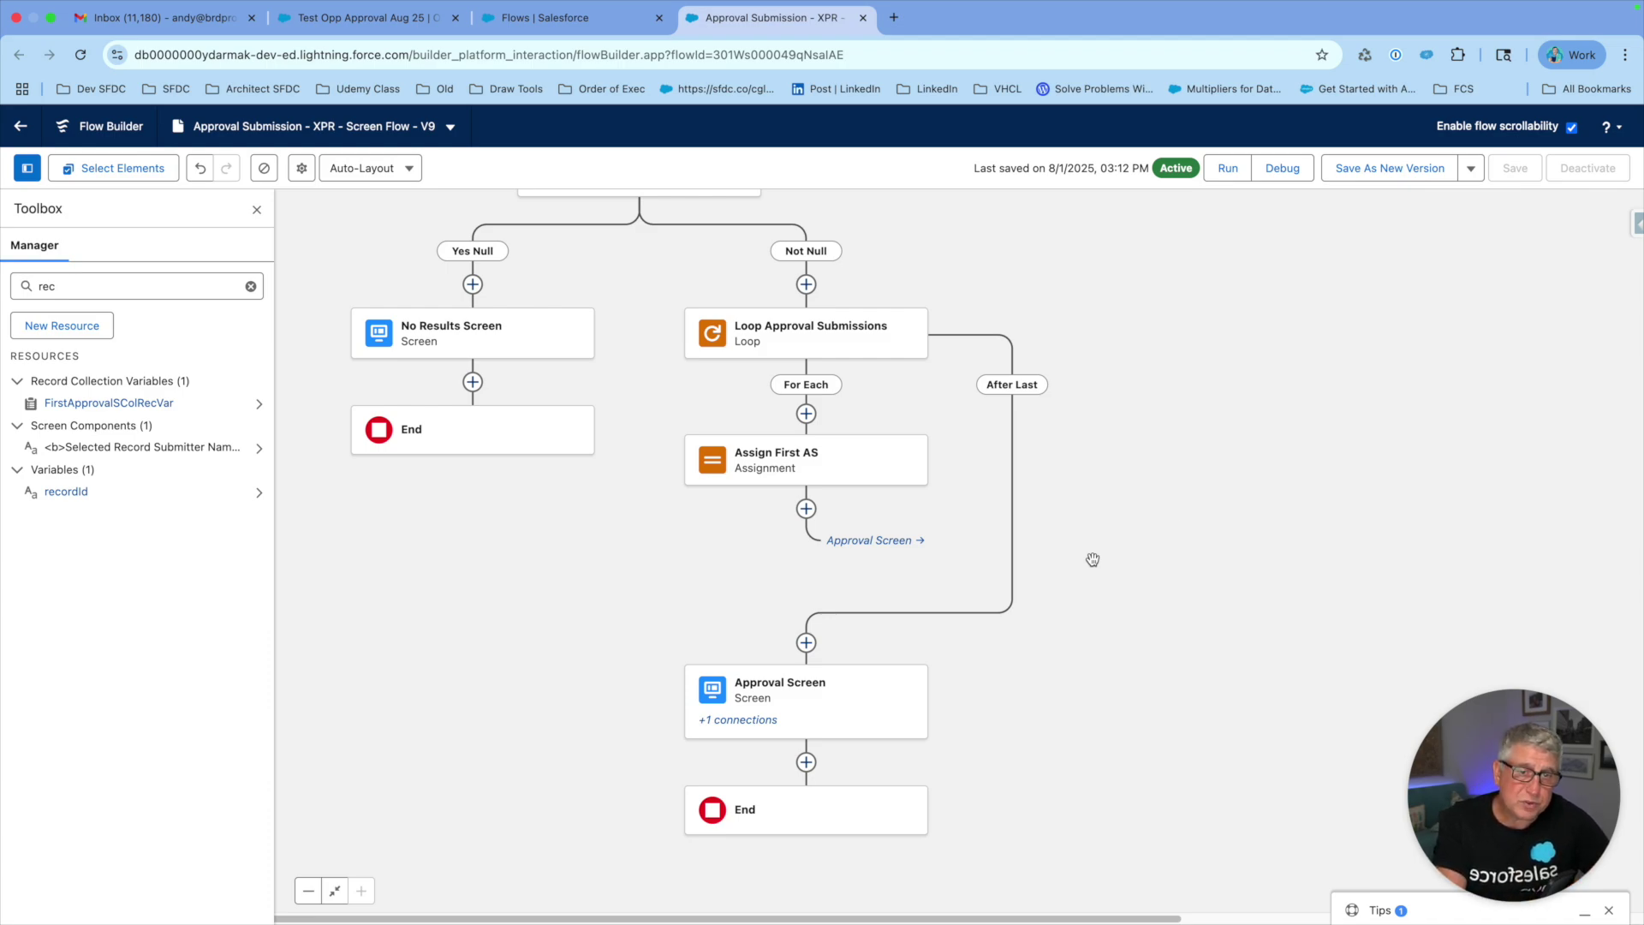
pyautogui.scroll(-5, 1127, 598)
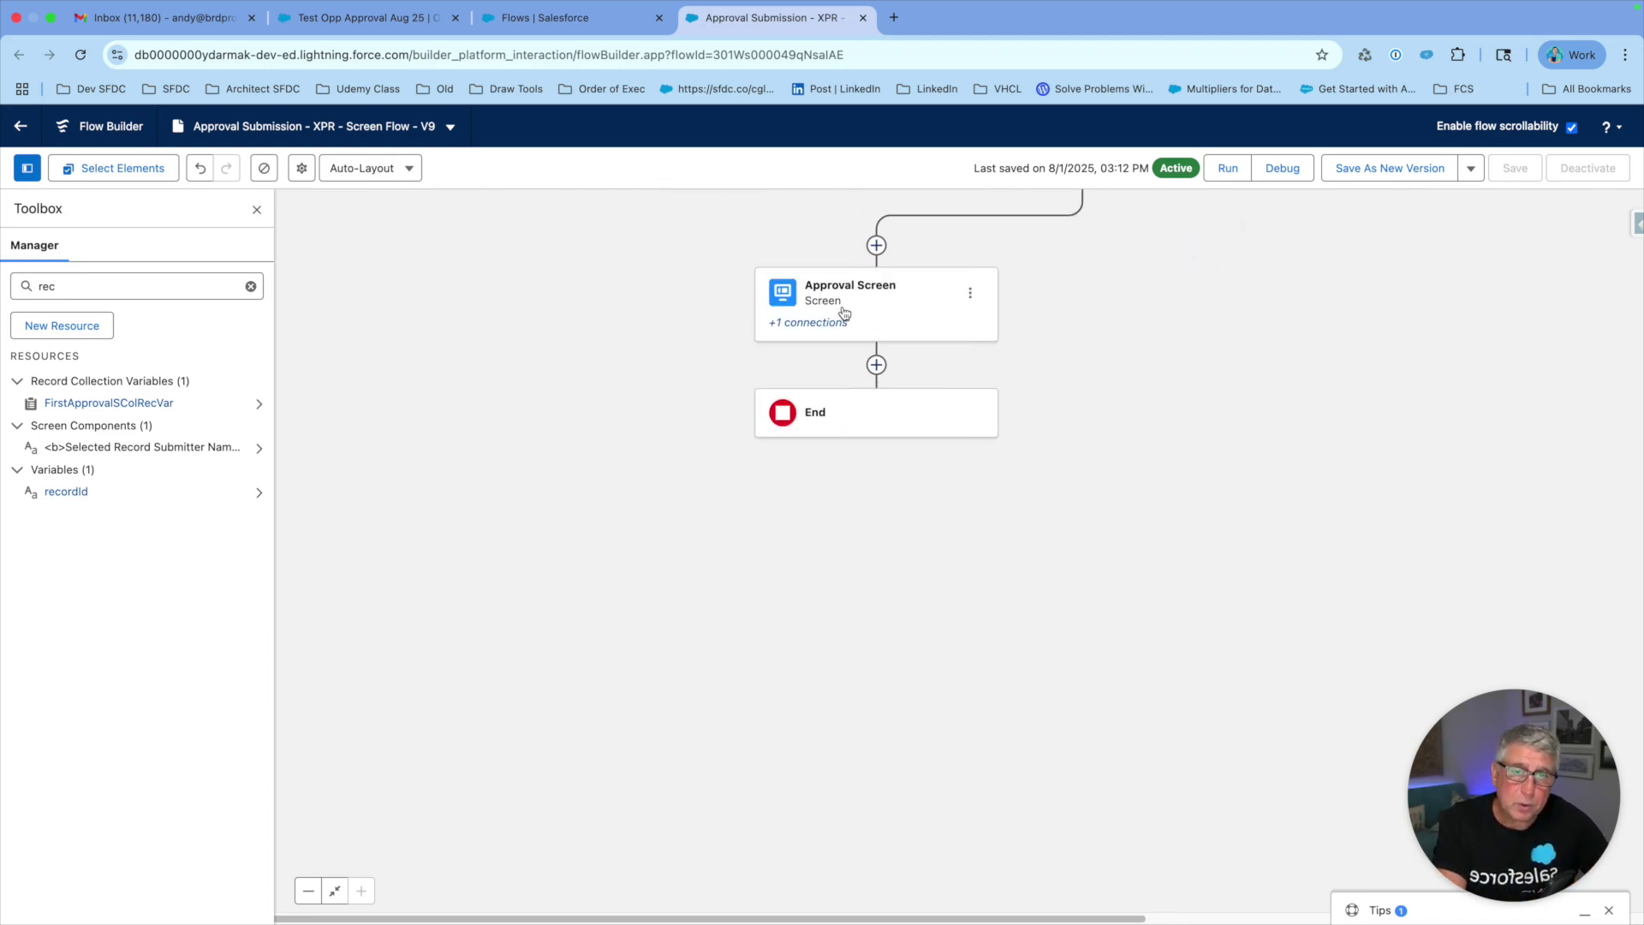
# Open the Approval Screen in the screen editor and scroll through its components.
pyautogui.doubleClick(842, 310)
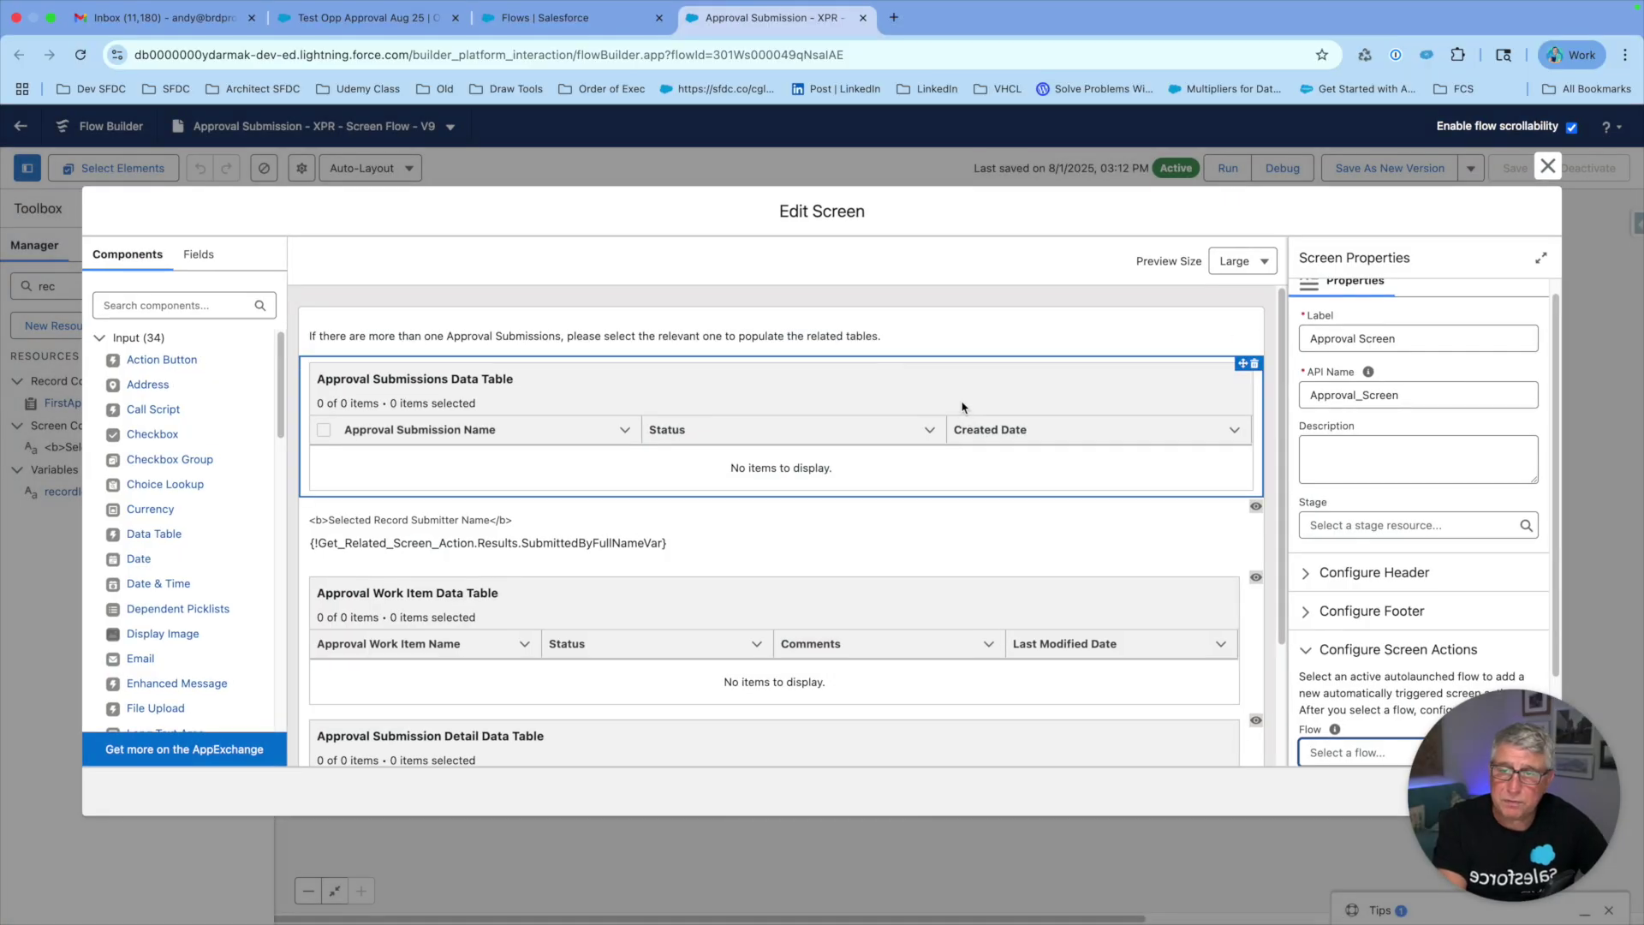
pyautogui.scroll(-1, 972, 400)
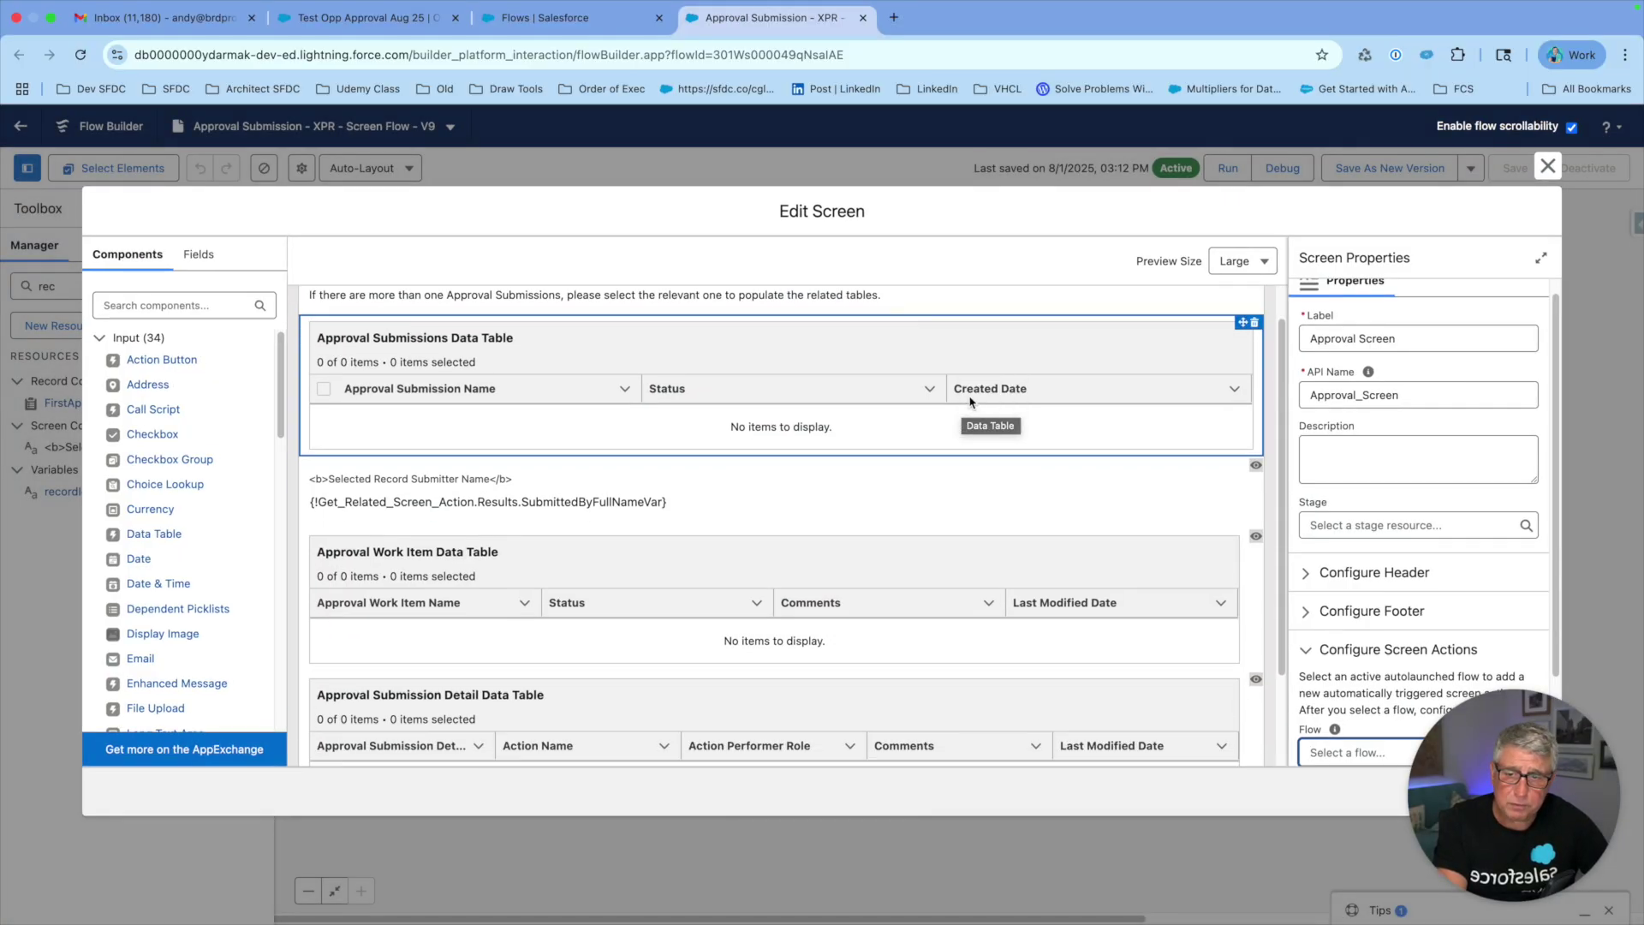
pyautogui.scroll(-4, 902, 308)
pyautogui.scroll(4, 879, 502)
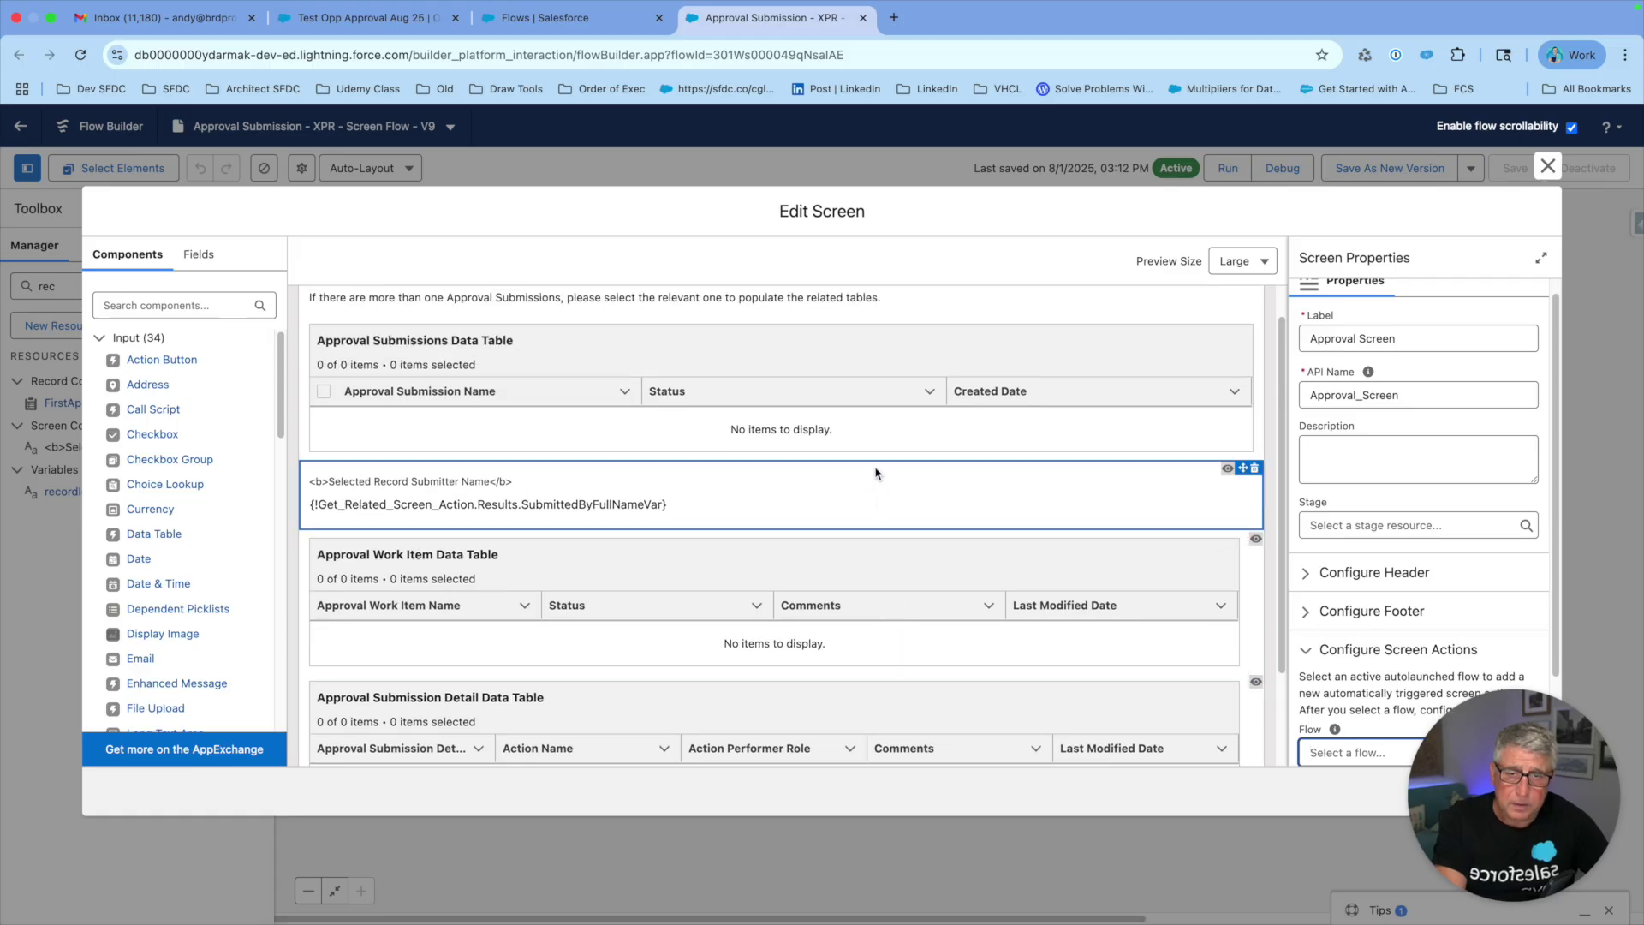
# Review the Approval Submissions Data Table's single-row selection, then select the Selected Record Submitter Name text.
pyautogui.click(842, 428)
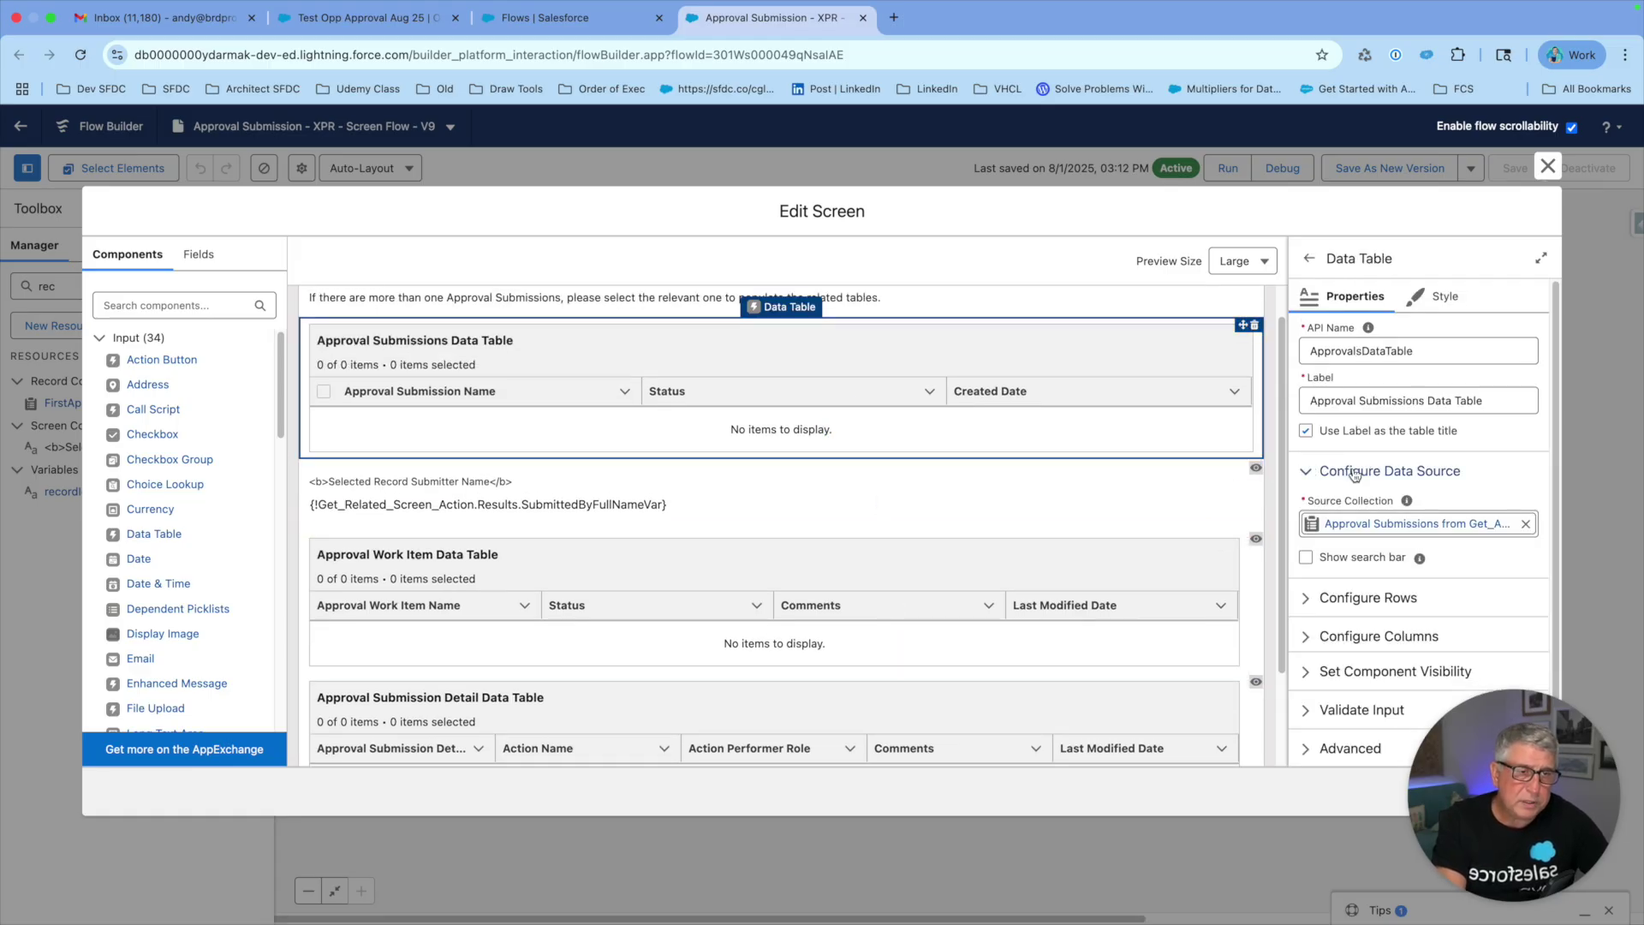
pyautogui.scroll(-1, 1487, 514)
pyautogui.click(1367, 586)
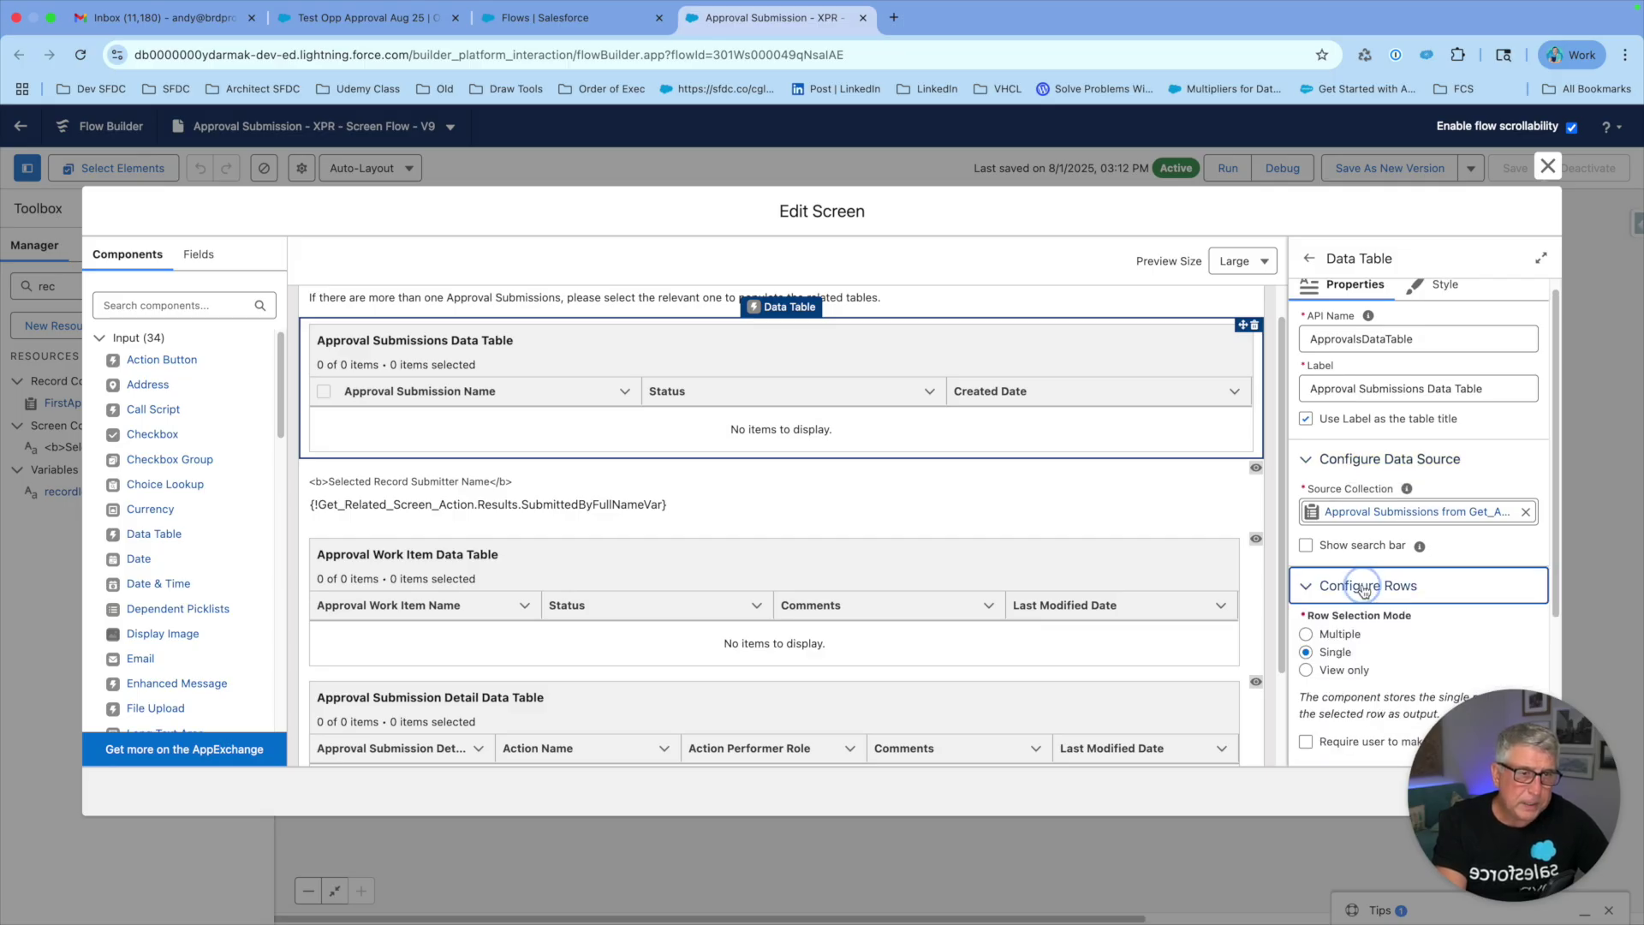
pyautogui.scroll(-3, 1468, 514)
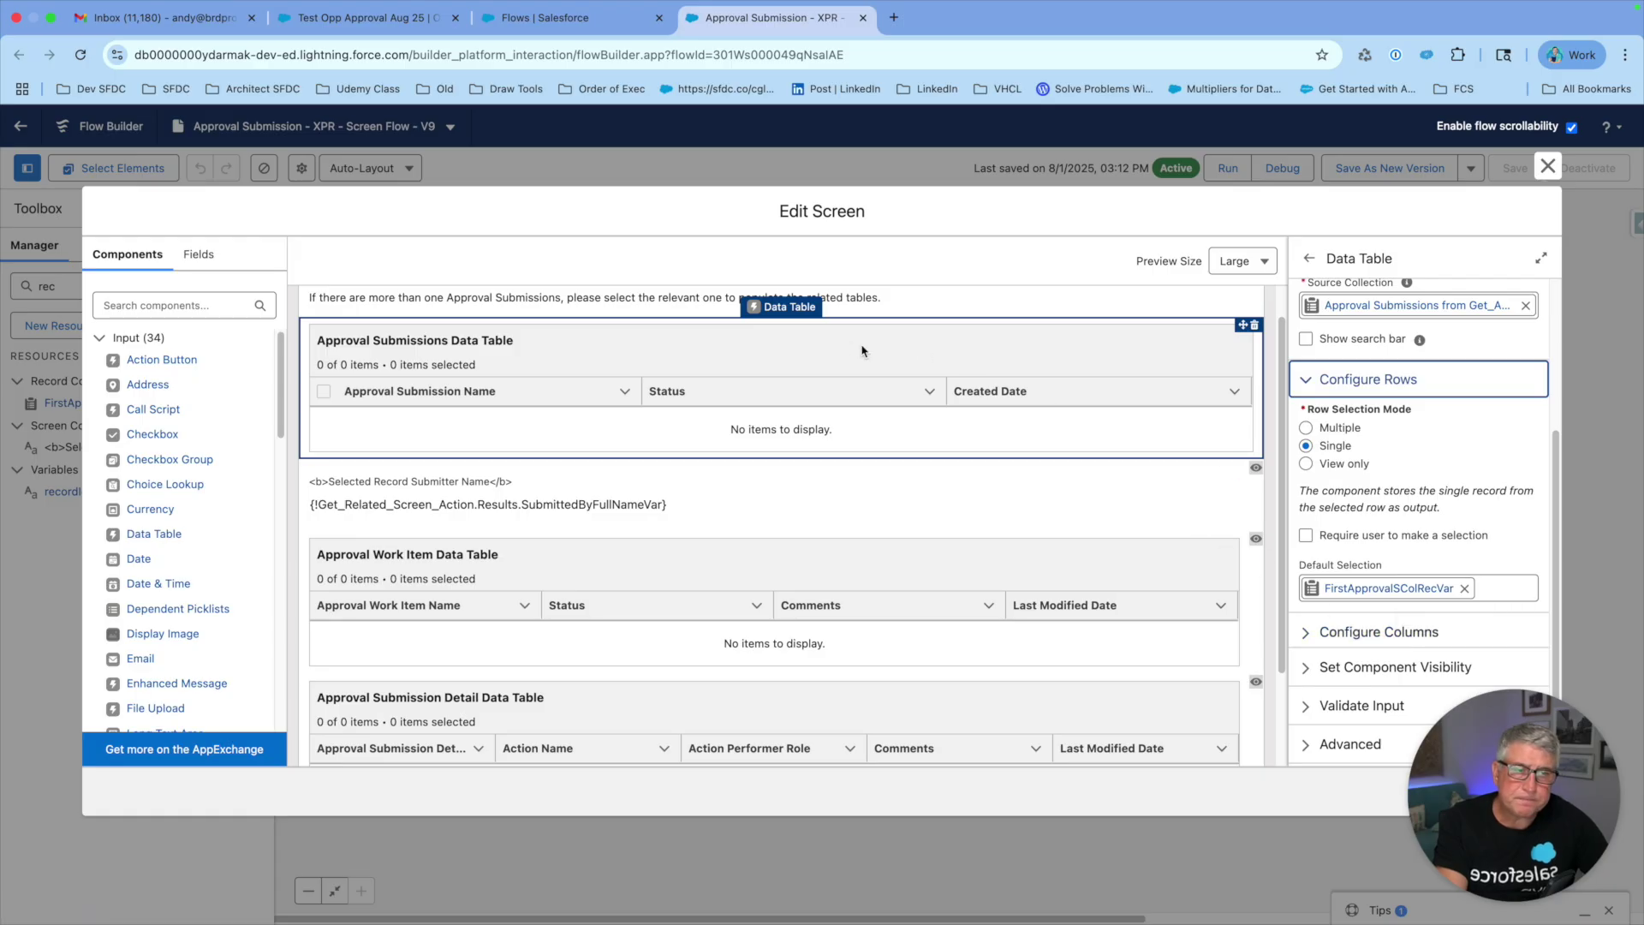
pyautogui.click(460, 498)
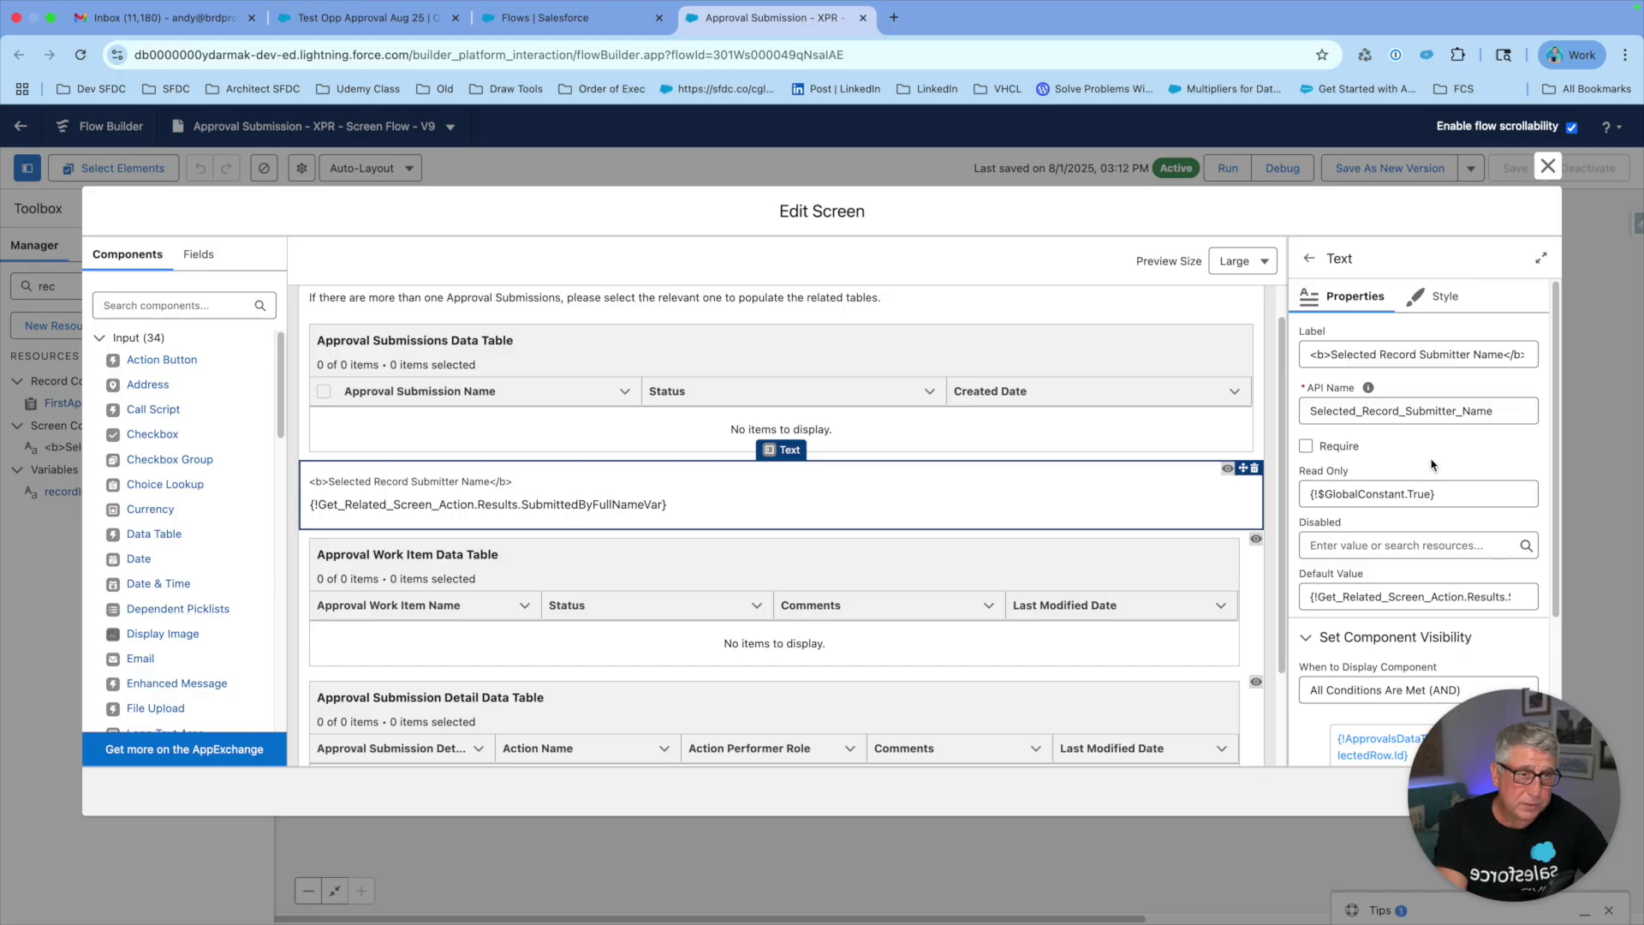
# Scroll the submitter text's properties, then select the Approval Work Item Data Table (AWIDataTable).
pyautogui.scroll(-2, 1431, 463)
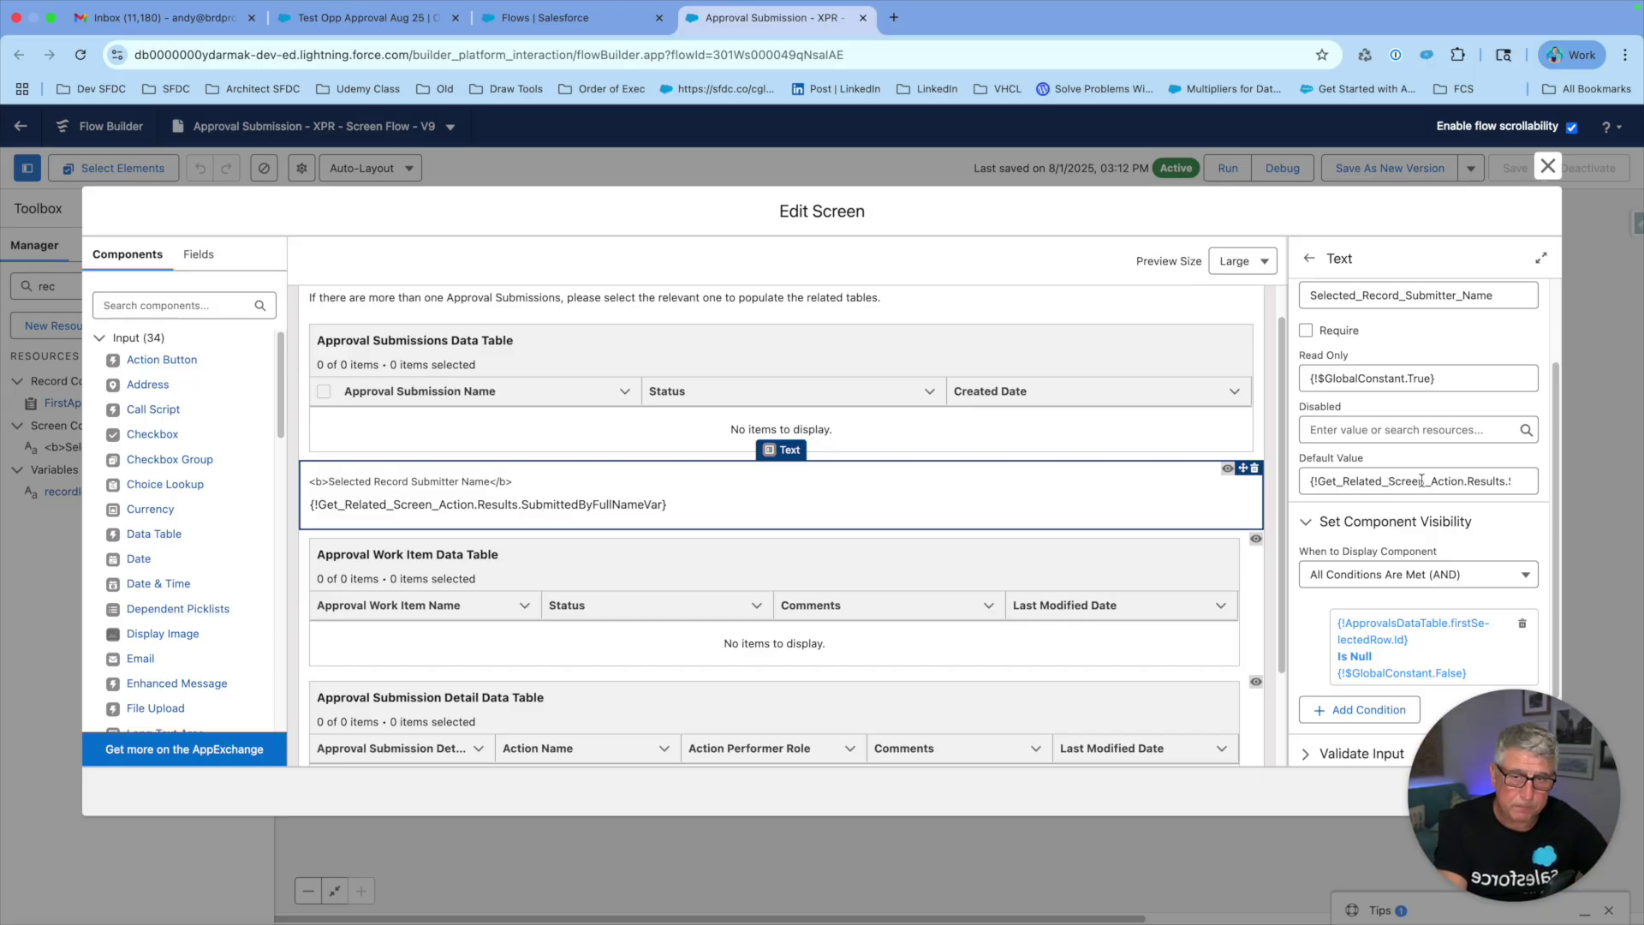
pyautogui.scroll(-2, 1404, 479)
pyautogui.click(934, 638)
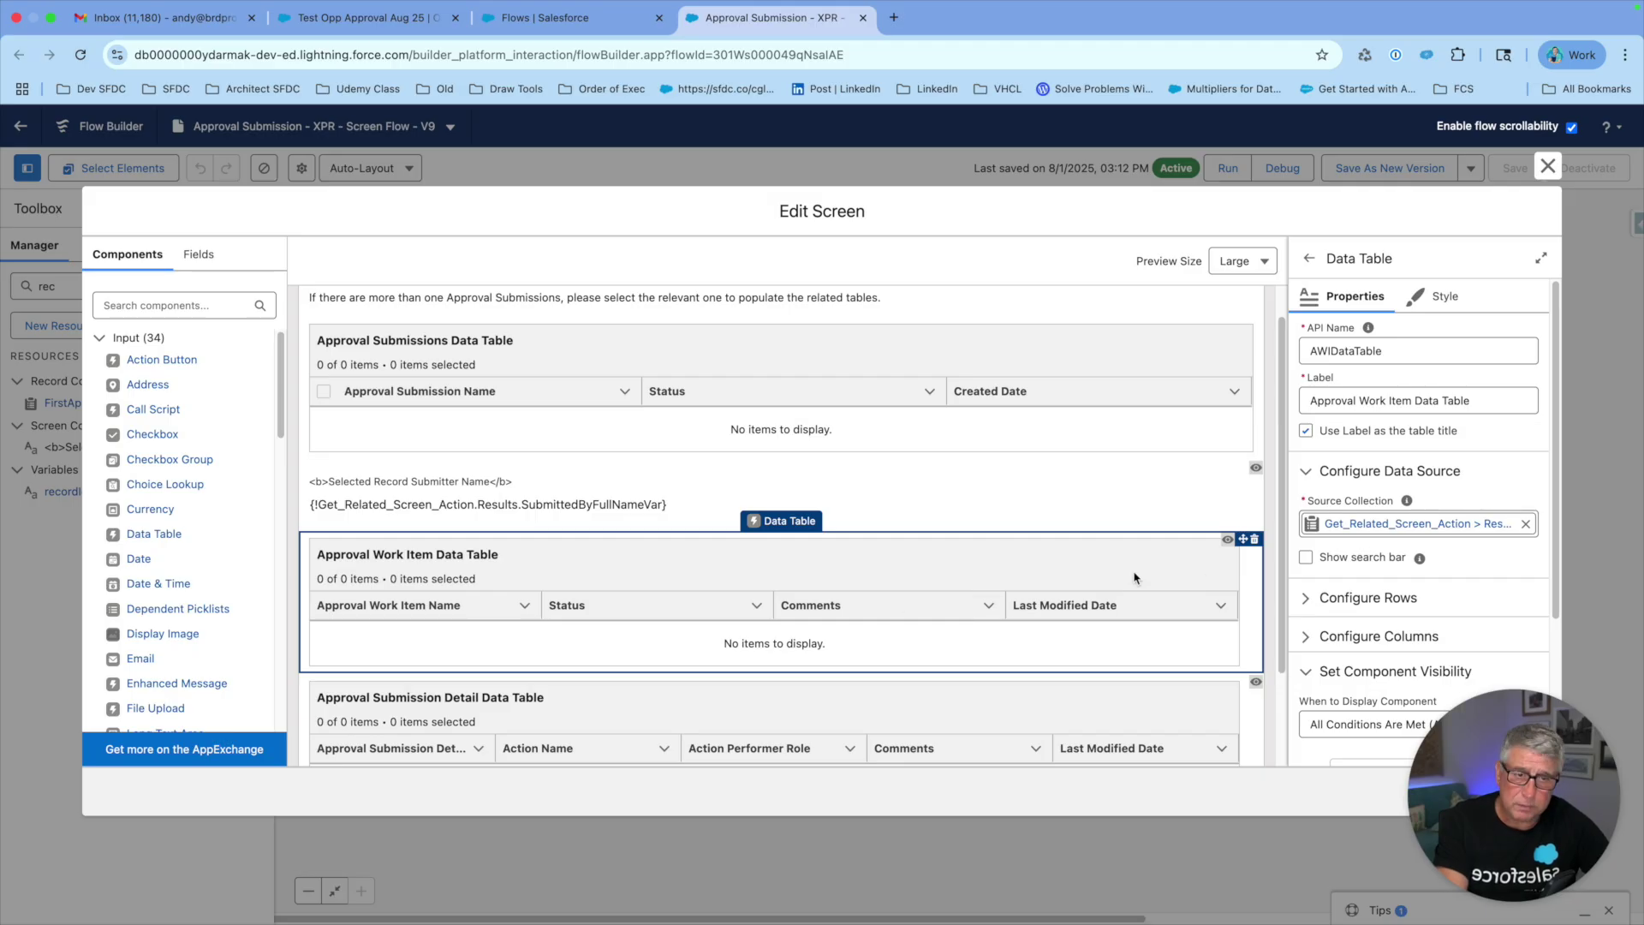
# Scroll the Edit Screen canvas back to the top and deselect the work item table.
pyautogui.scroll(-2, 1137, 579)
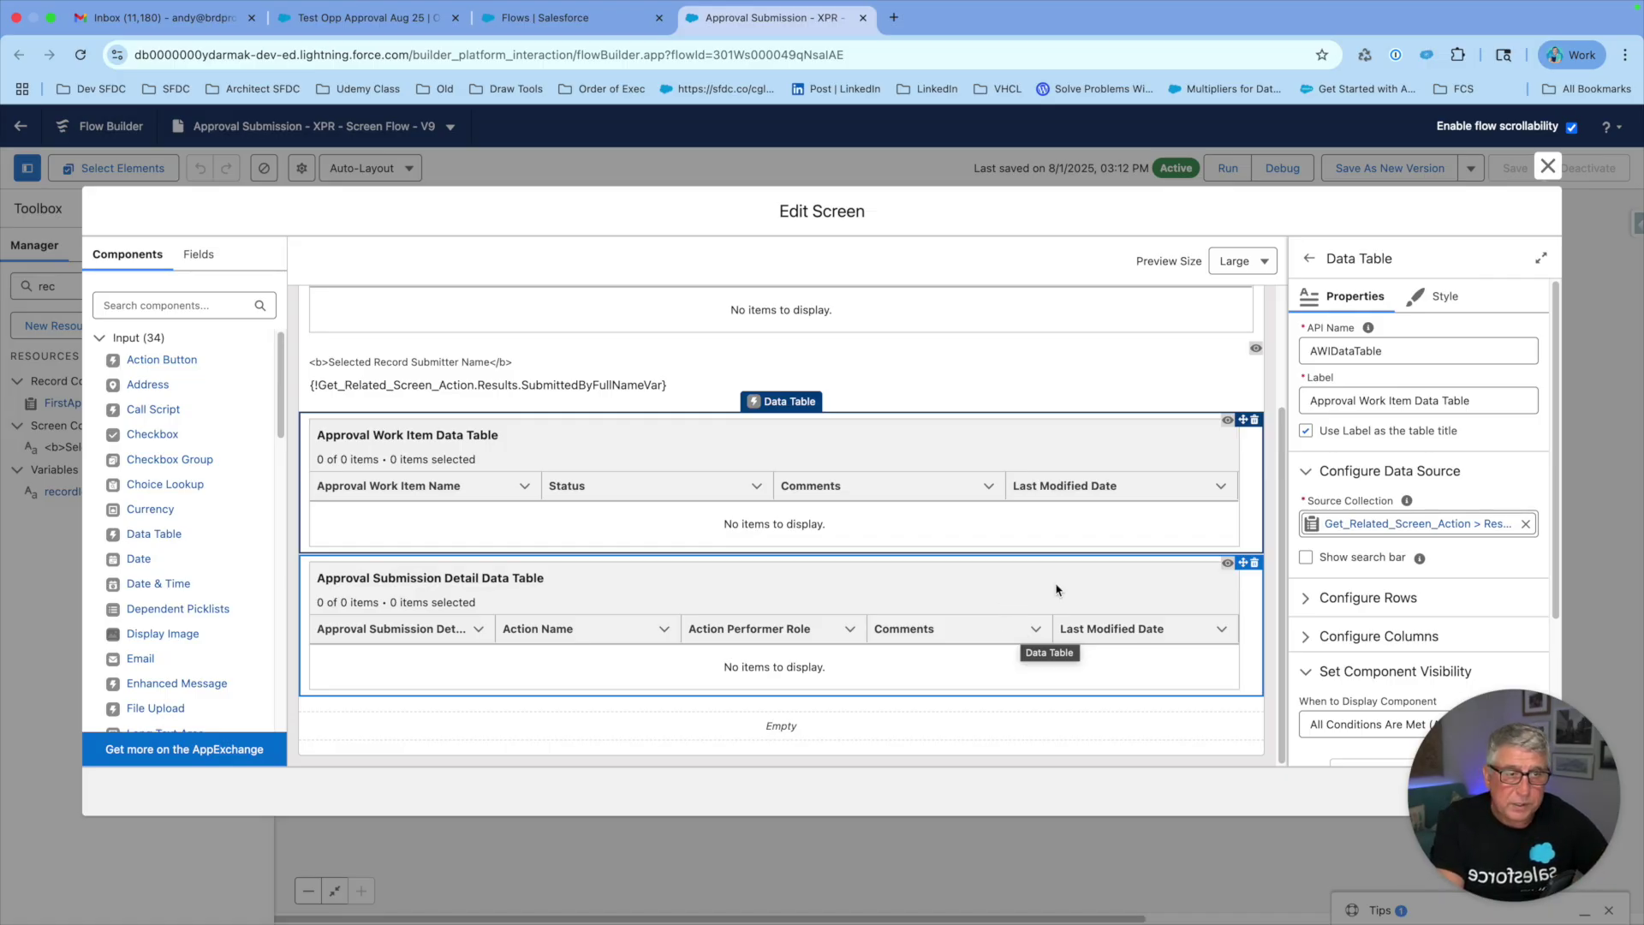
pyautogui.scroll(3, 1056, 588)
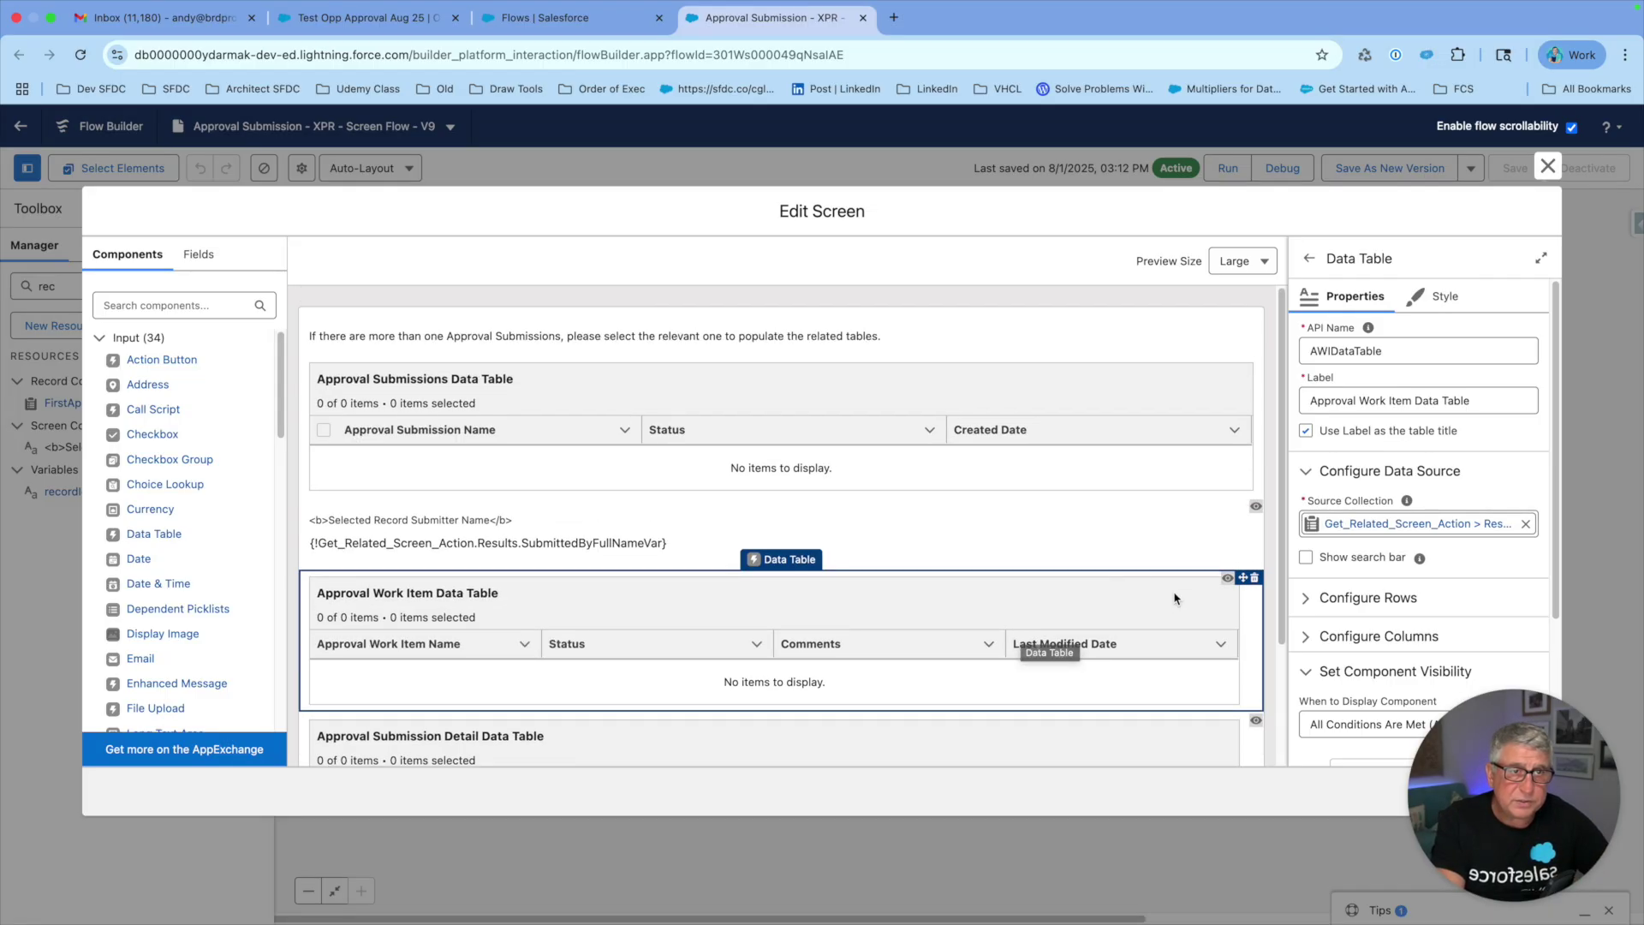
pyautogui.click(1149, 317)
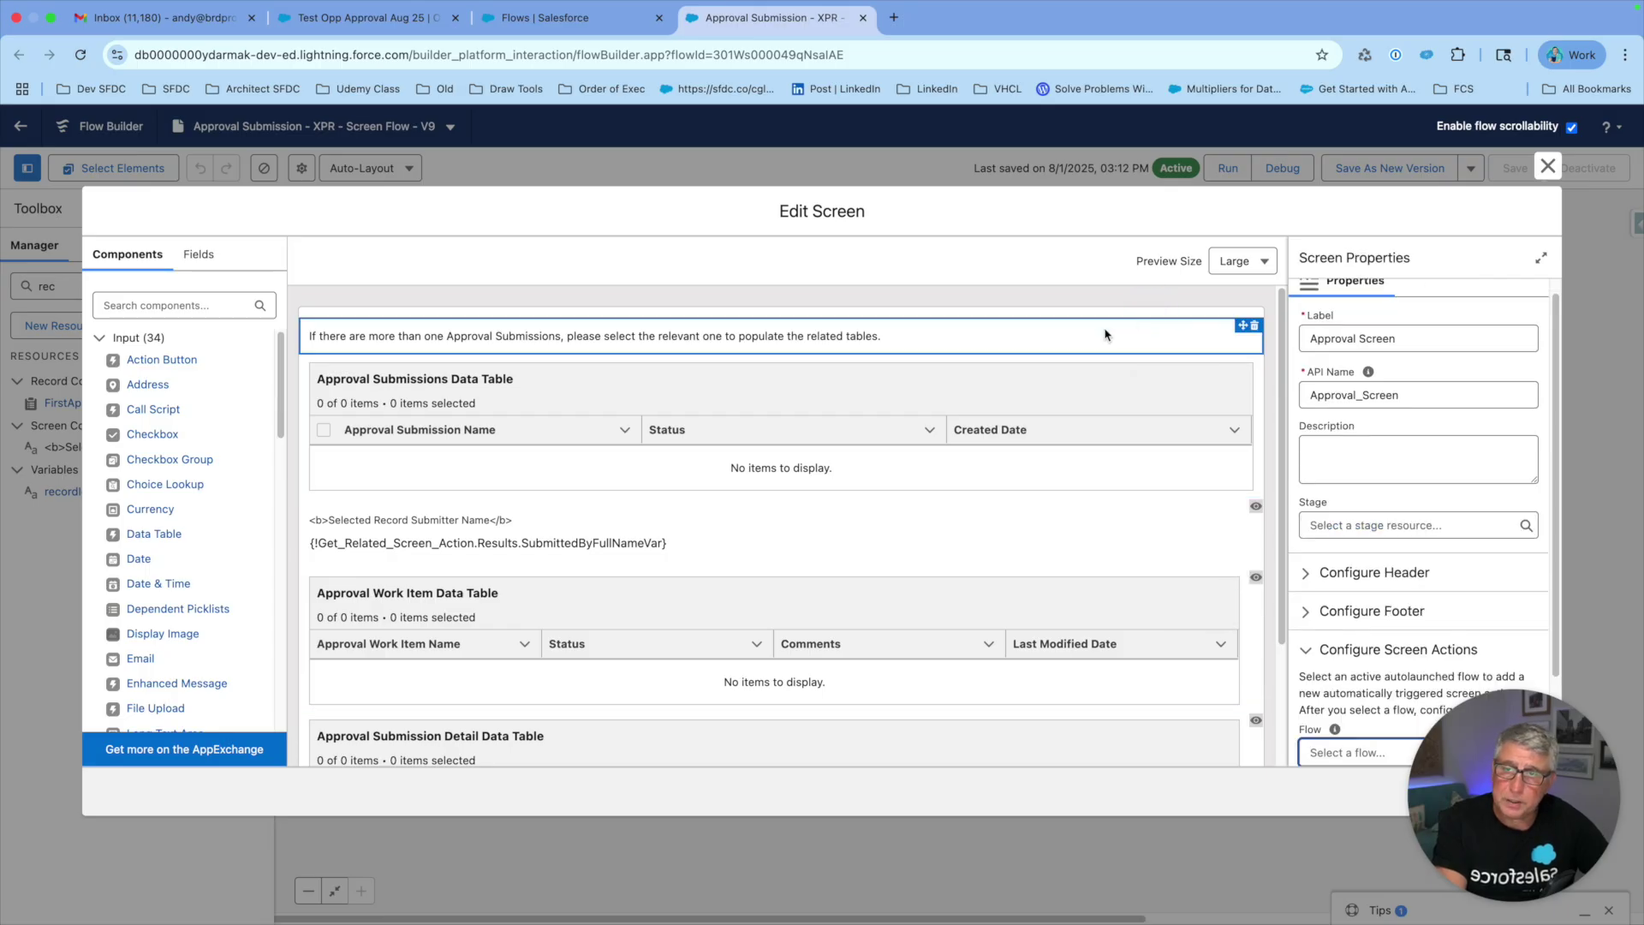
# Open the Get Related Screen Action card and expand its outputs, including SubmittedByFullNameVar and IsAWINull.
pyautogui.scroll(-3, 1482, 477)
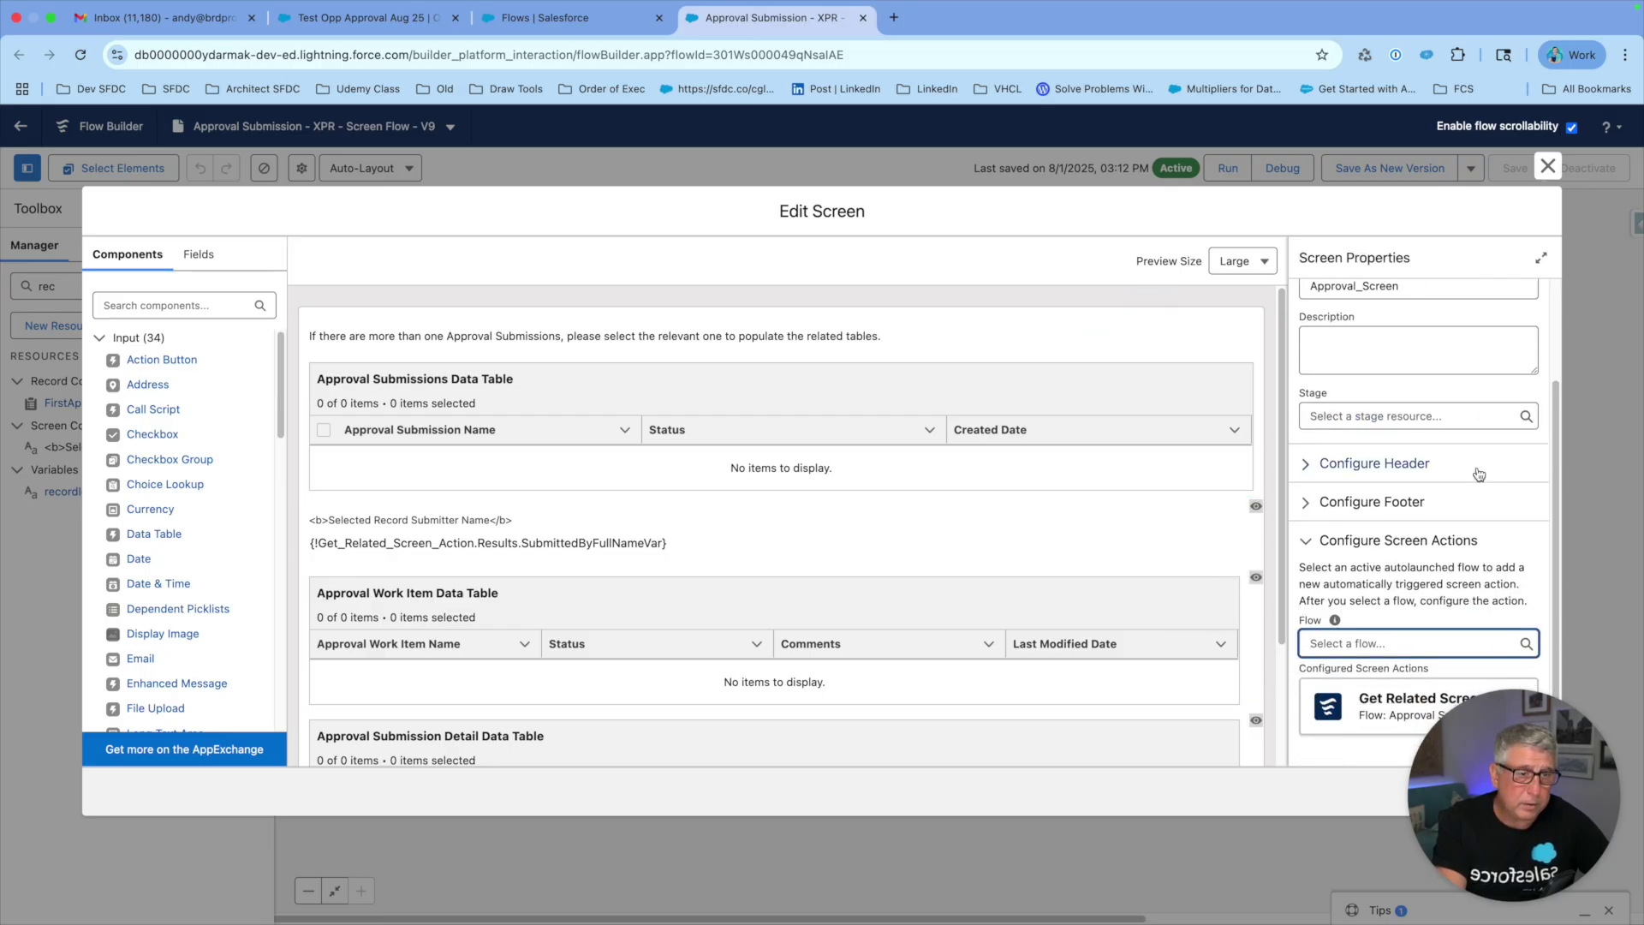
pyautogui.click(1379, 707)
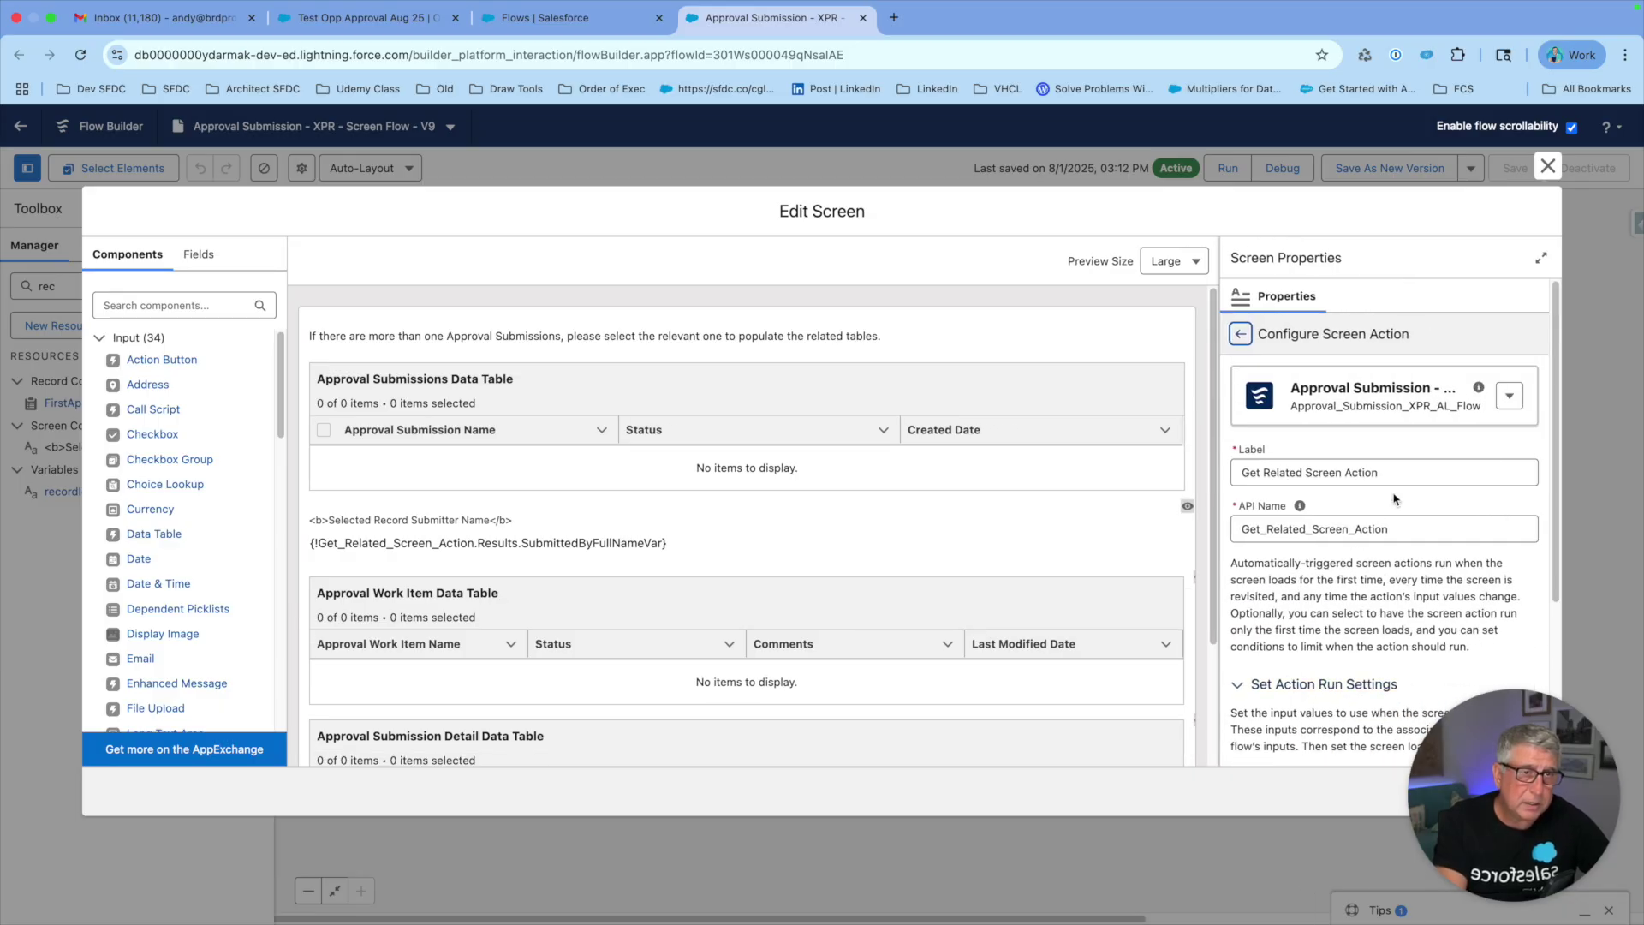
pyautogui.scroll(-1, 1394, 500)
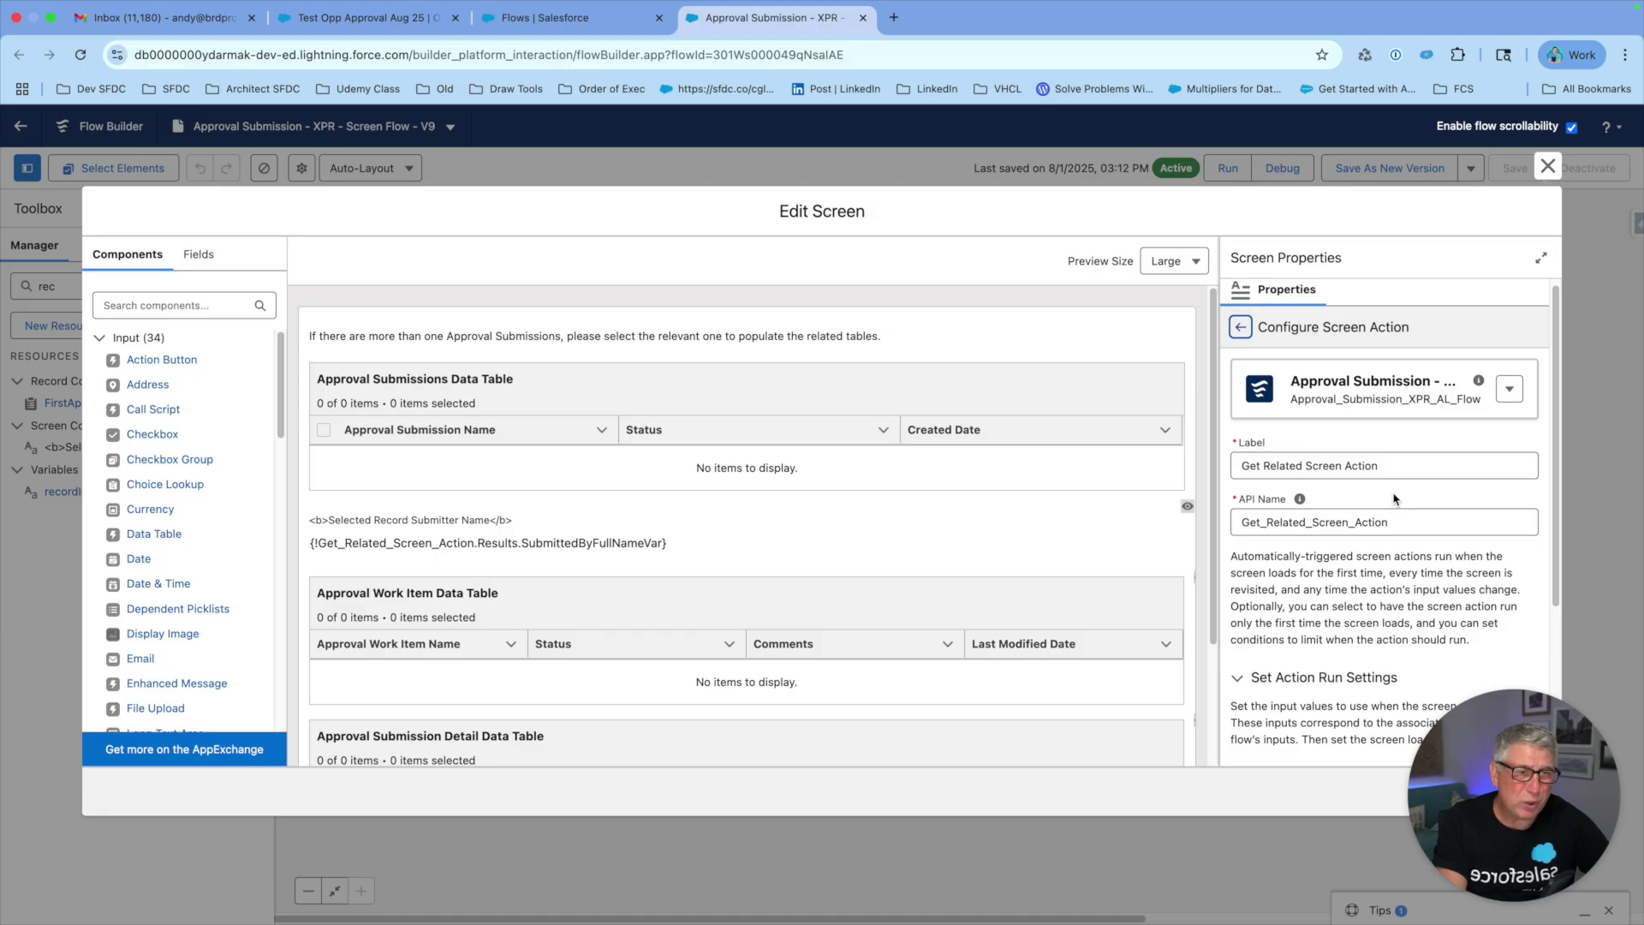
pyautogui.scroll(-5, 1394, 499)
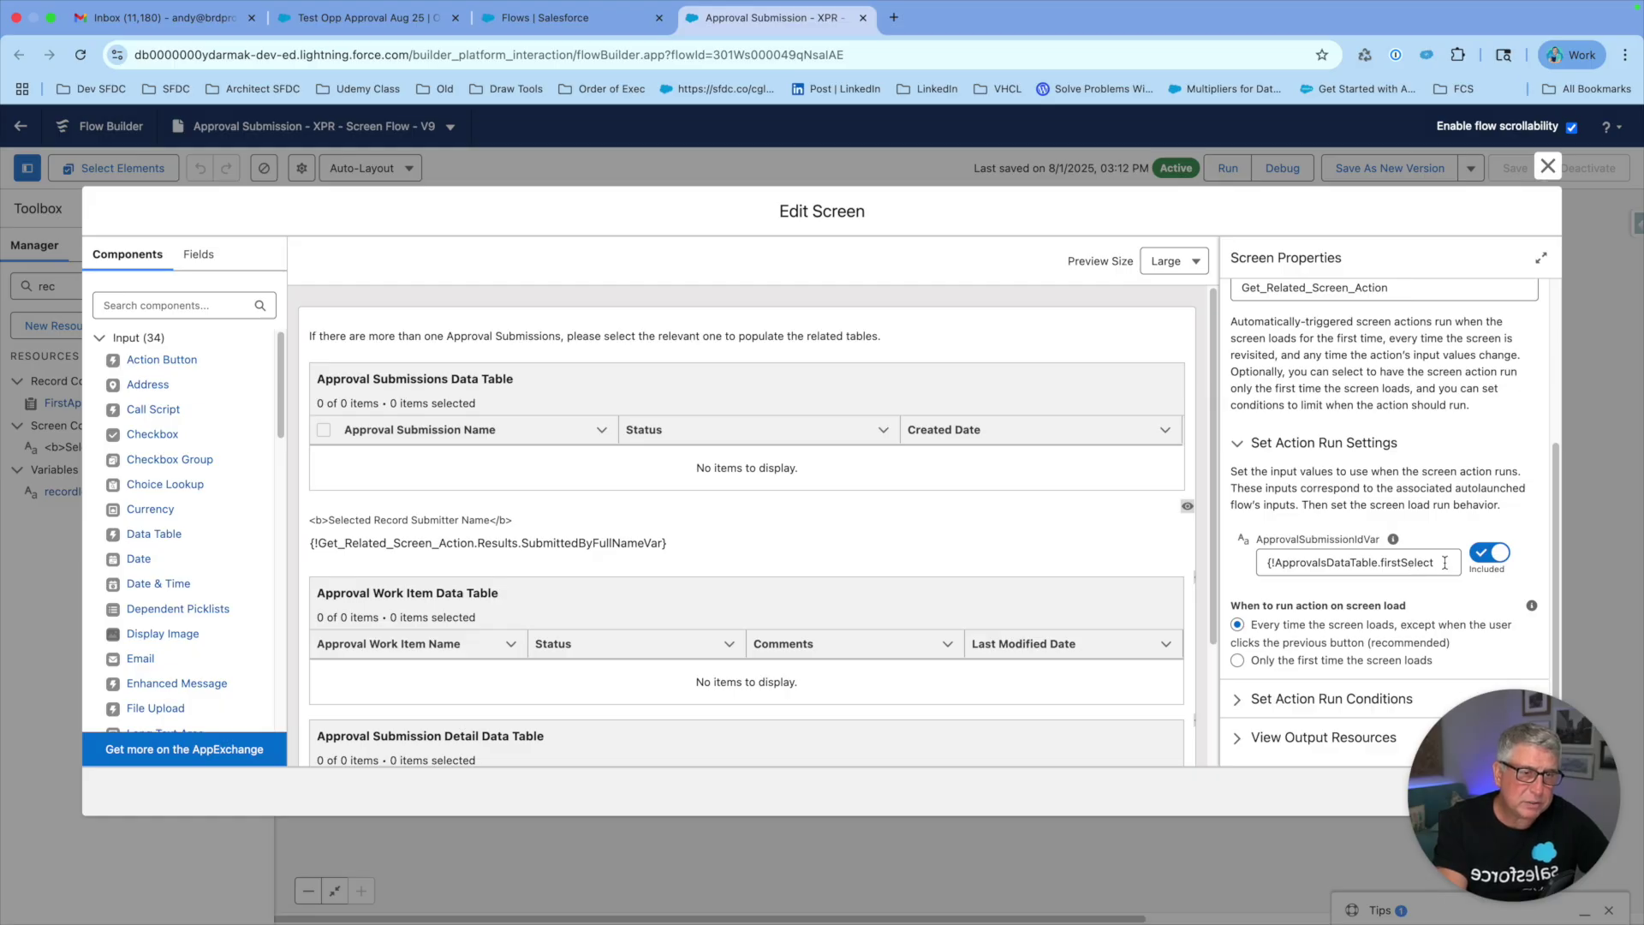
pyautogui.click(1298, 739)
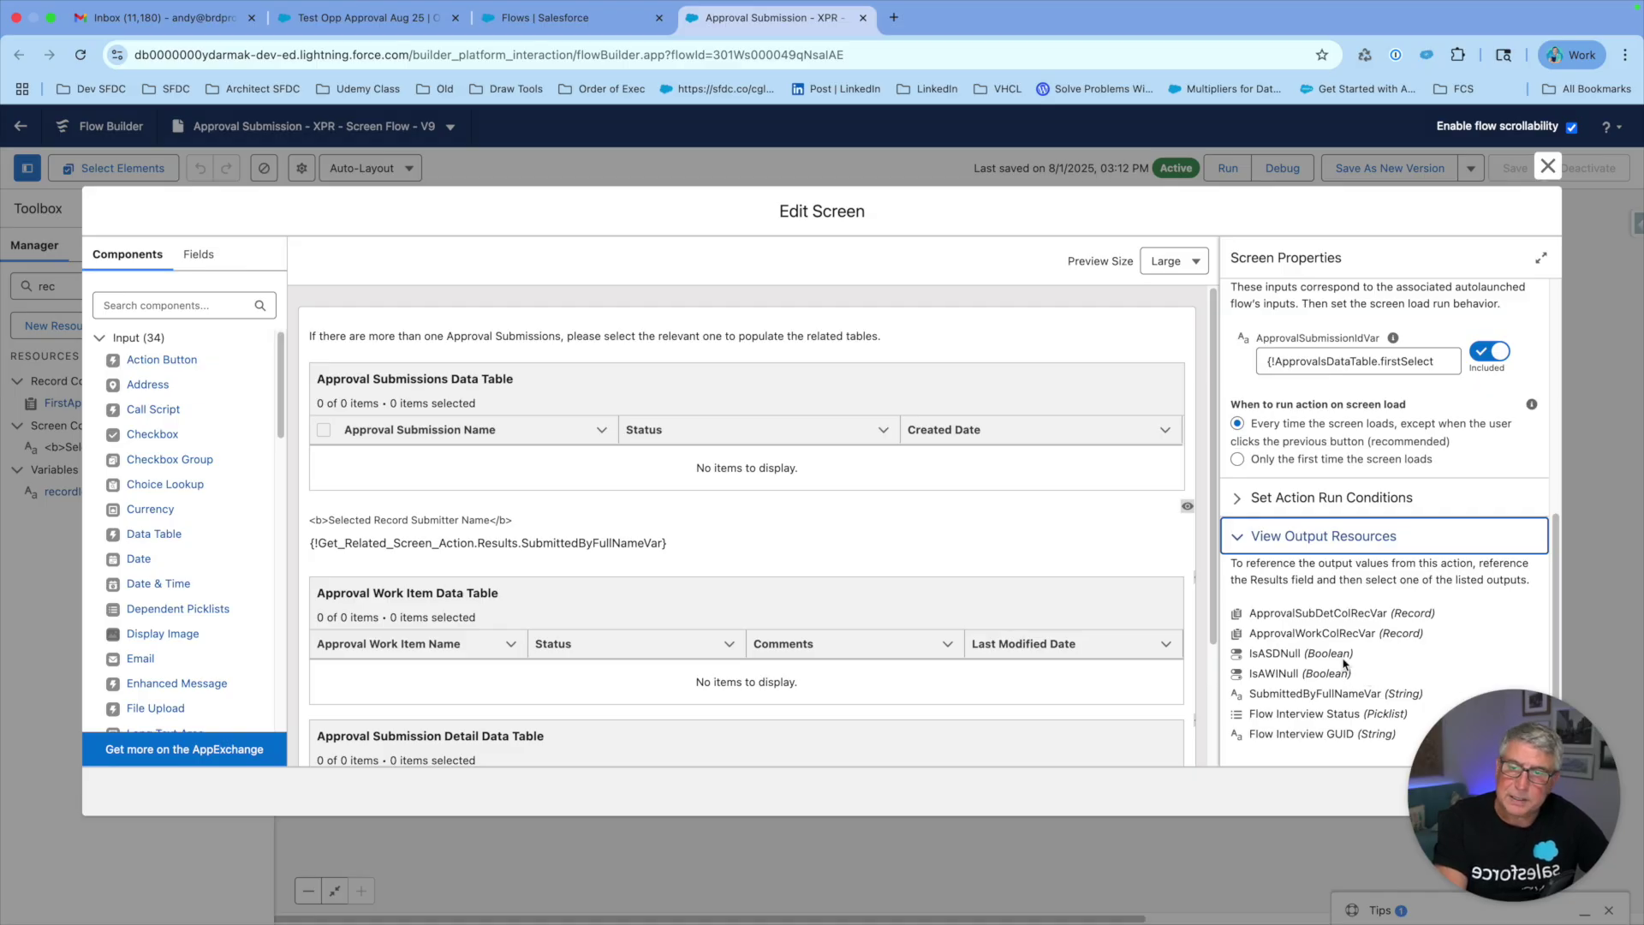
# Check the Approval Work Item Data Table's IsAWINull visibility condition, then show Approval_Screen's own properties.
pyautogui.click(1004, 636)
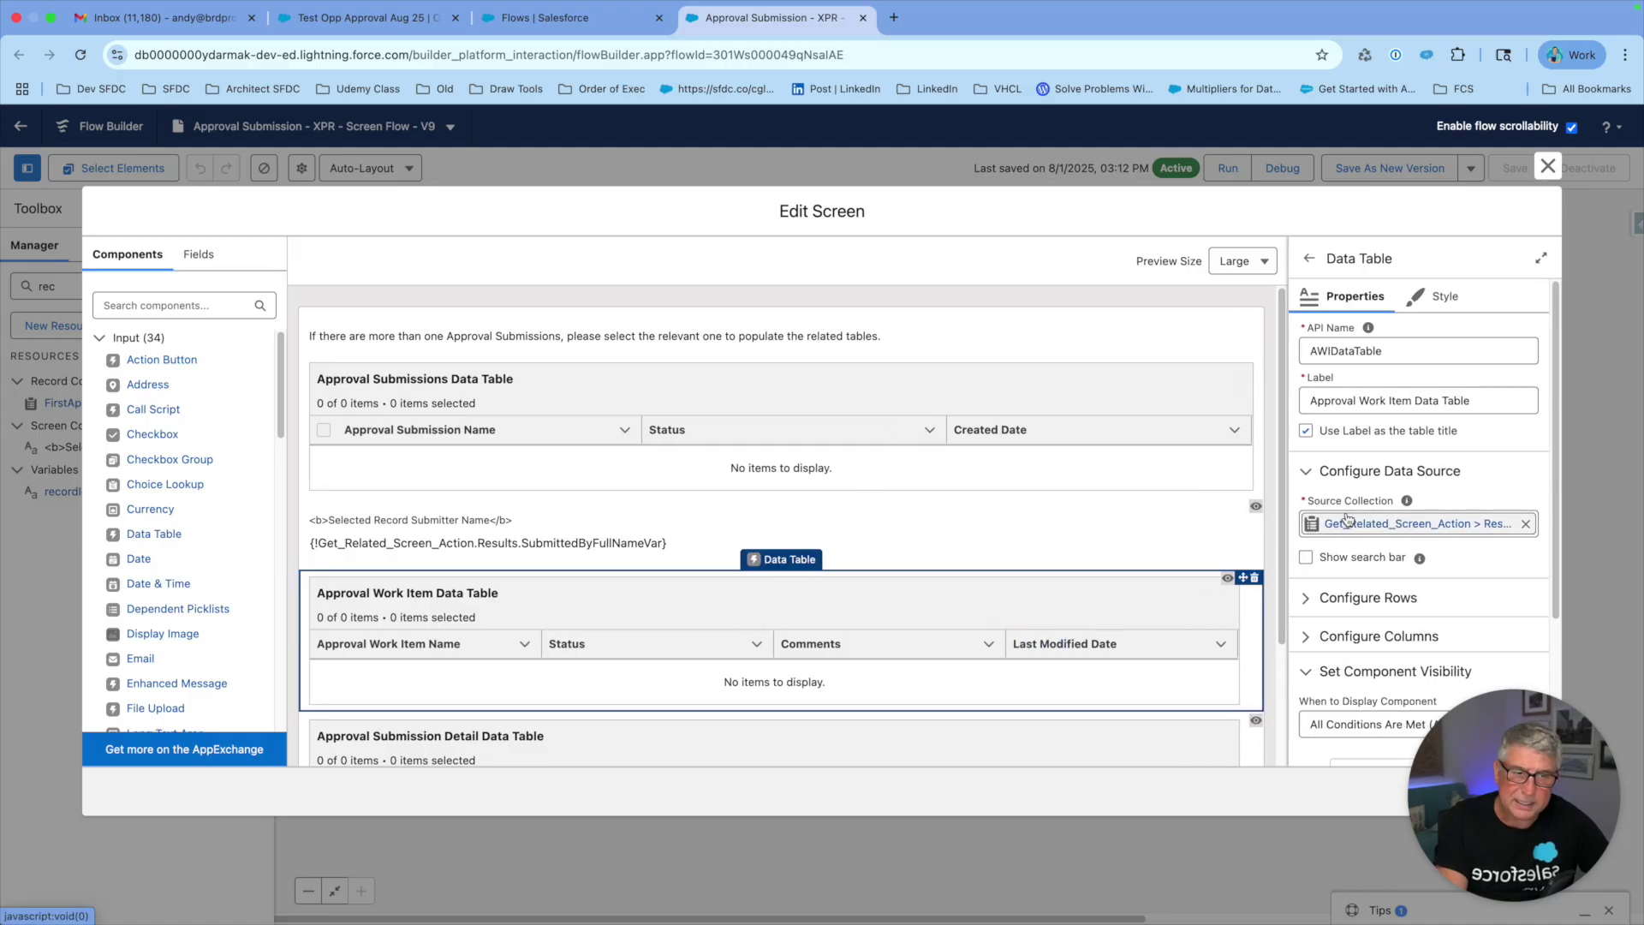
pyautogui.scroll(-5, 1346, 519)
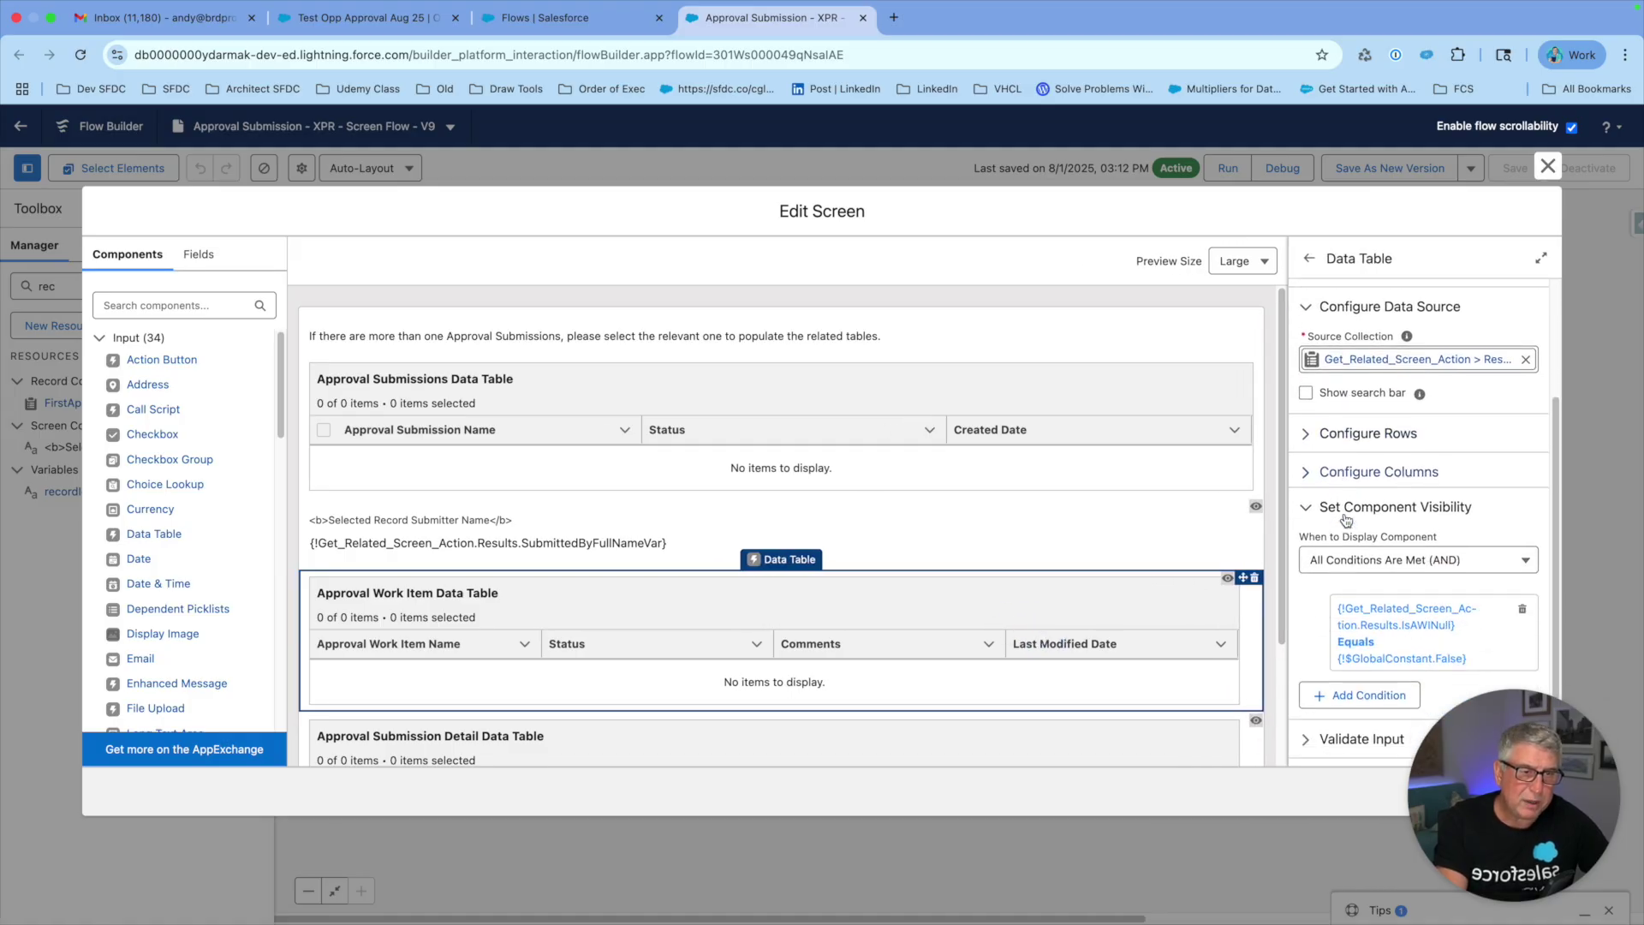
pyautogui.scroll(-1, 1346, 519)
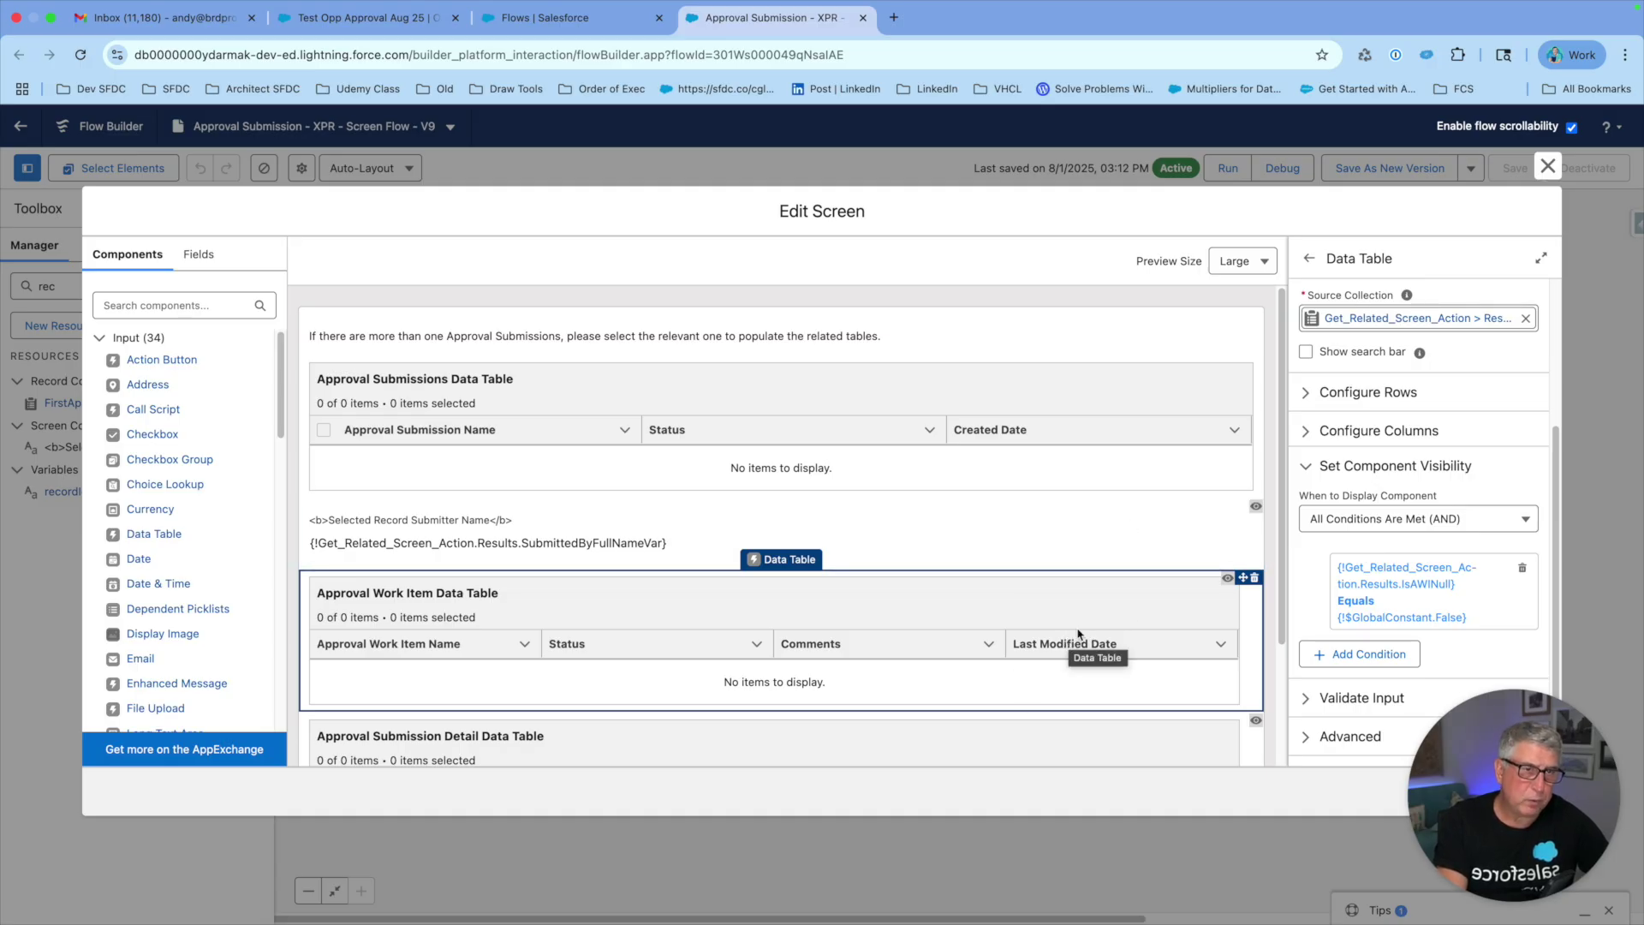
pyautogui.click(1074, 292)
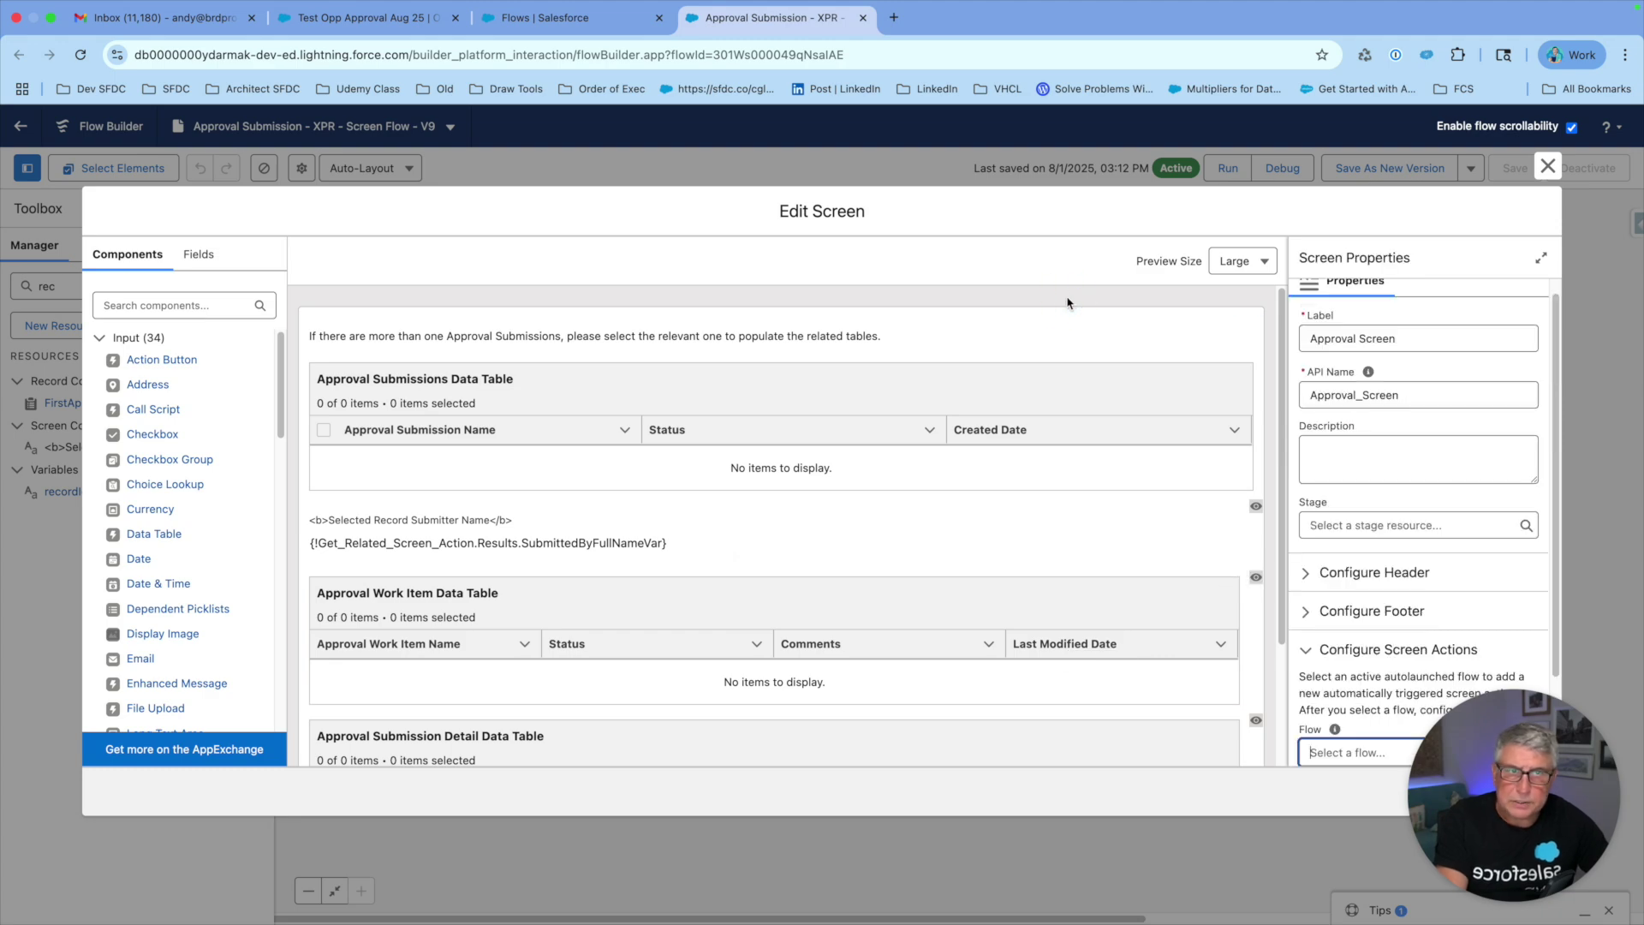
# Open Approval Submission - XPR AL Flow from the Get Related Screen Action's Open Referenced Flow option.
pyautogui.scroll(-3, 1447, 578)
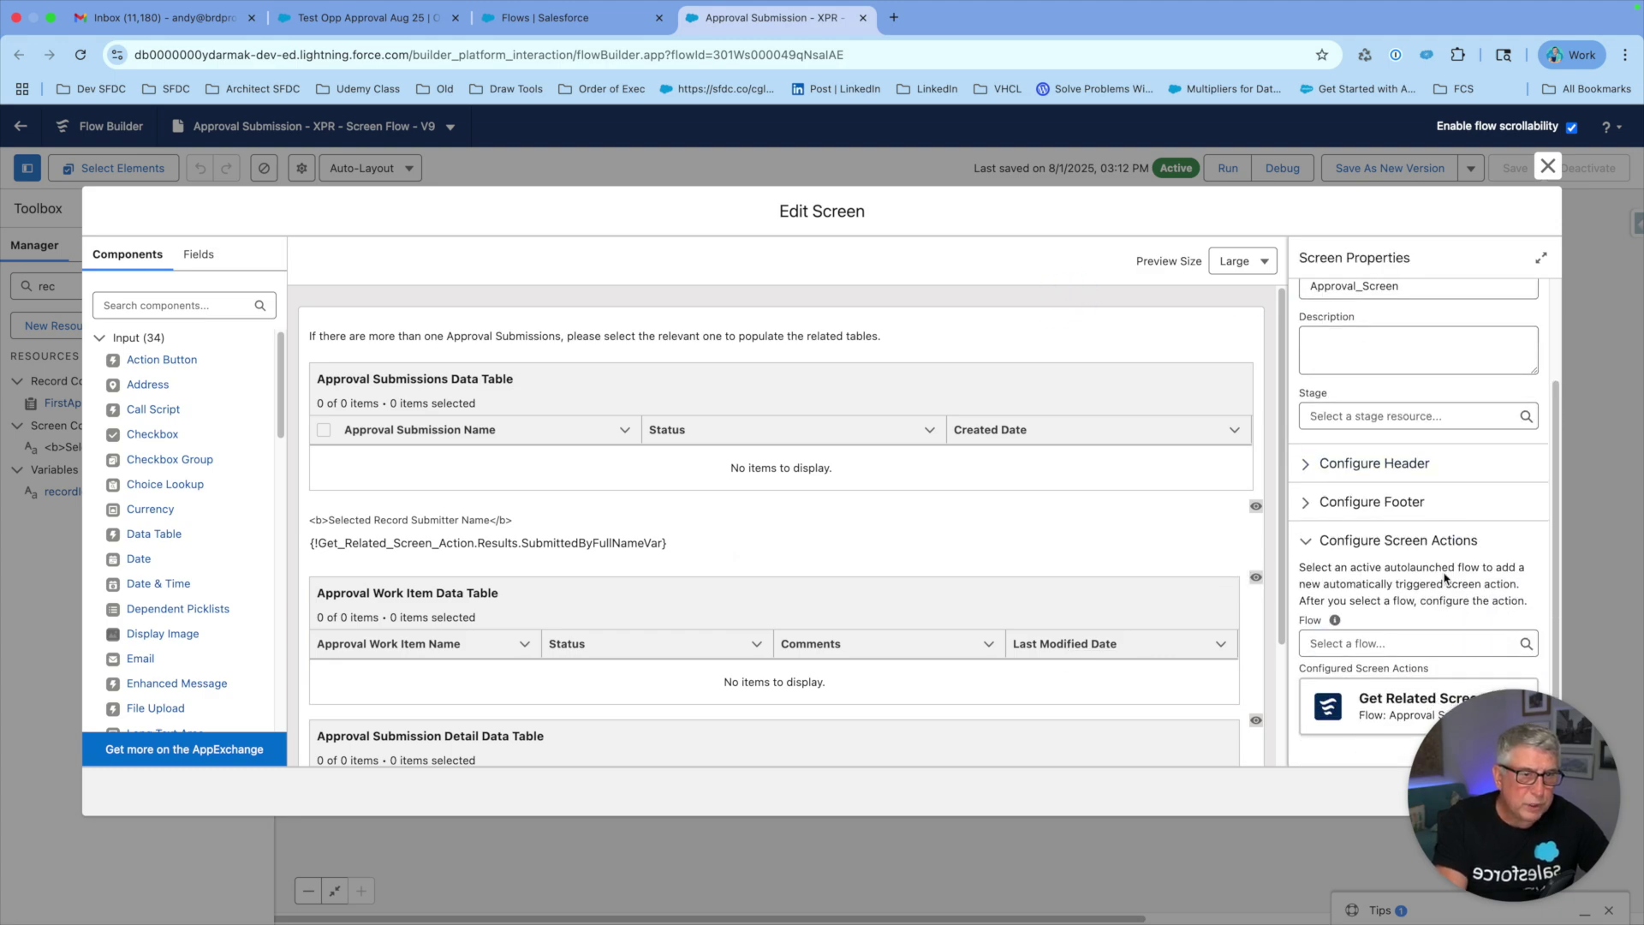
pyautogui.click(1458, 702)
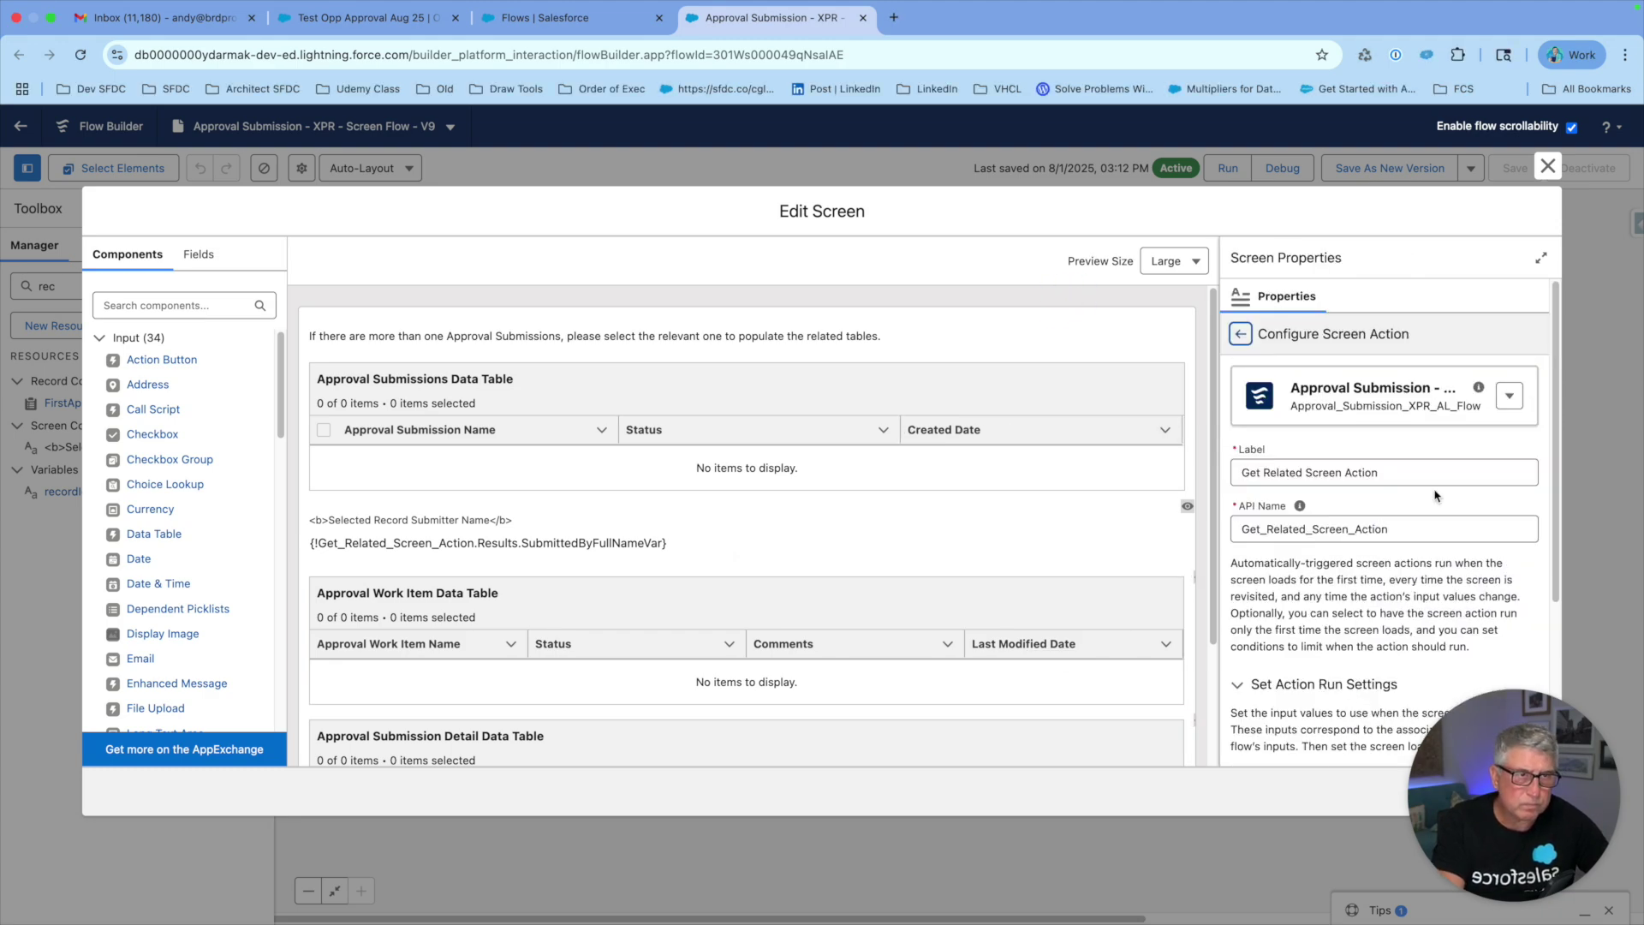
pyautogui.click(1509, 399)
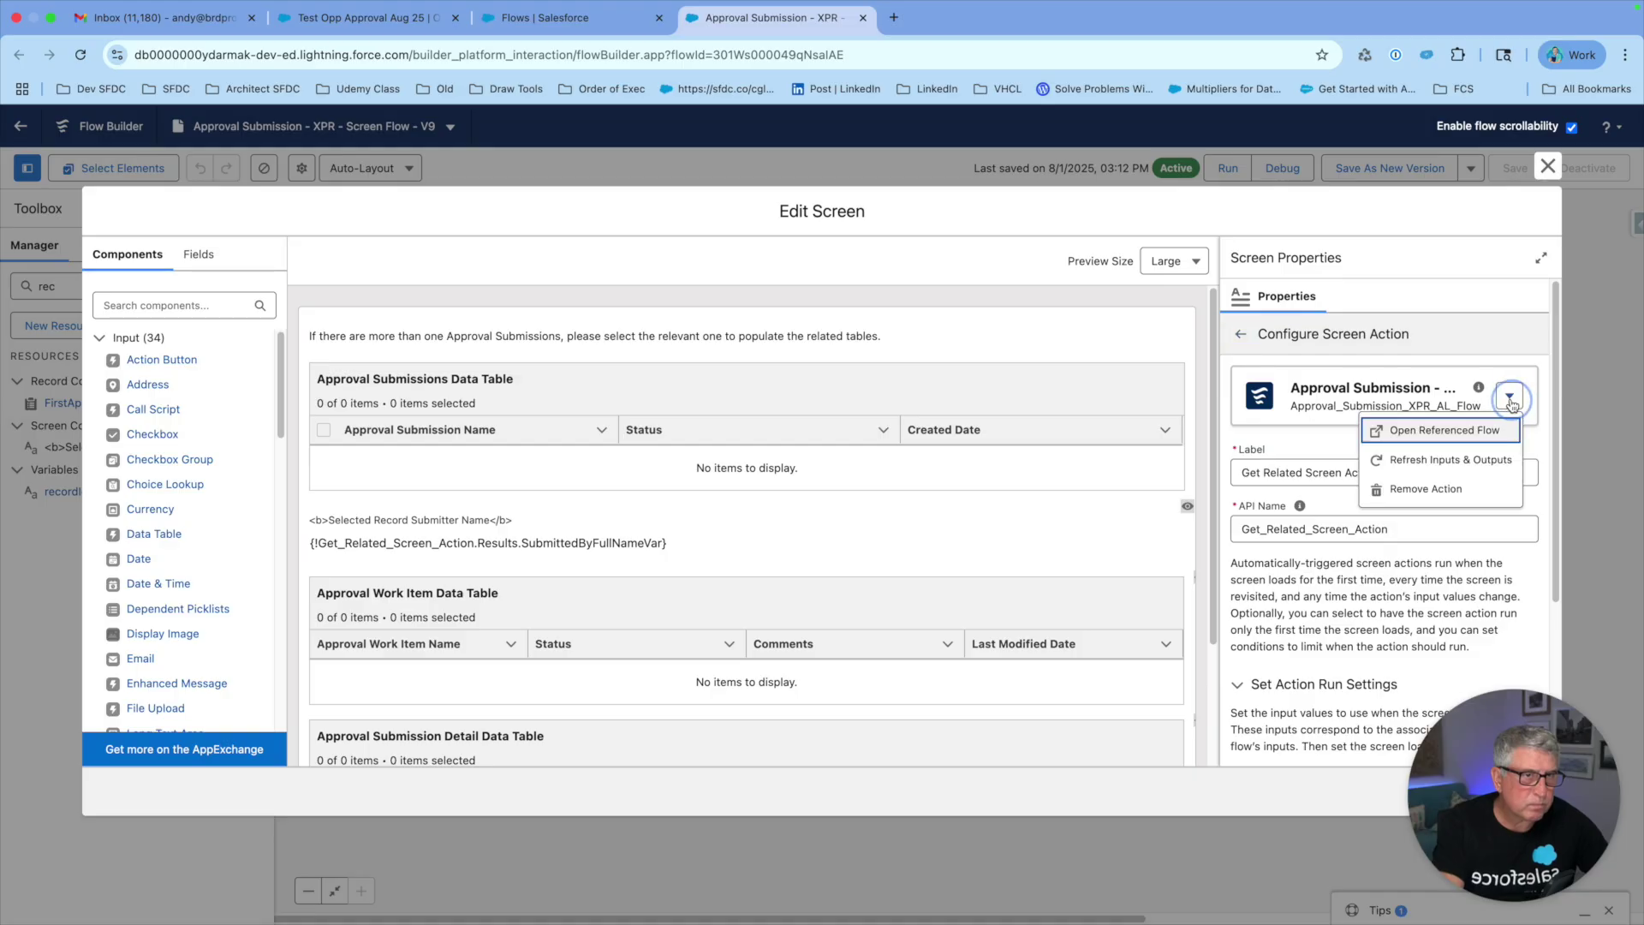
pyautogui.click(1460, 431)
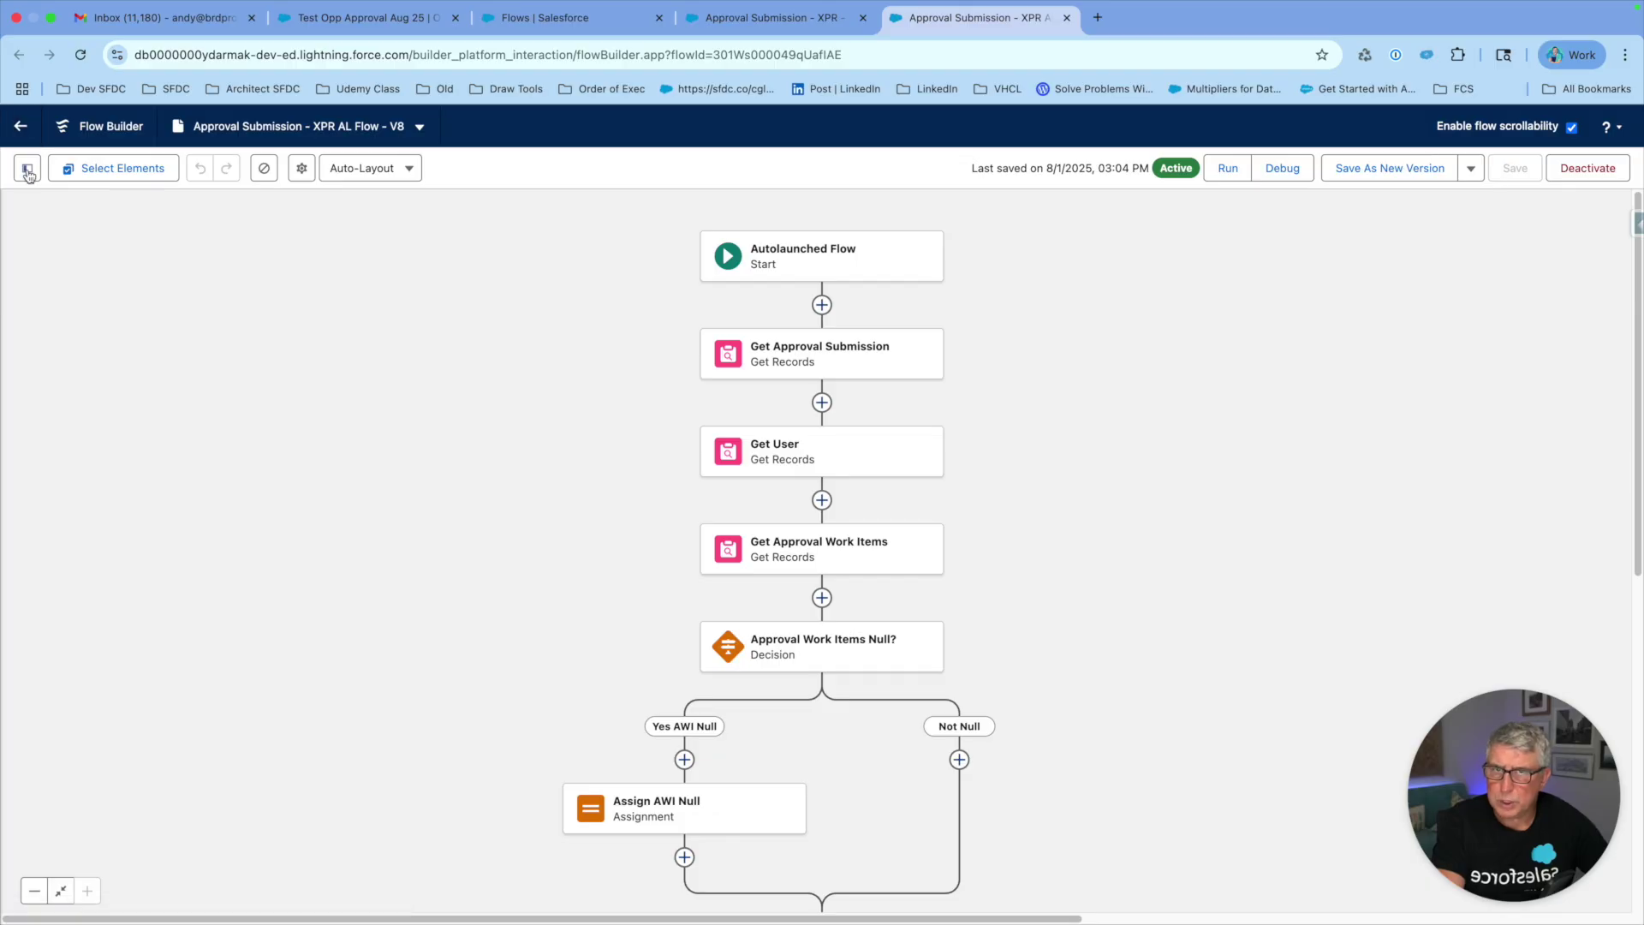
# Review Get Approval Submission, then filter Toolbox resources by 'approval' and view ApprovalSubmissionIdVar.
pyautogui.click(783, 368)
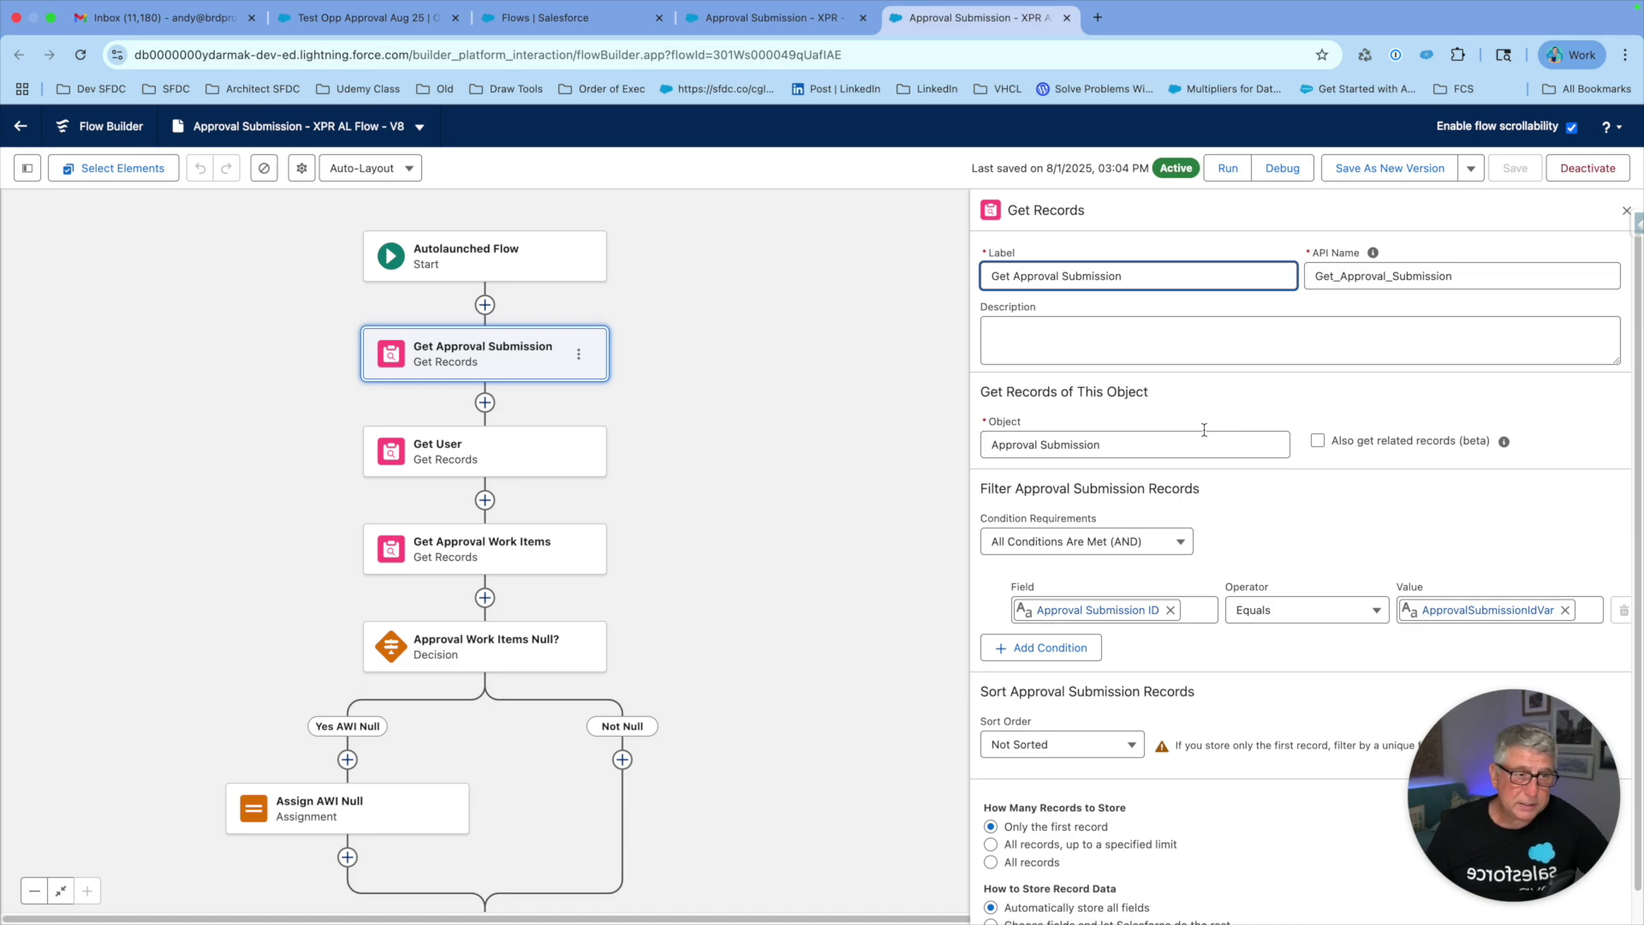
pyautogui.click(27, 171)
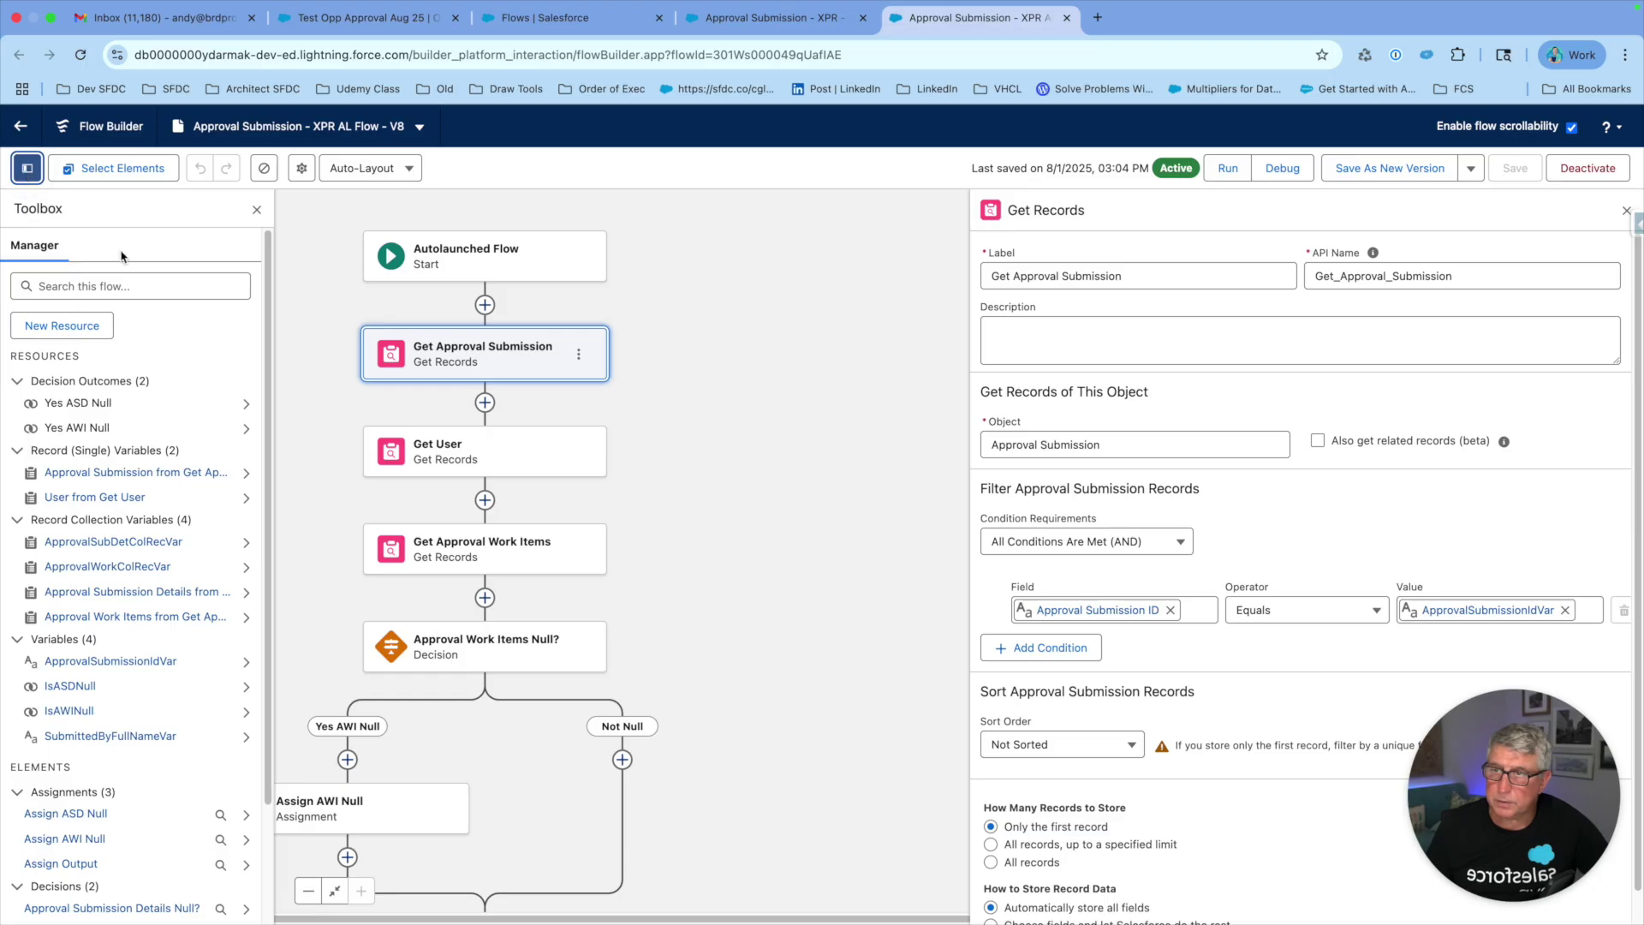
pyautogui.click(85, 283)
pyautogui.write('app')
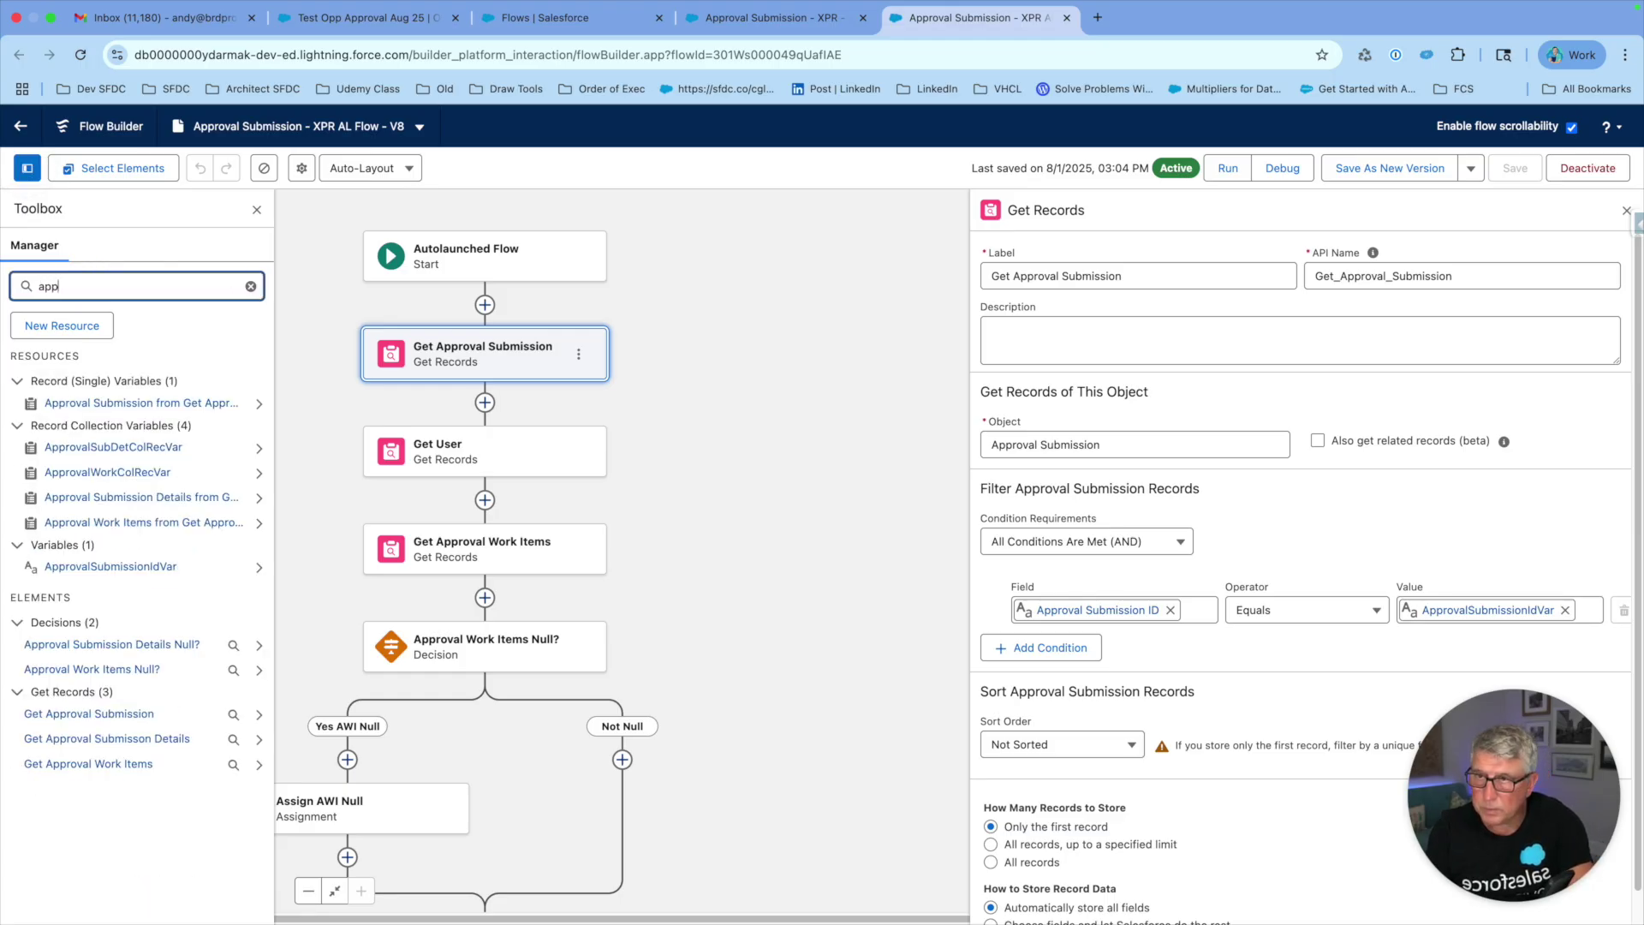
pyautogui.write('roval')
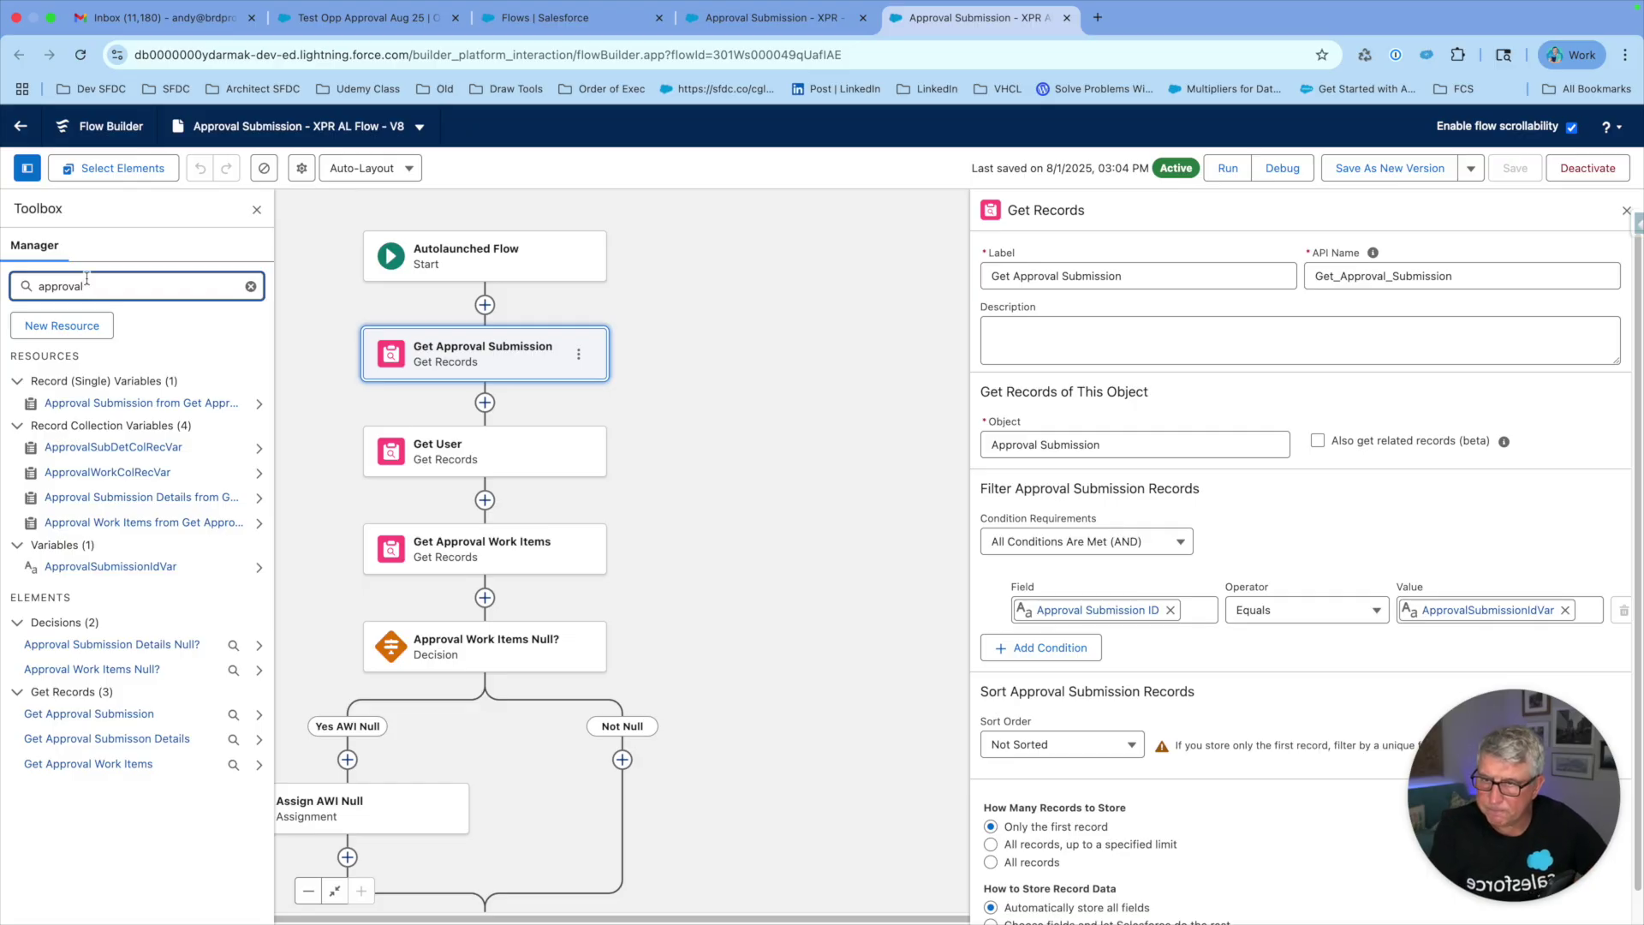
pyautogui.click(124, 572)
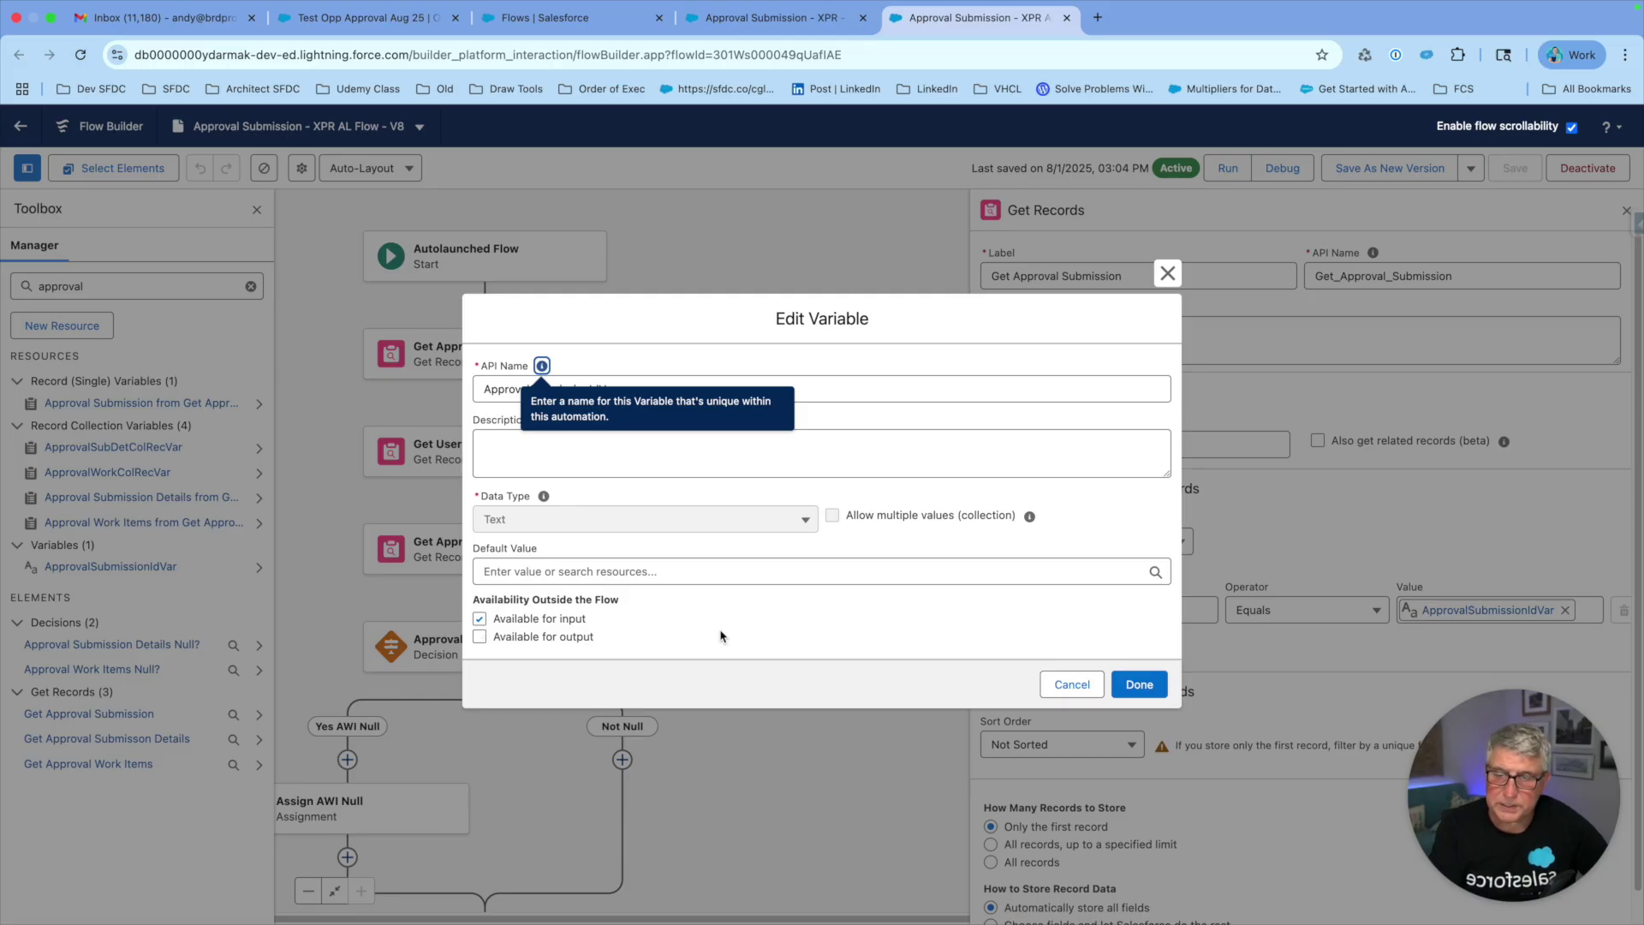
# Cancel the Edit Variable dialog and view the Get User element filtering User records by User ID.
pyautogui.click(1072, 684)
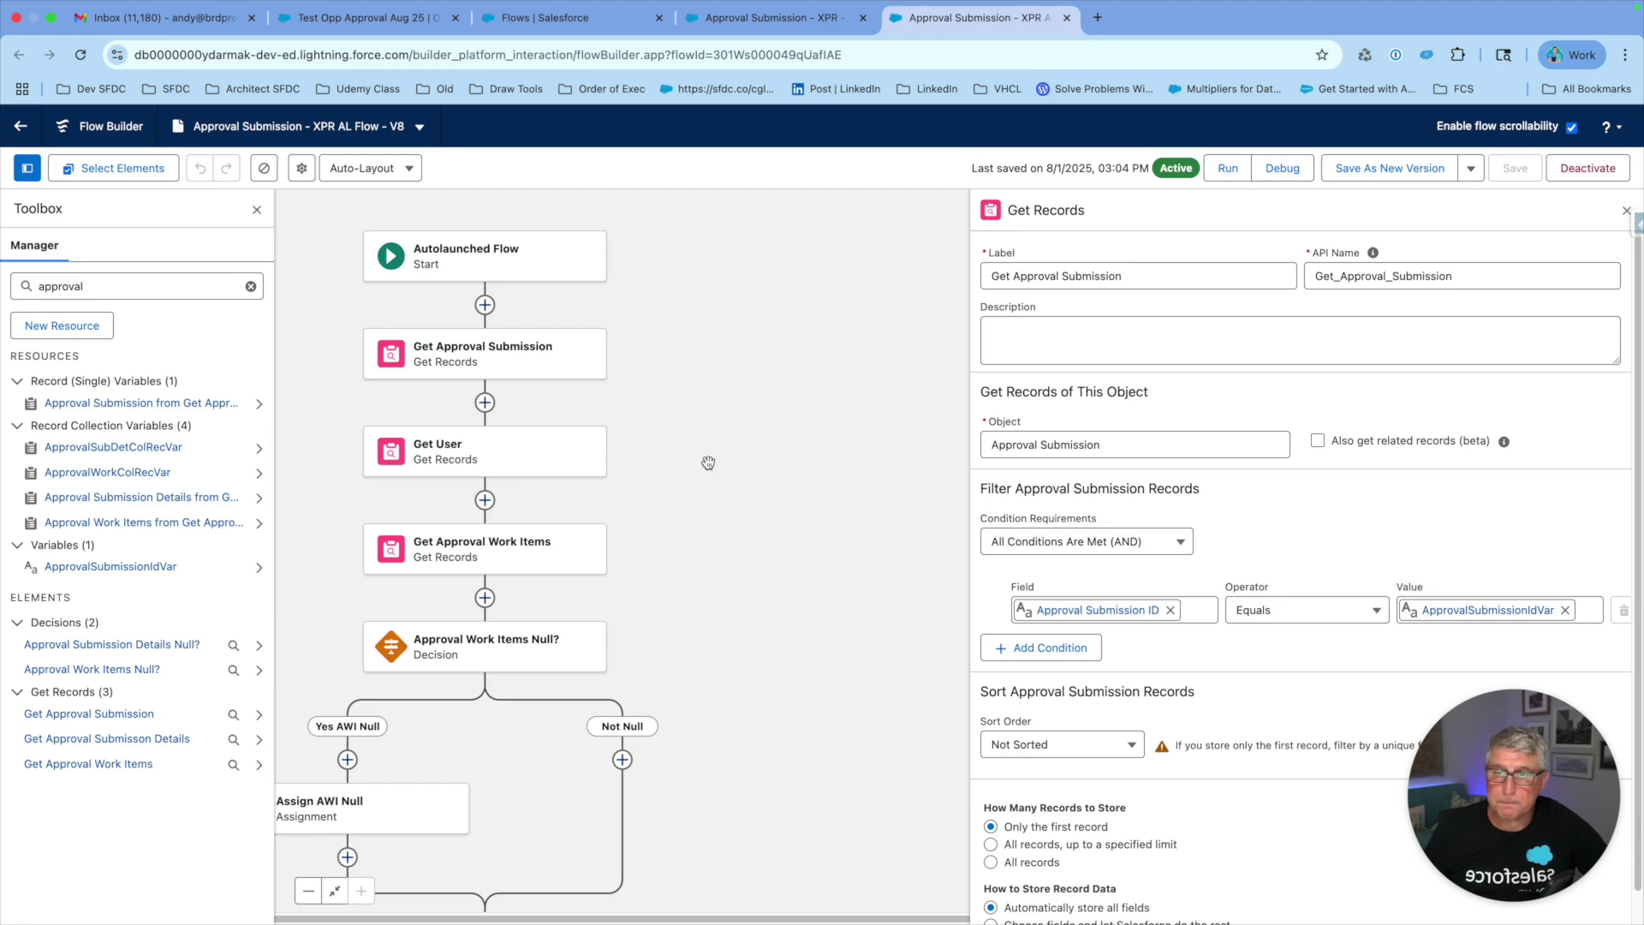
pyautogui.moveTo(707, 464); pyautogui.dragTo(779, 452)
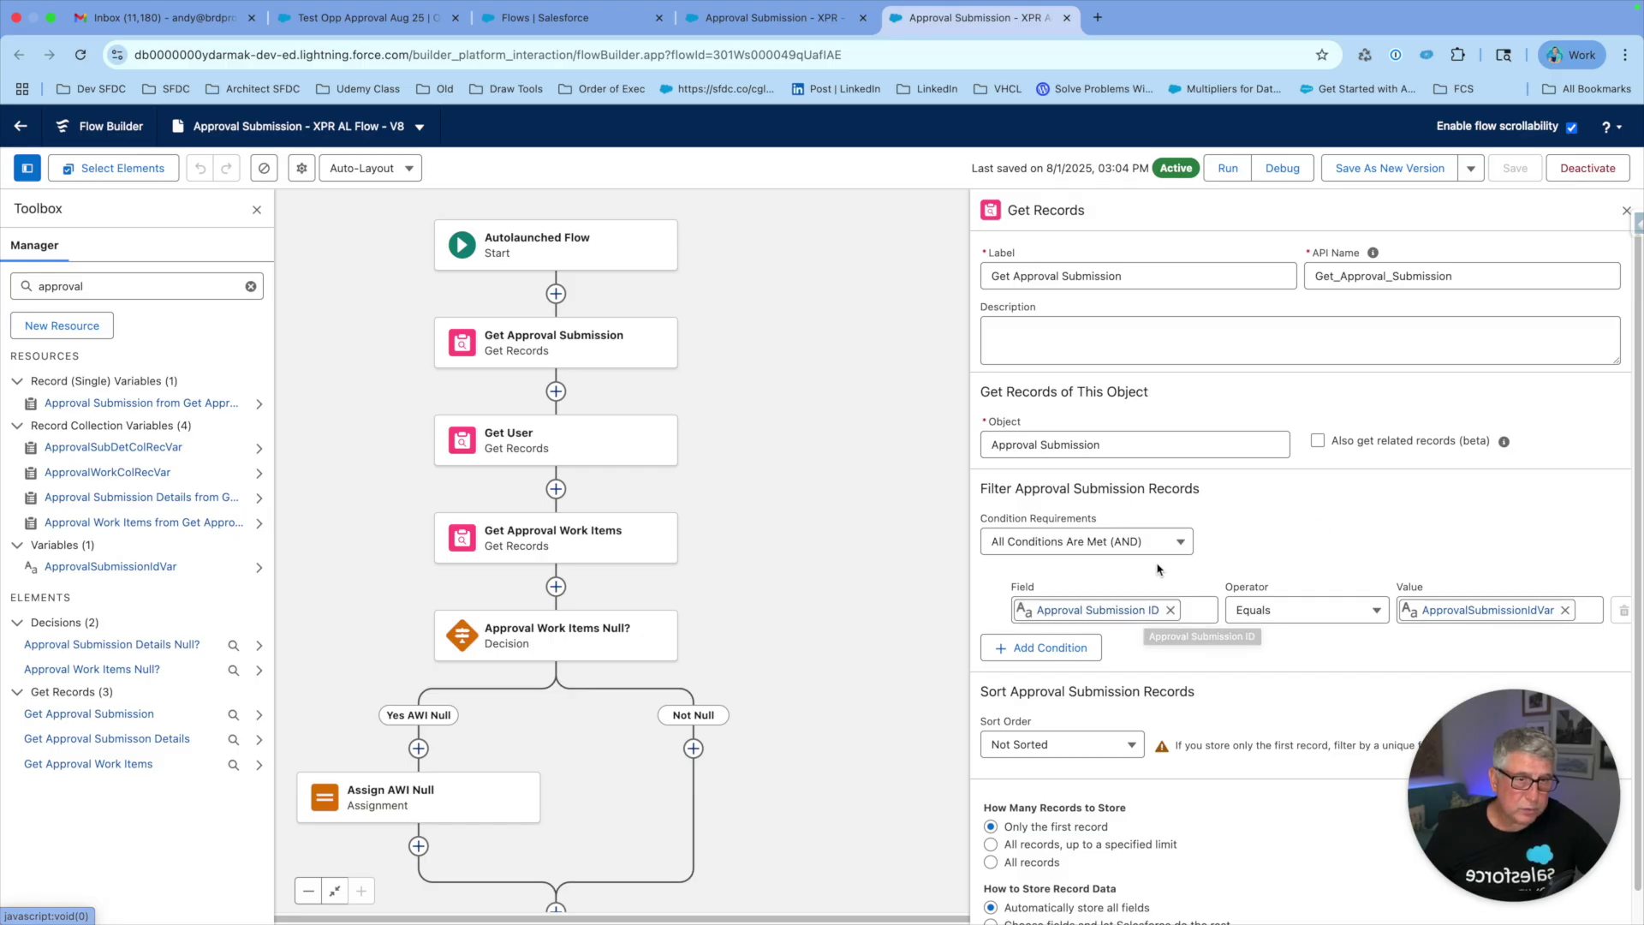
pyautogui.click(573, 448)
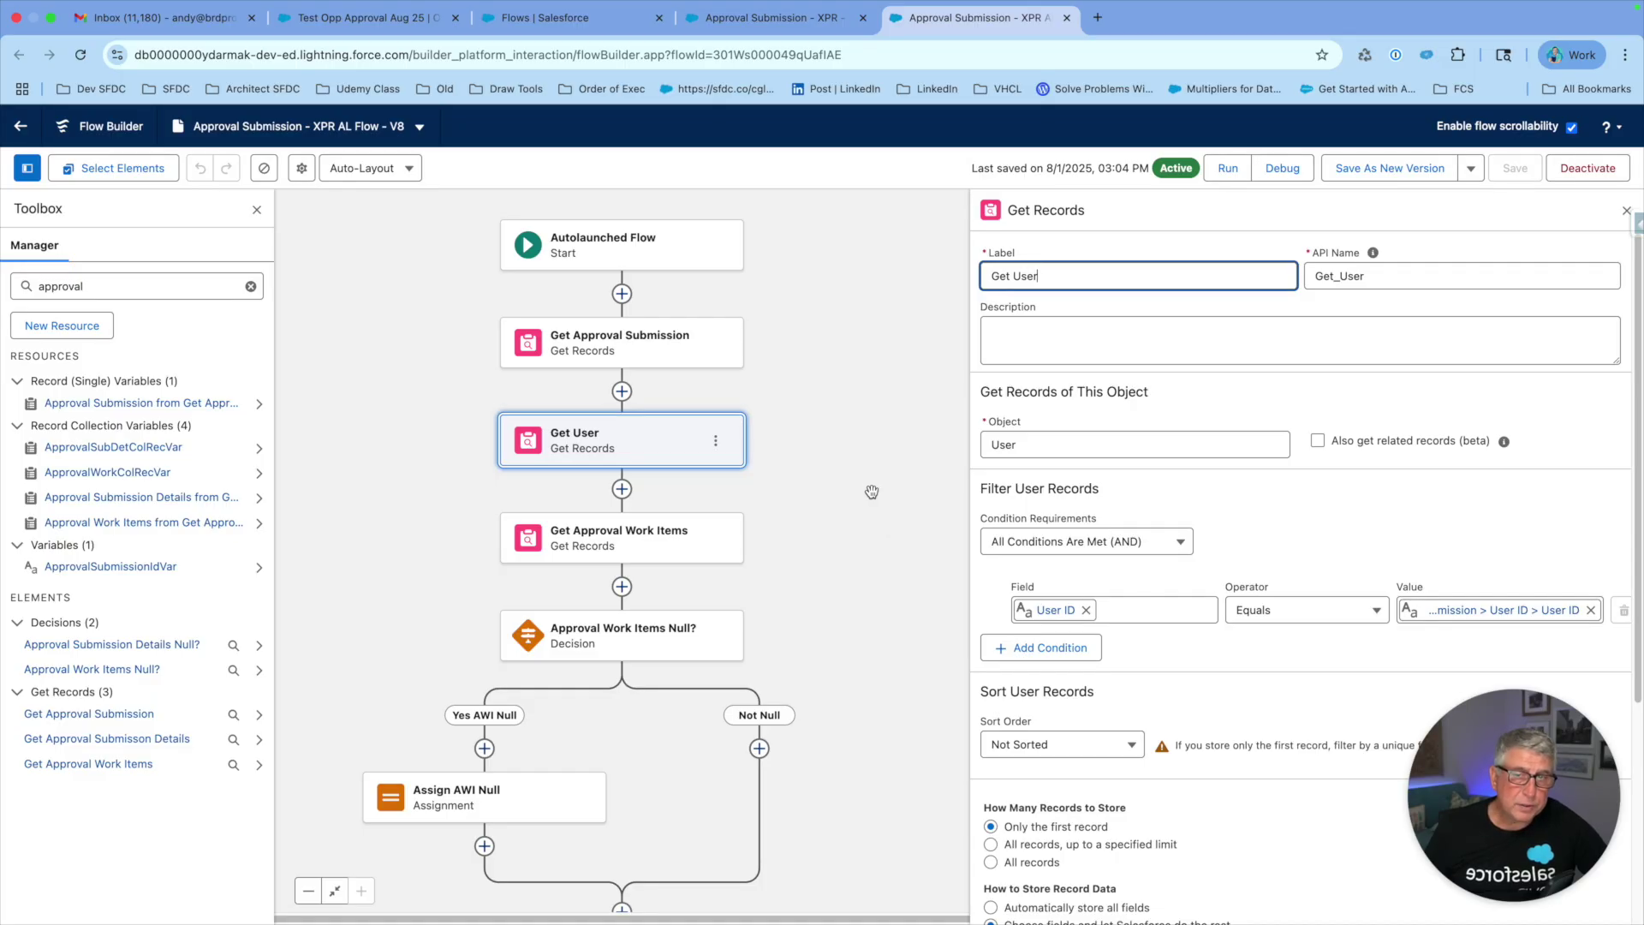
# Review Get Approval Work Items, the Approval Work Items Null? decision, and the Assign AWI Null assignment.
pyautogui.click(665, 554)
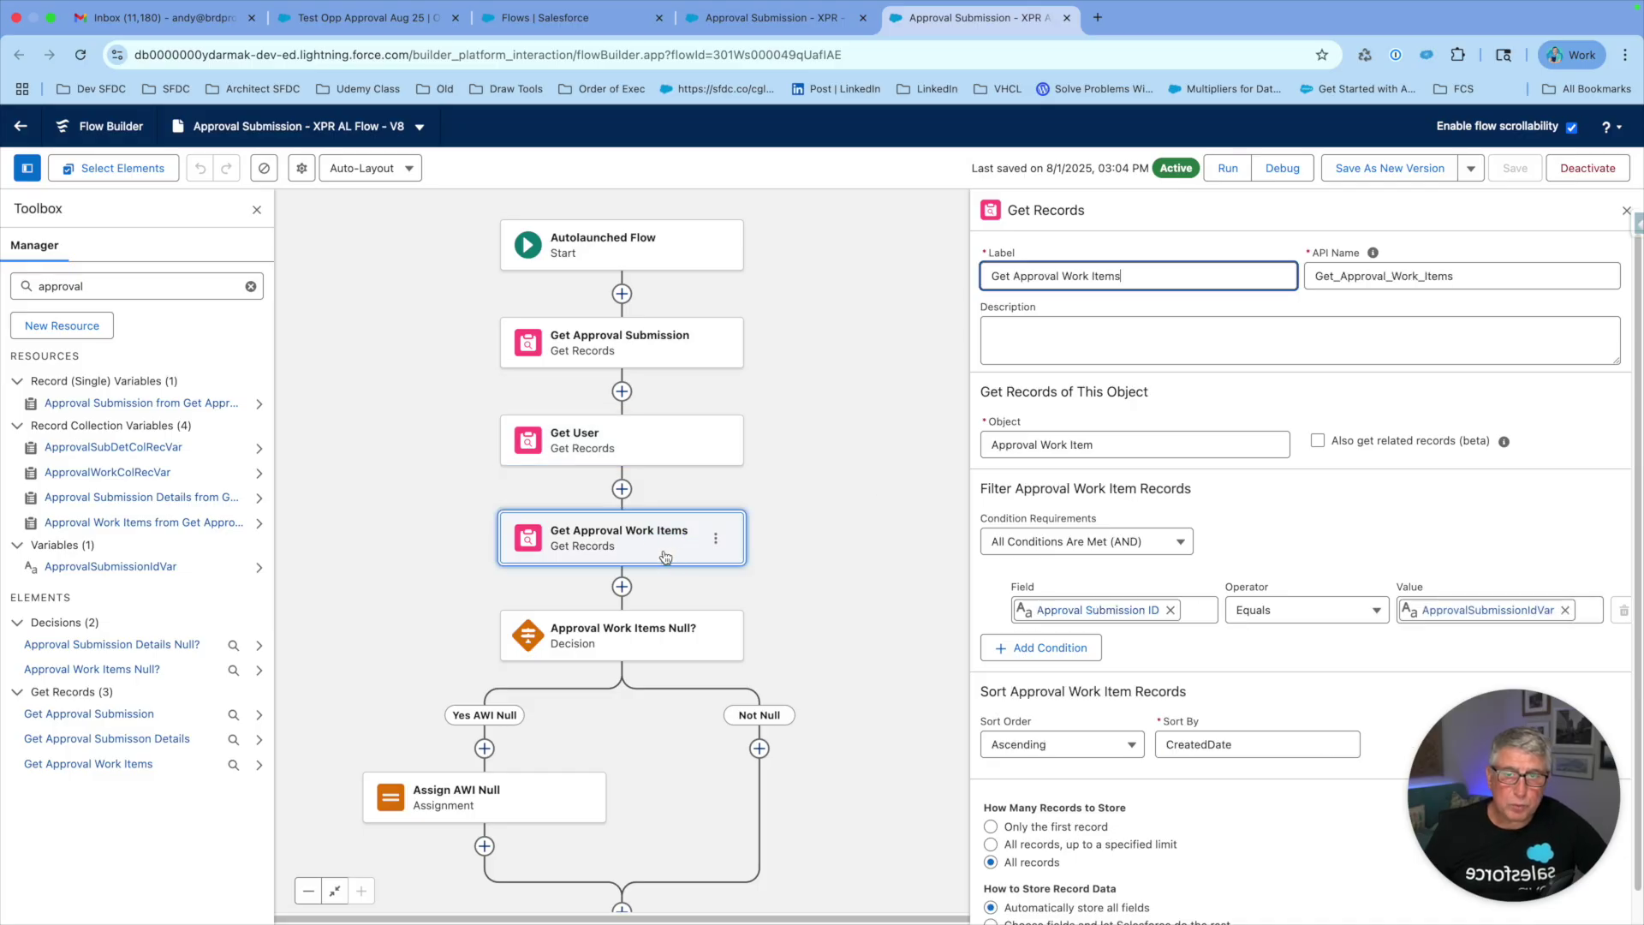
pyautogui.scroll(-5, 875, 619)
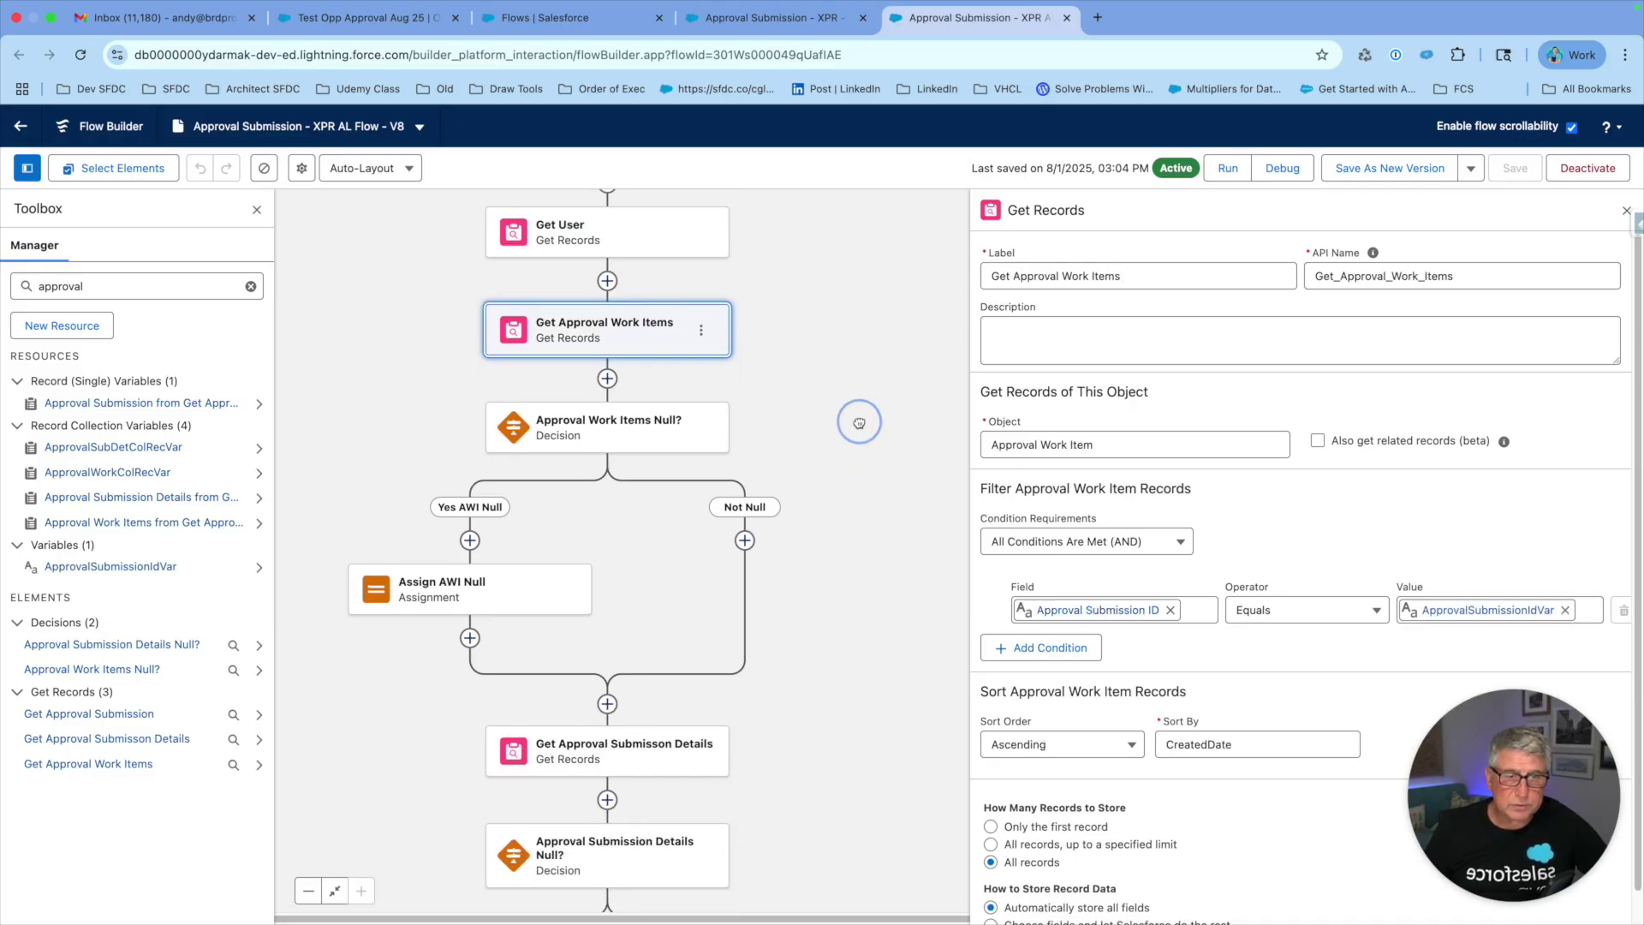
pyautogui.click(644, 385)
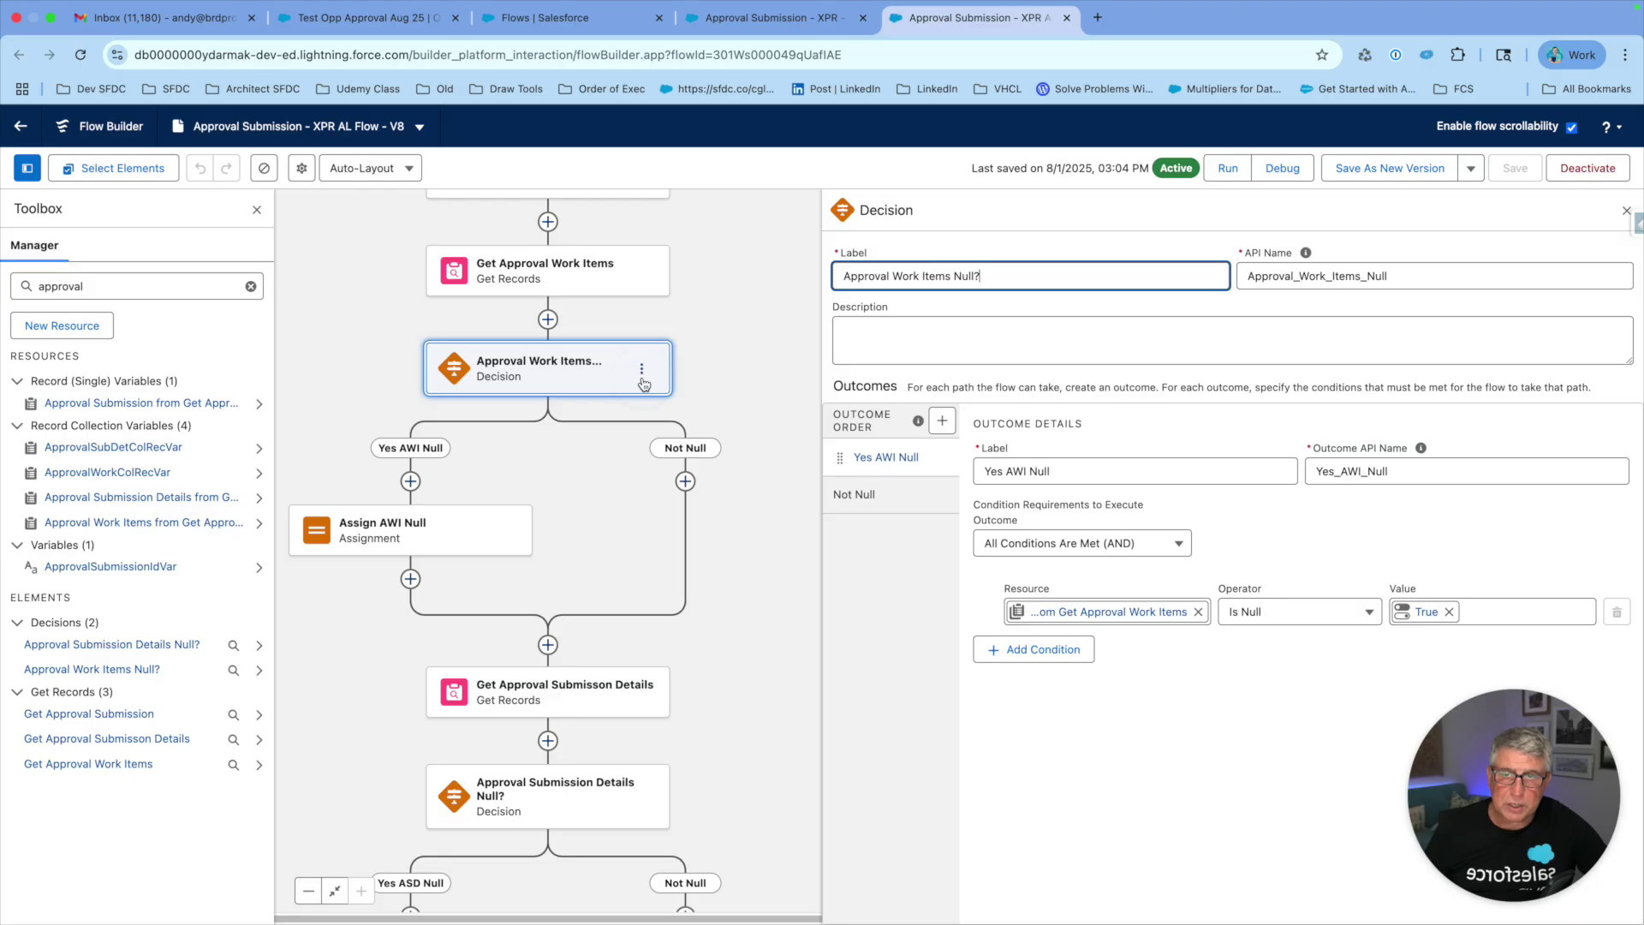
pyautogui.moveTo(786, 523); pyautogui.dragTo(798, 462)
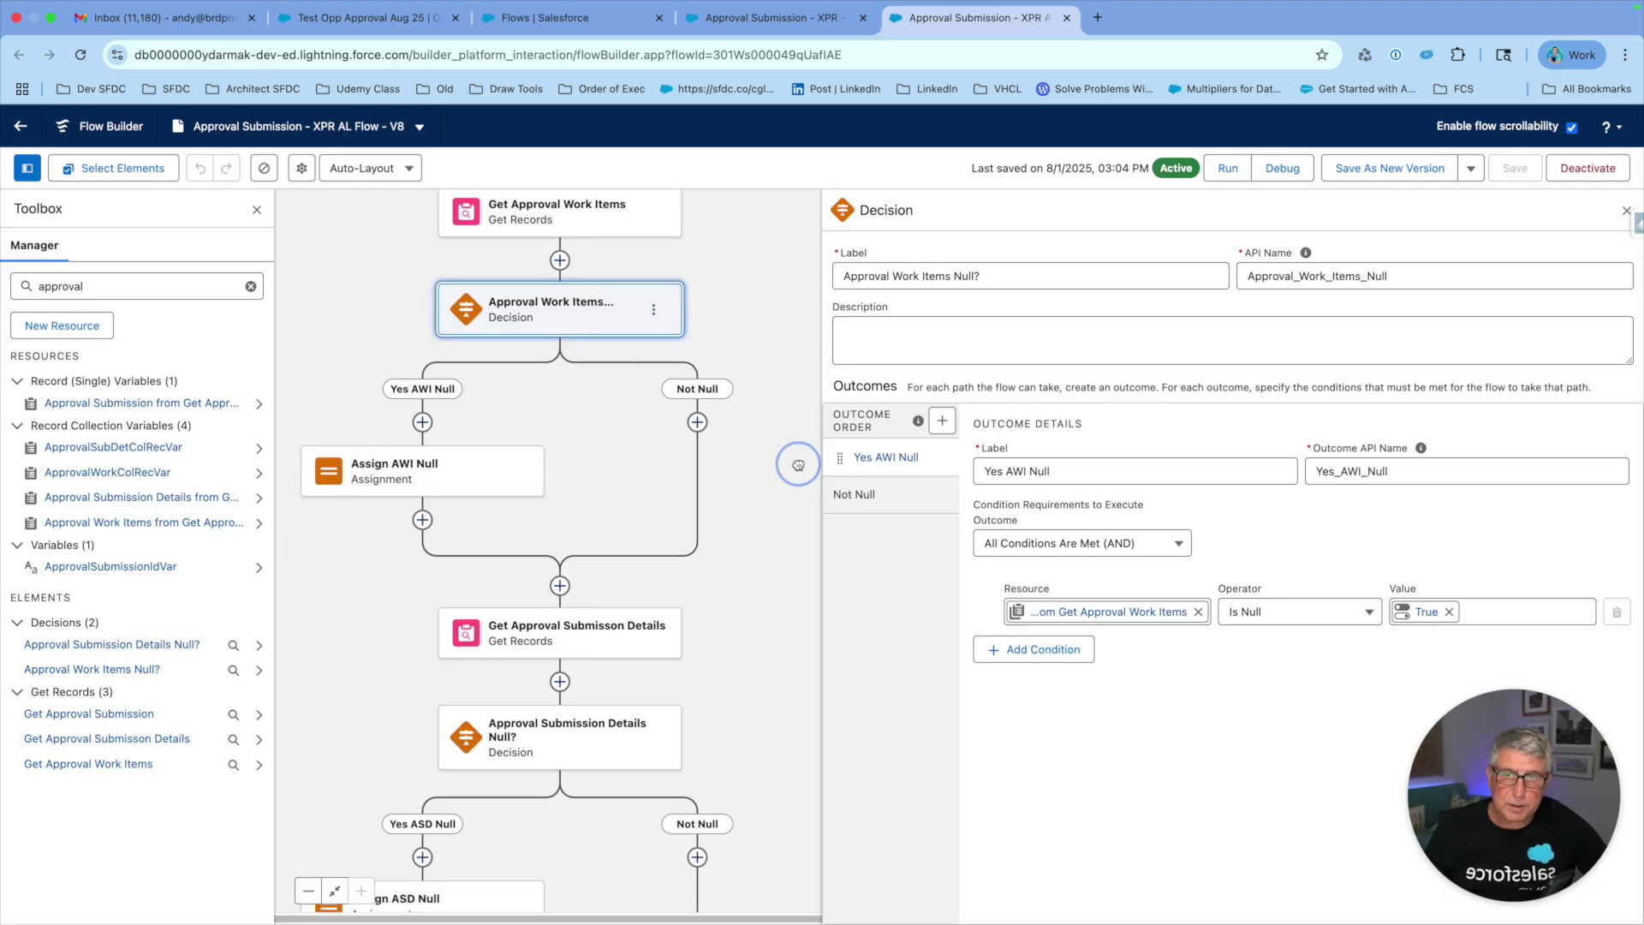
pyautogui.click(422, 471)
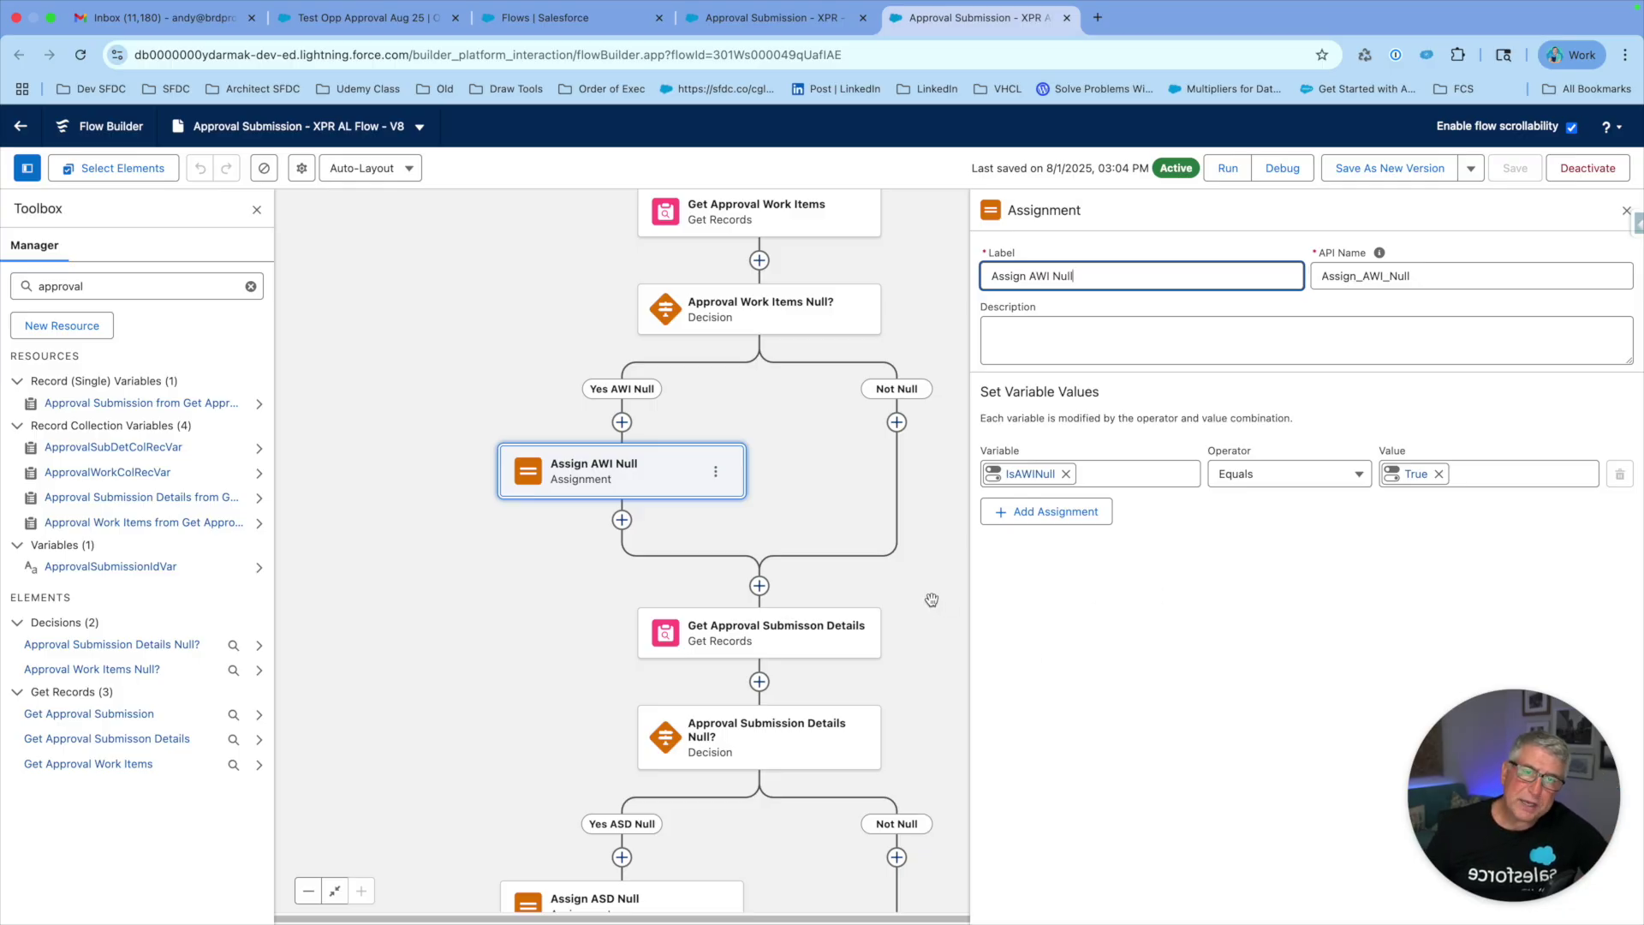
# Review Get Approval Submisson Details, the ASD Null decision, Assign ASD Null, and the Assign Output assignment.
pyautogui.moveTo(923, 697); pyautogui.dragTo(891, 469)
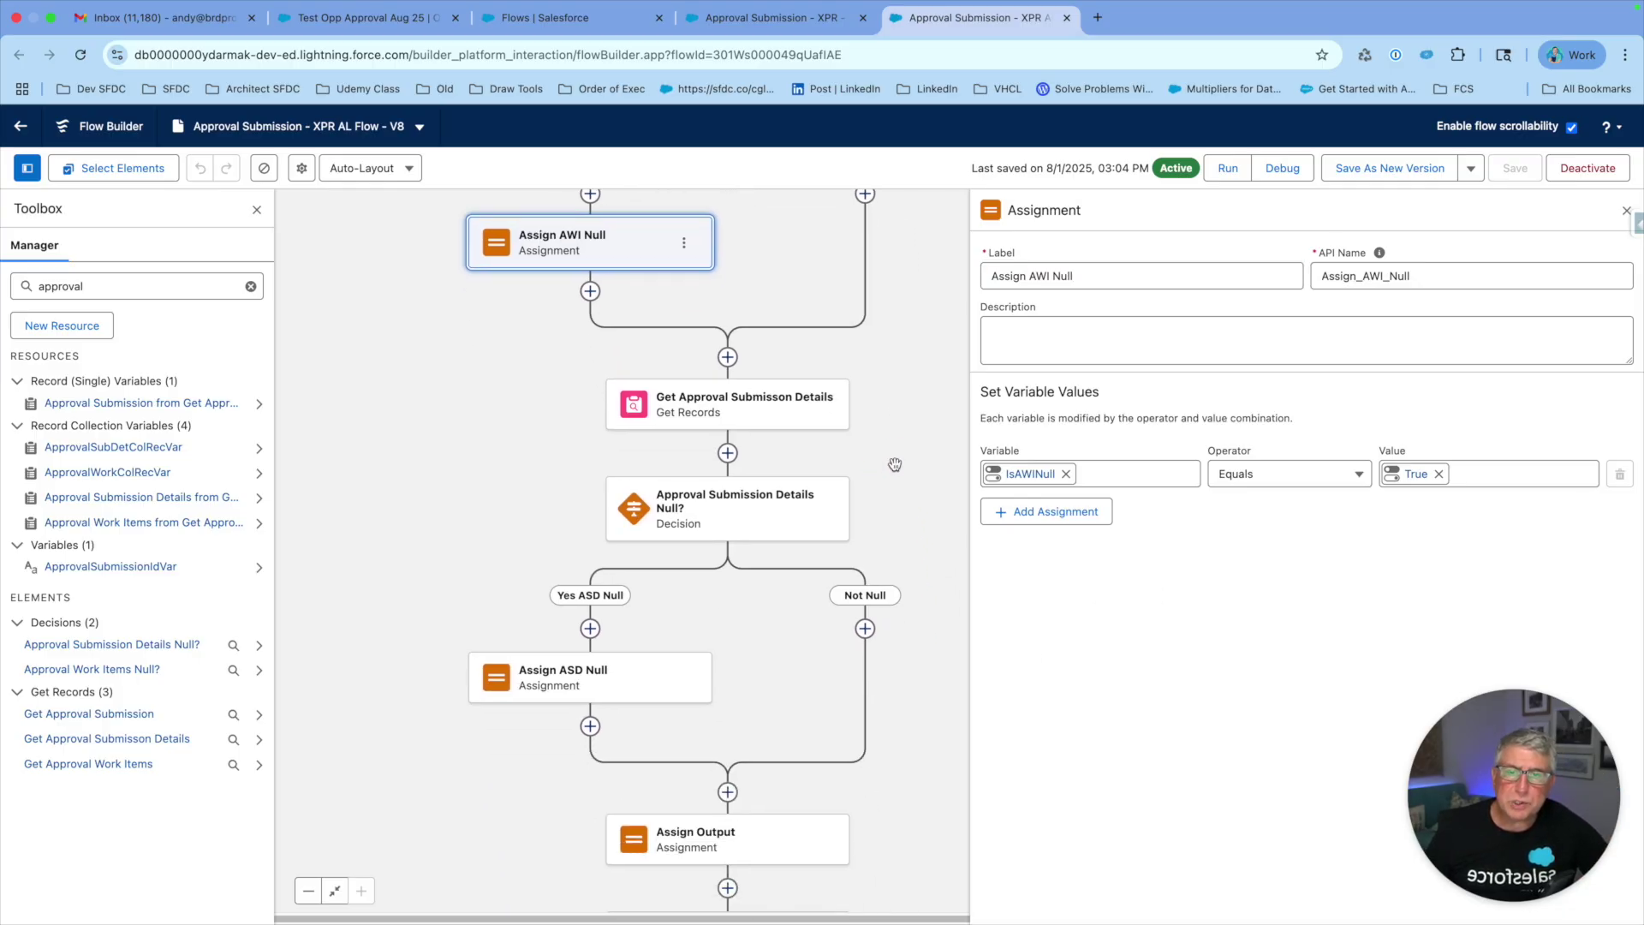
pyautogui.click(766, 412)
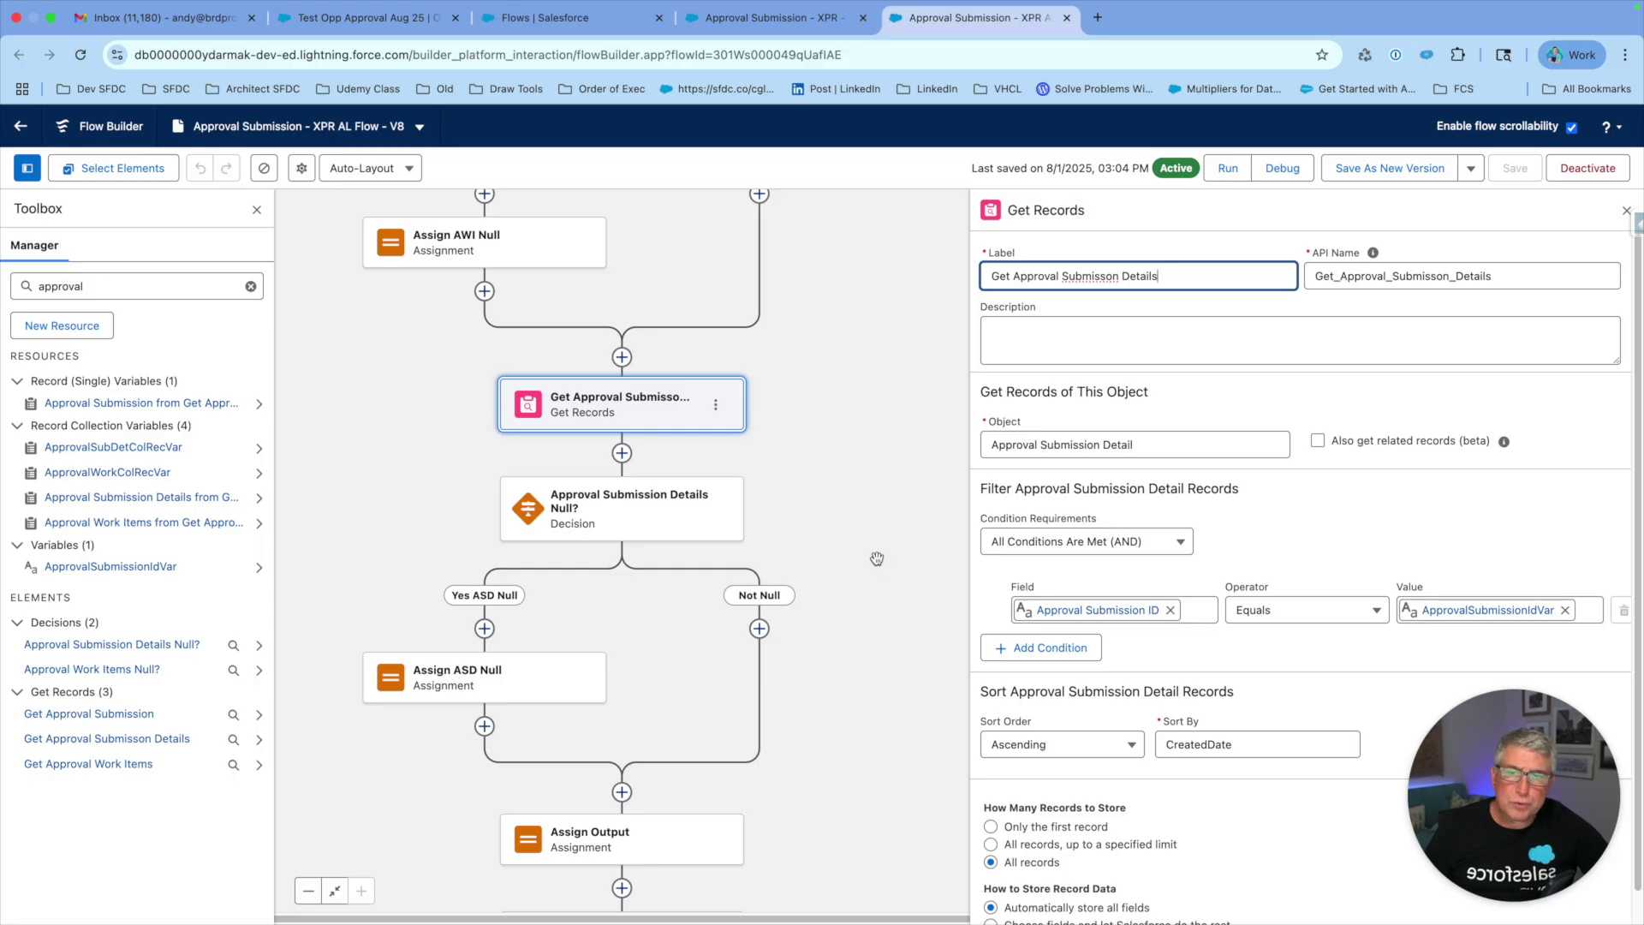
pyautogui.click(641, 525)
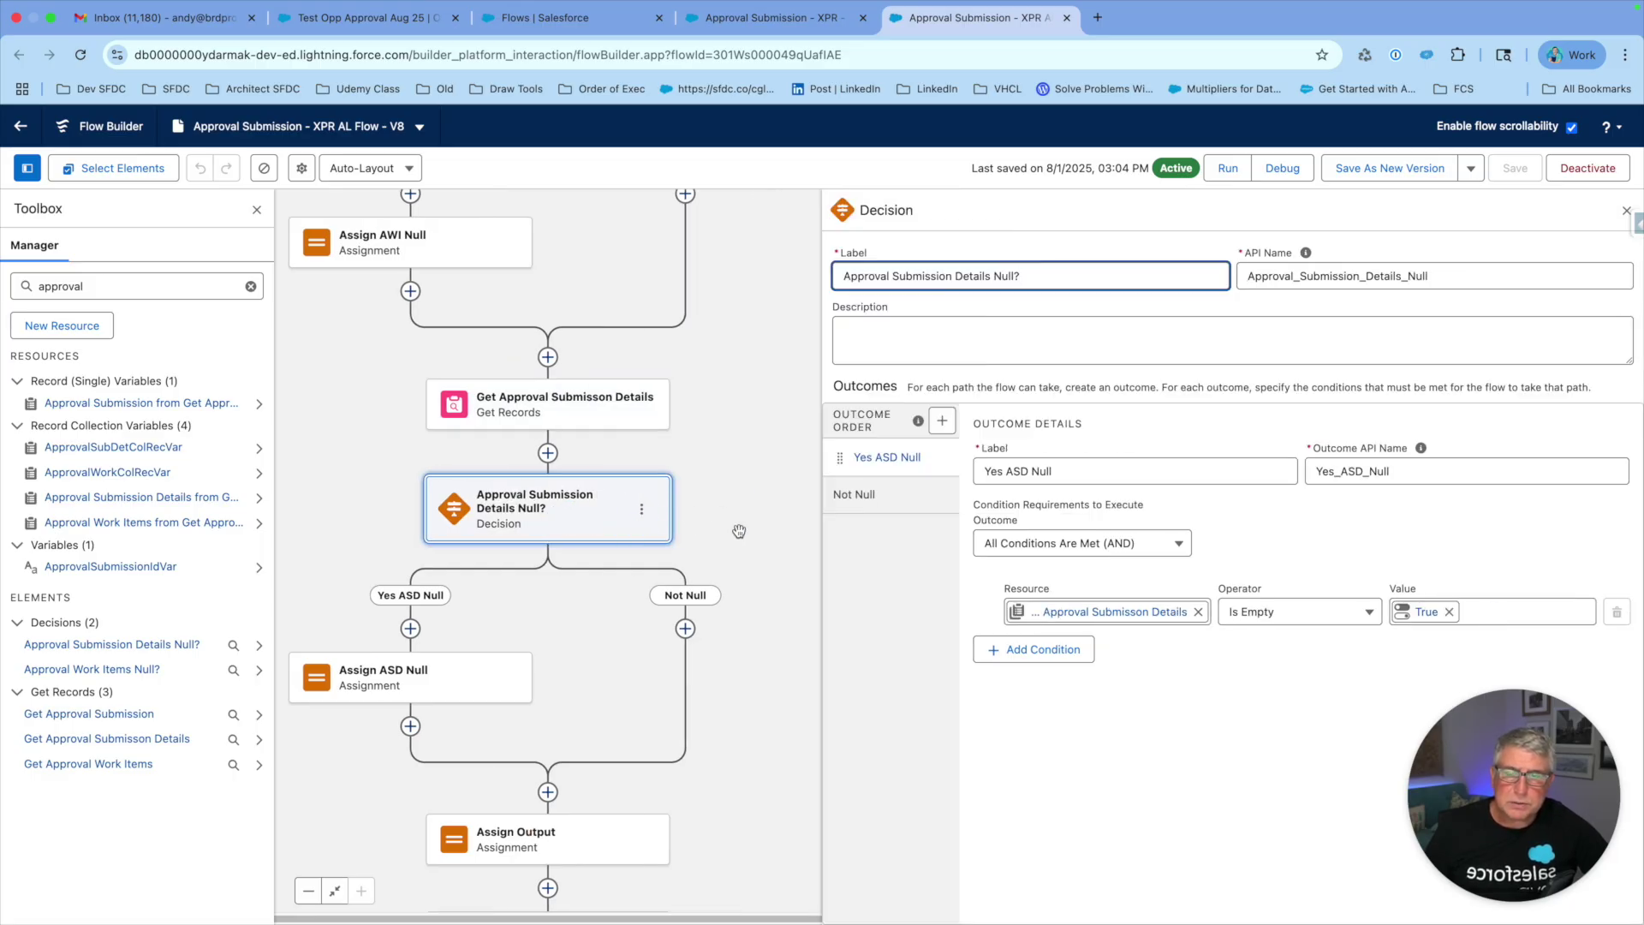
pyautogui.scroll(-3, 758, 599)
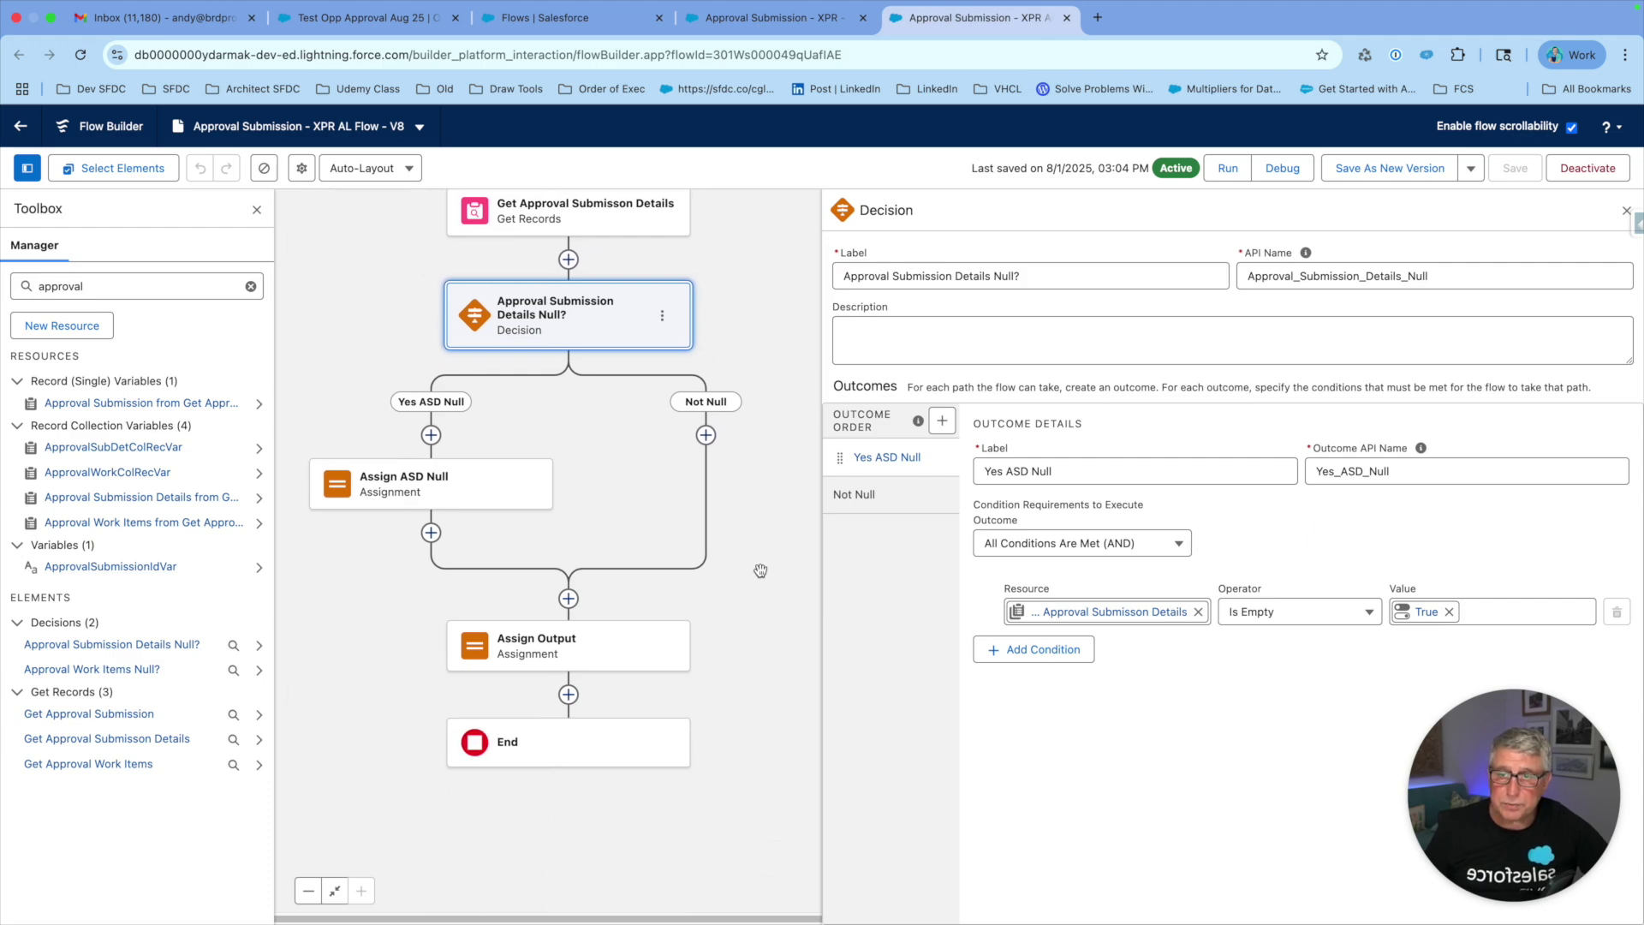
pyautogui.click(478, 503)
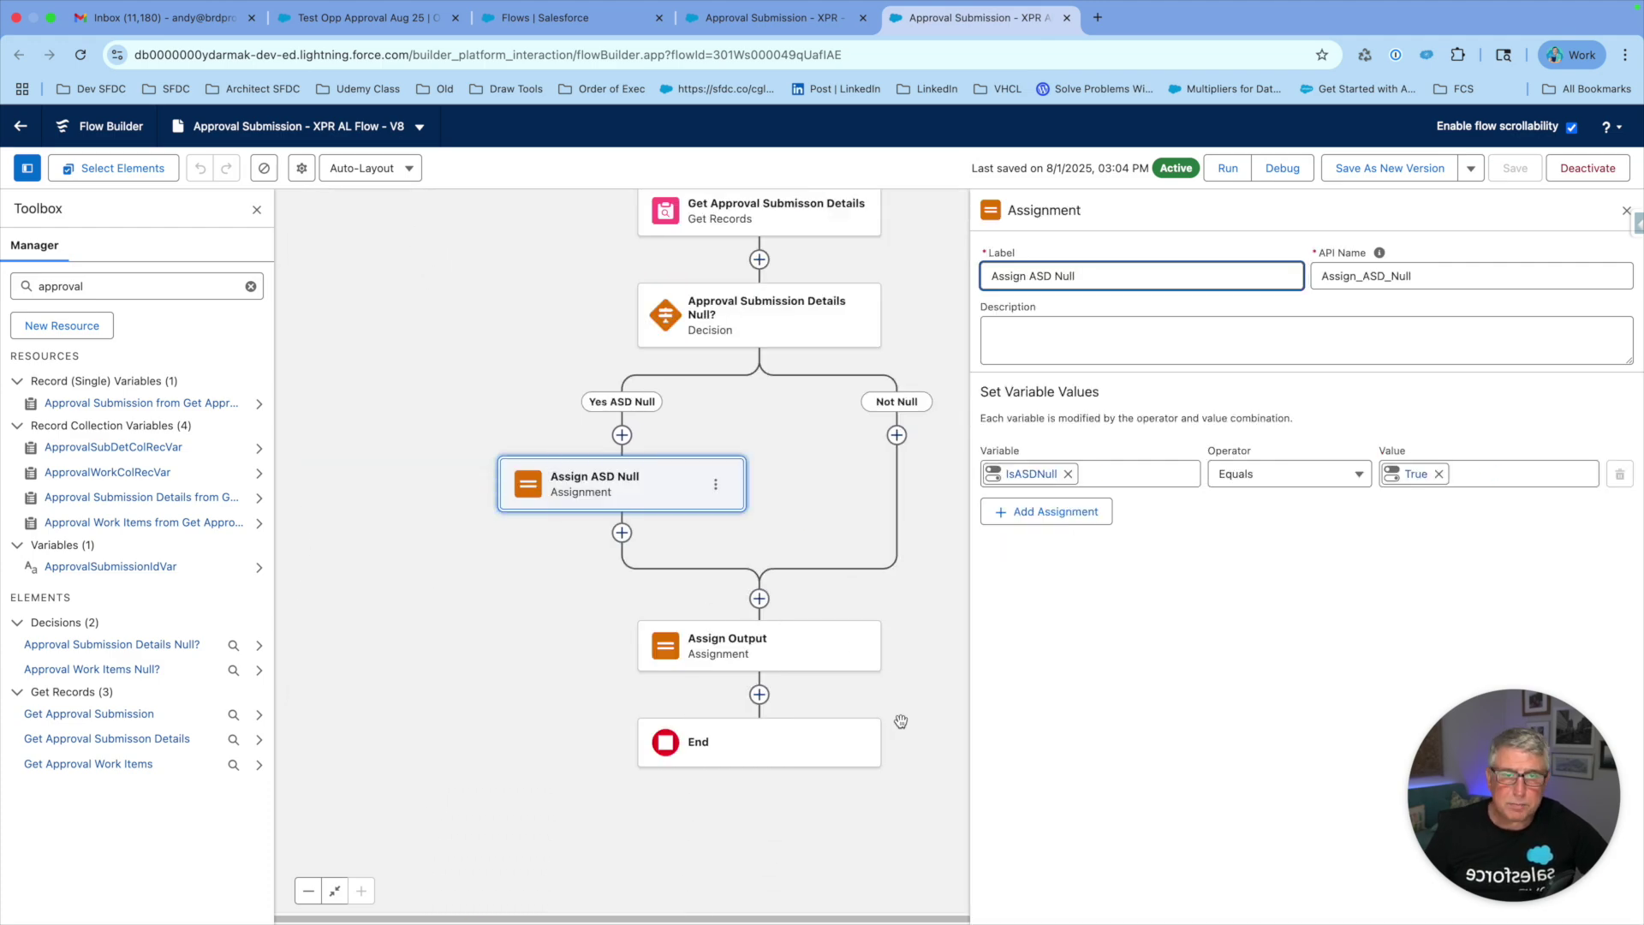
pyautogui.moveTo(909, 749); pyautogui.dragTo(853, 530)
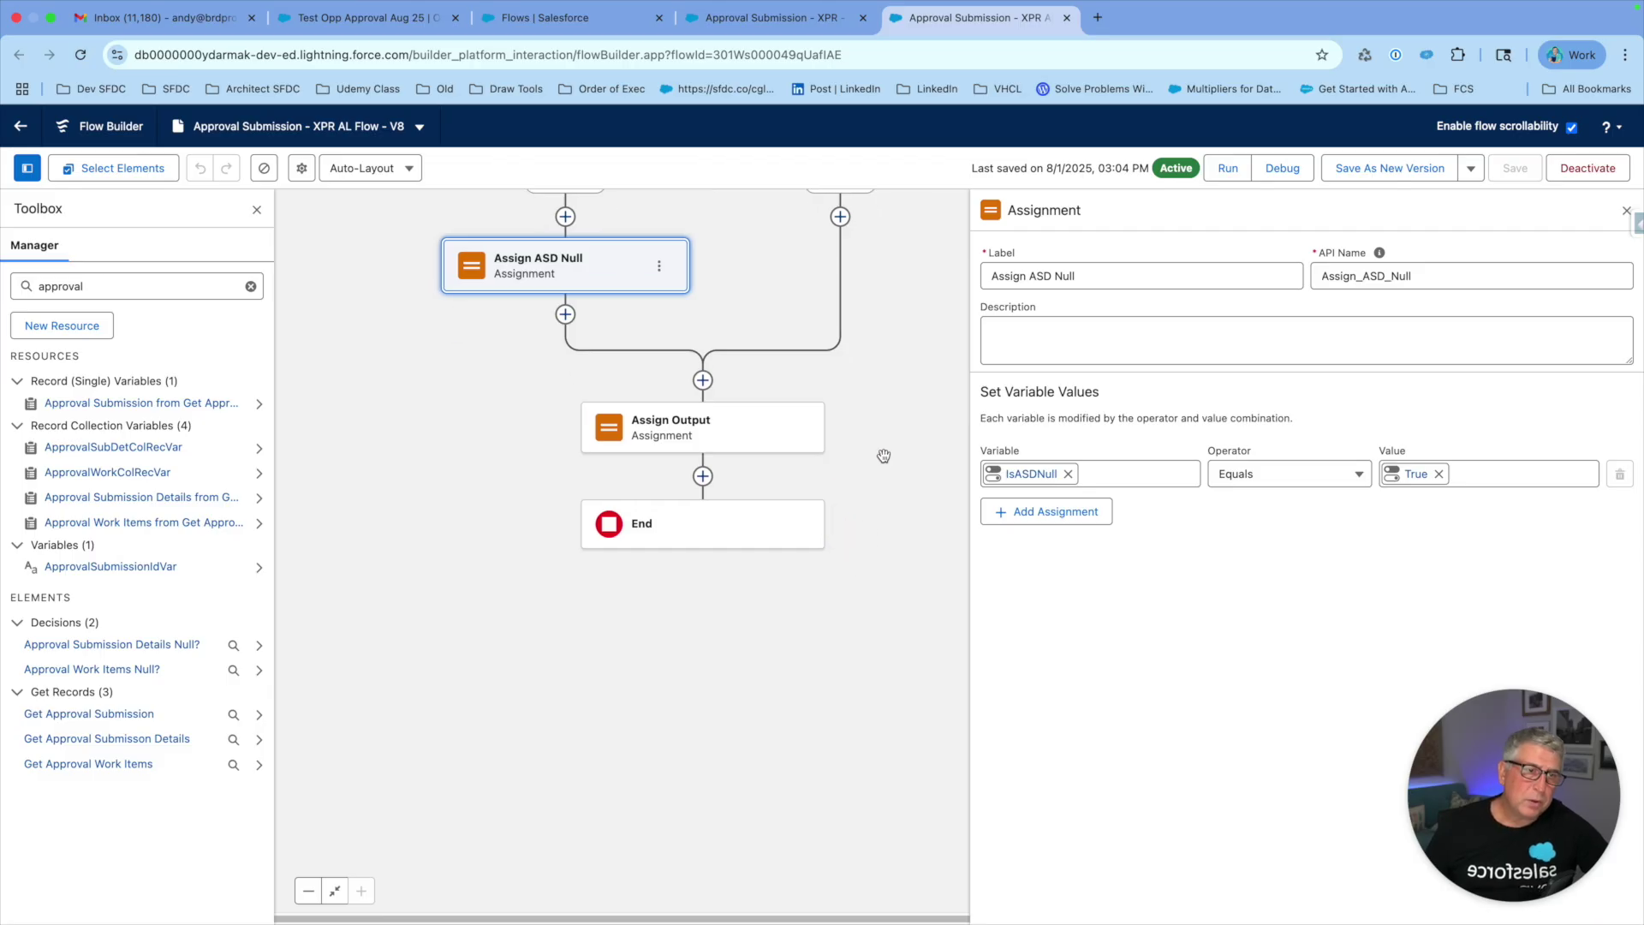
pyautogui.click(718, 438)
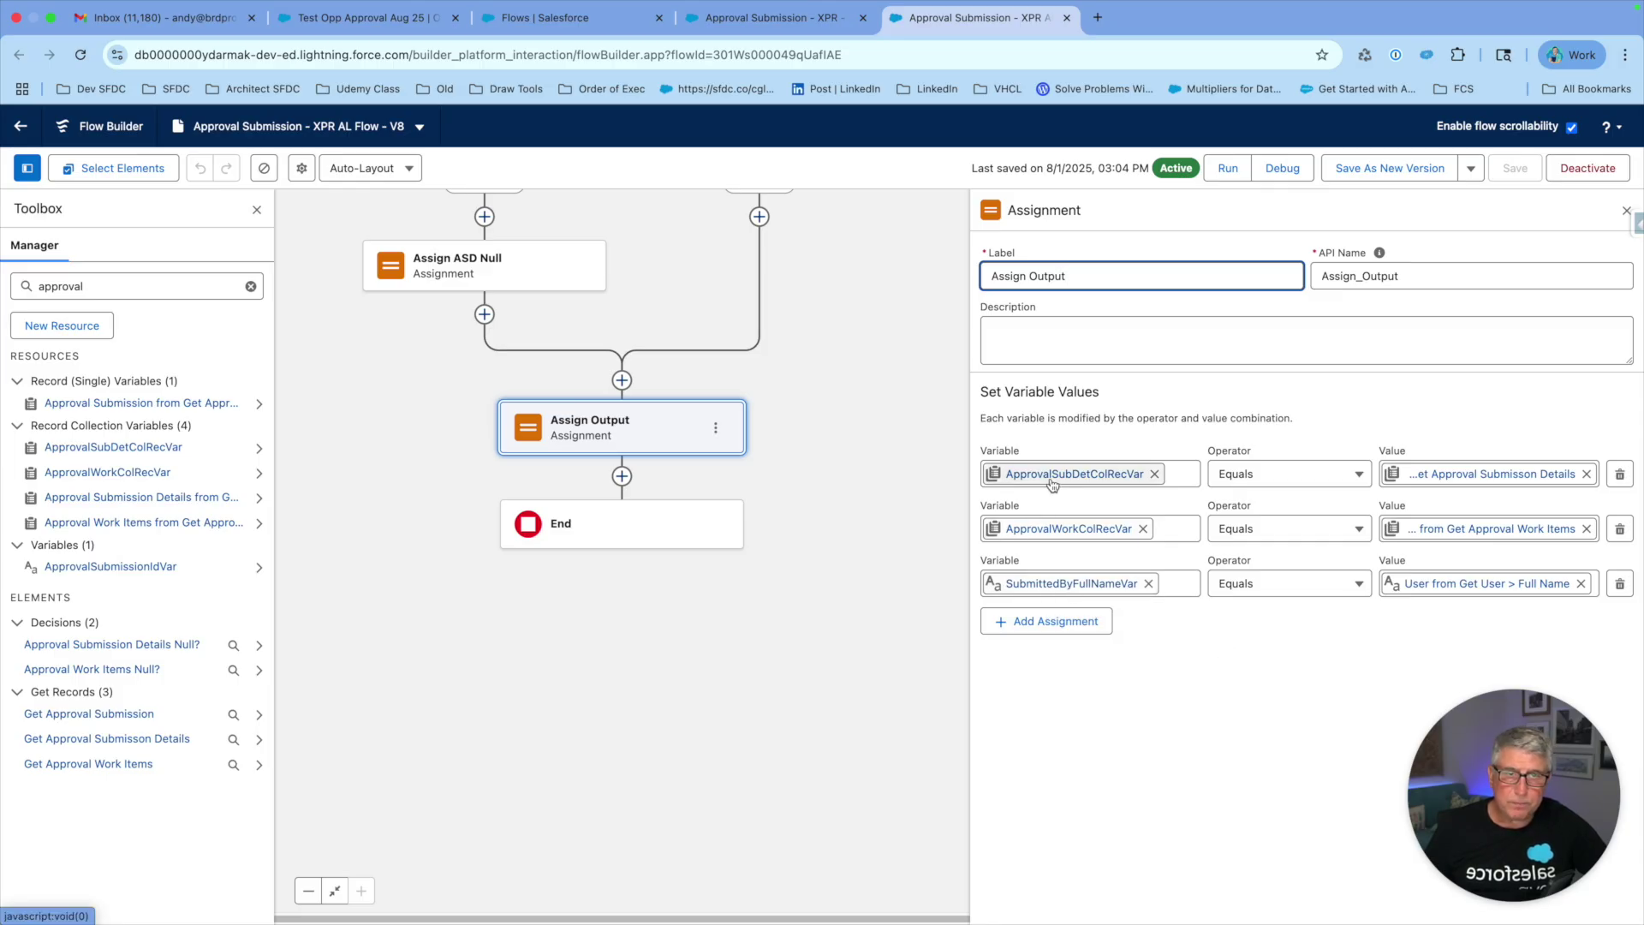
# Search resources for 'submi' and check SubmittedByFullNameVar is a Text variable available for output.
pyautogui.click(64, 290)
pyautogui.moveTo(86, 288); pyautogui.dragTo(30, 288)
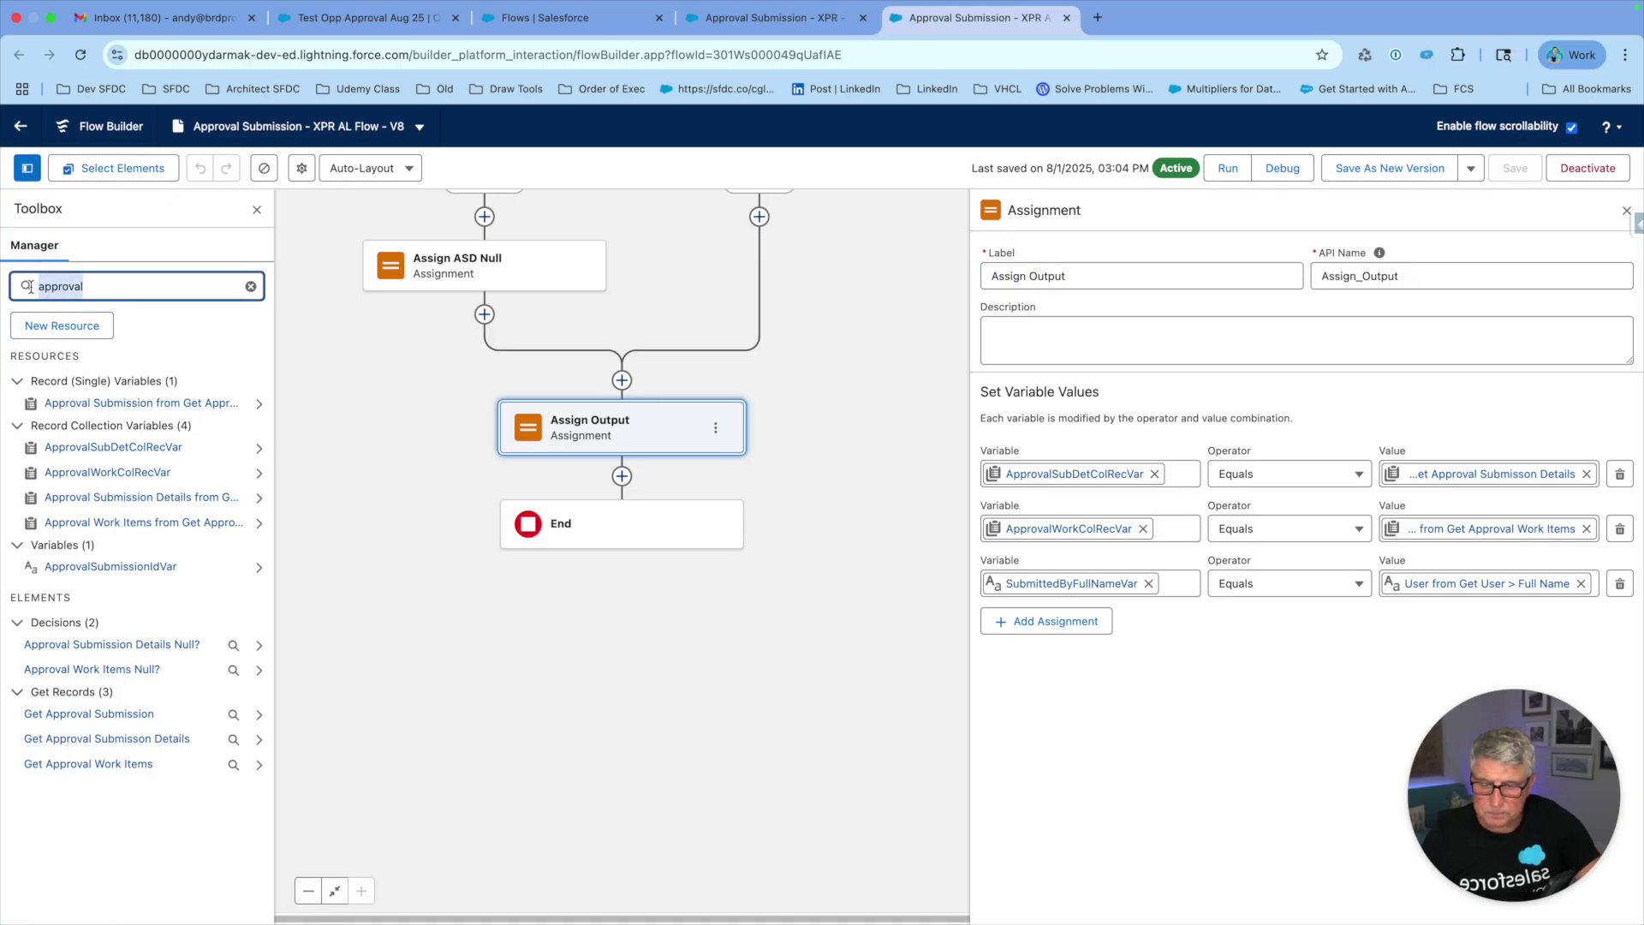
pyautogui.write('submi')
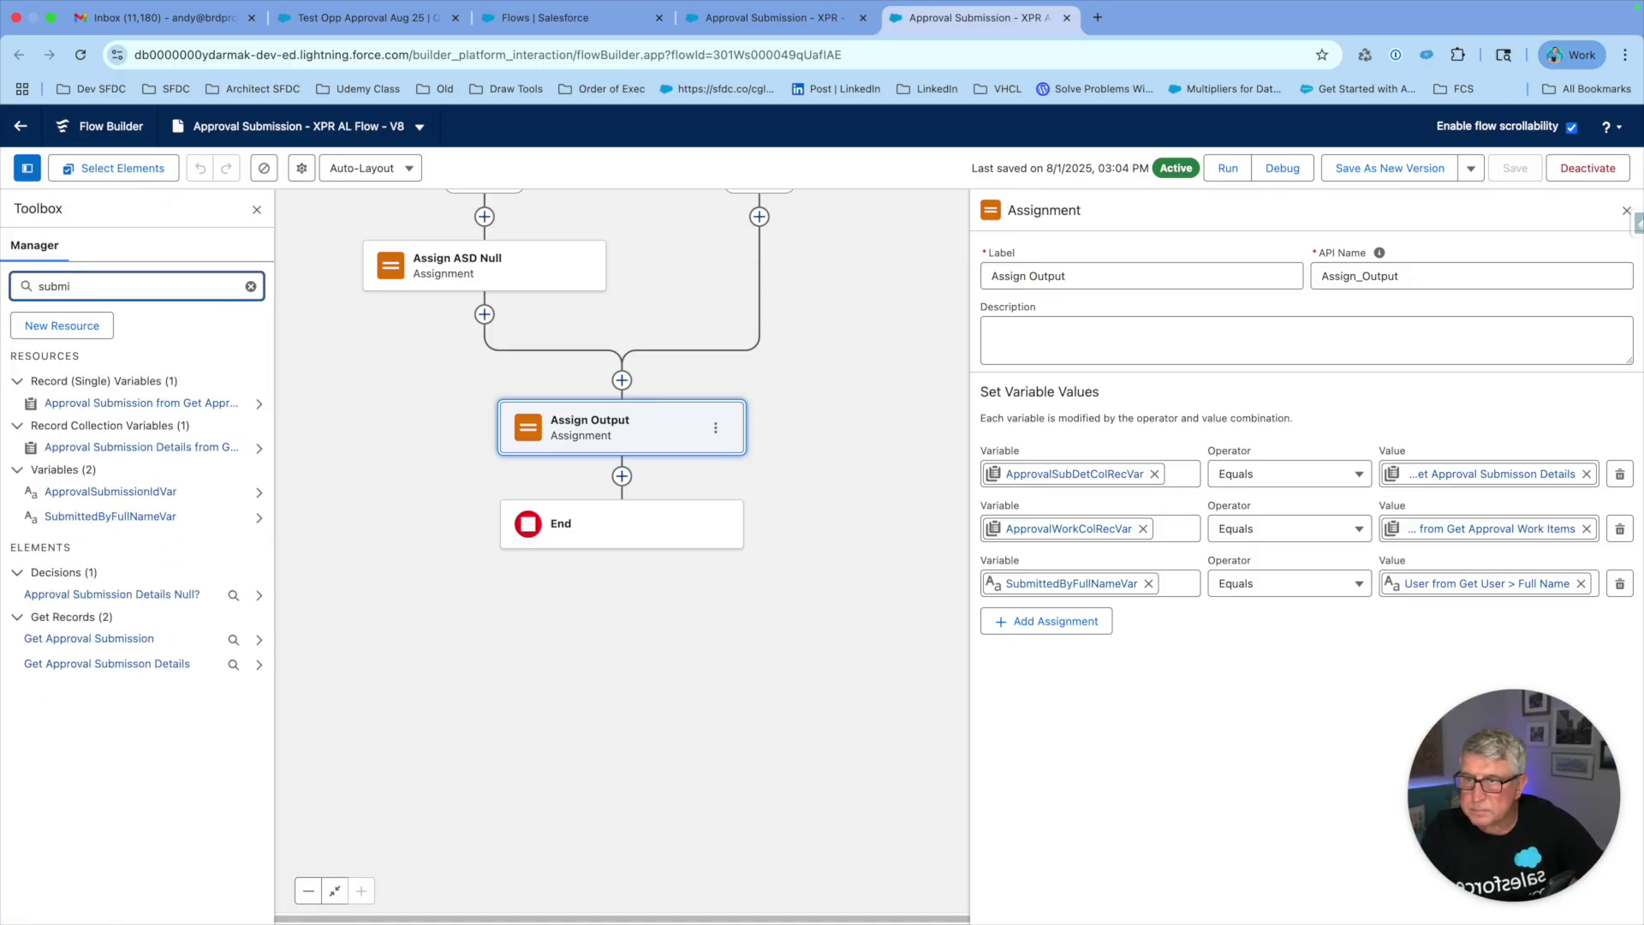
pyautogui.click(258, 517)
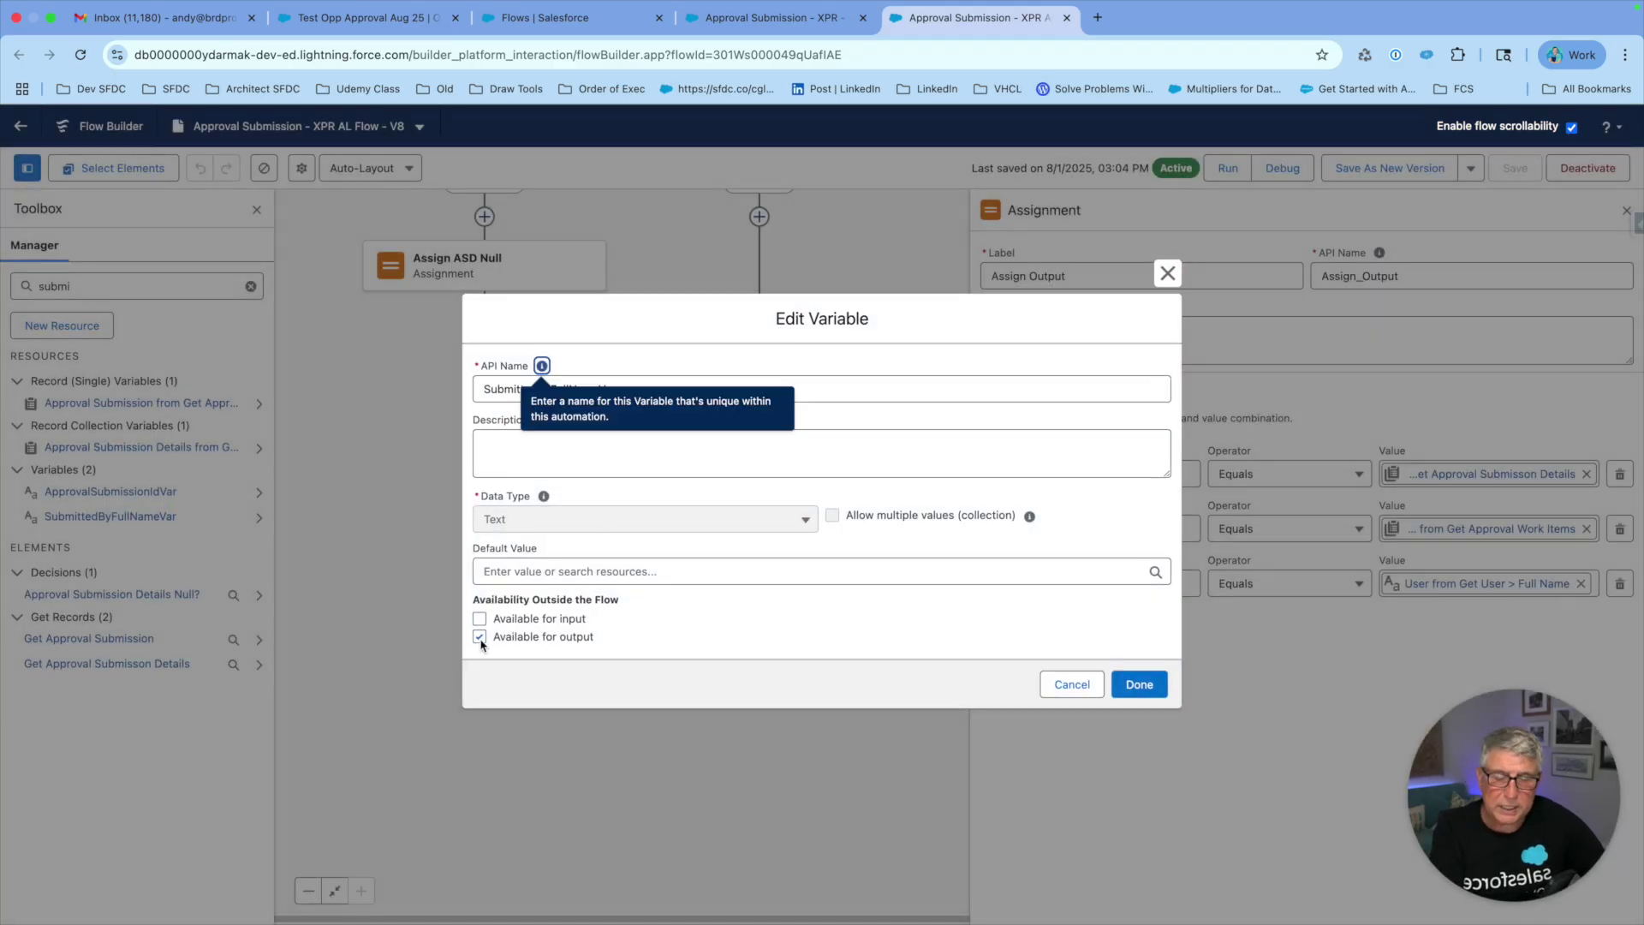
pyautogui.click(1137, 685)
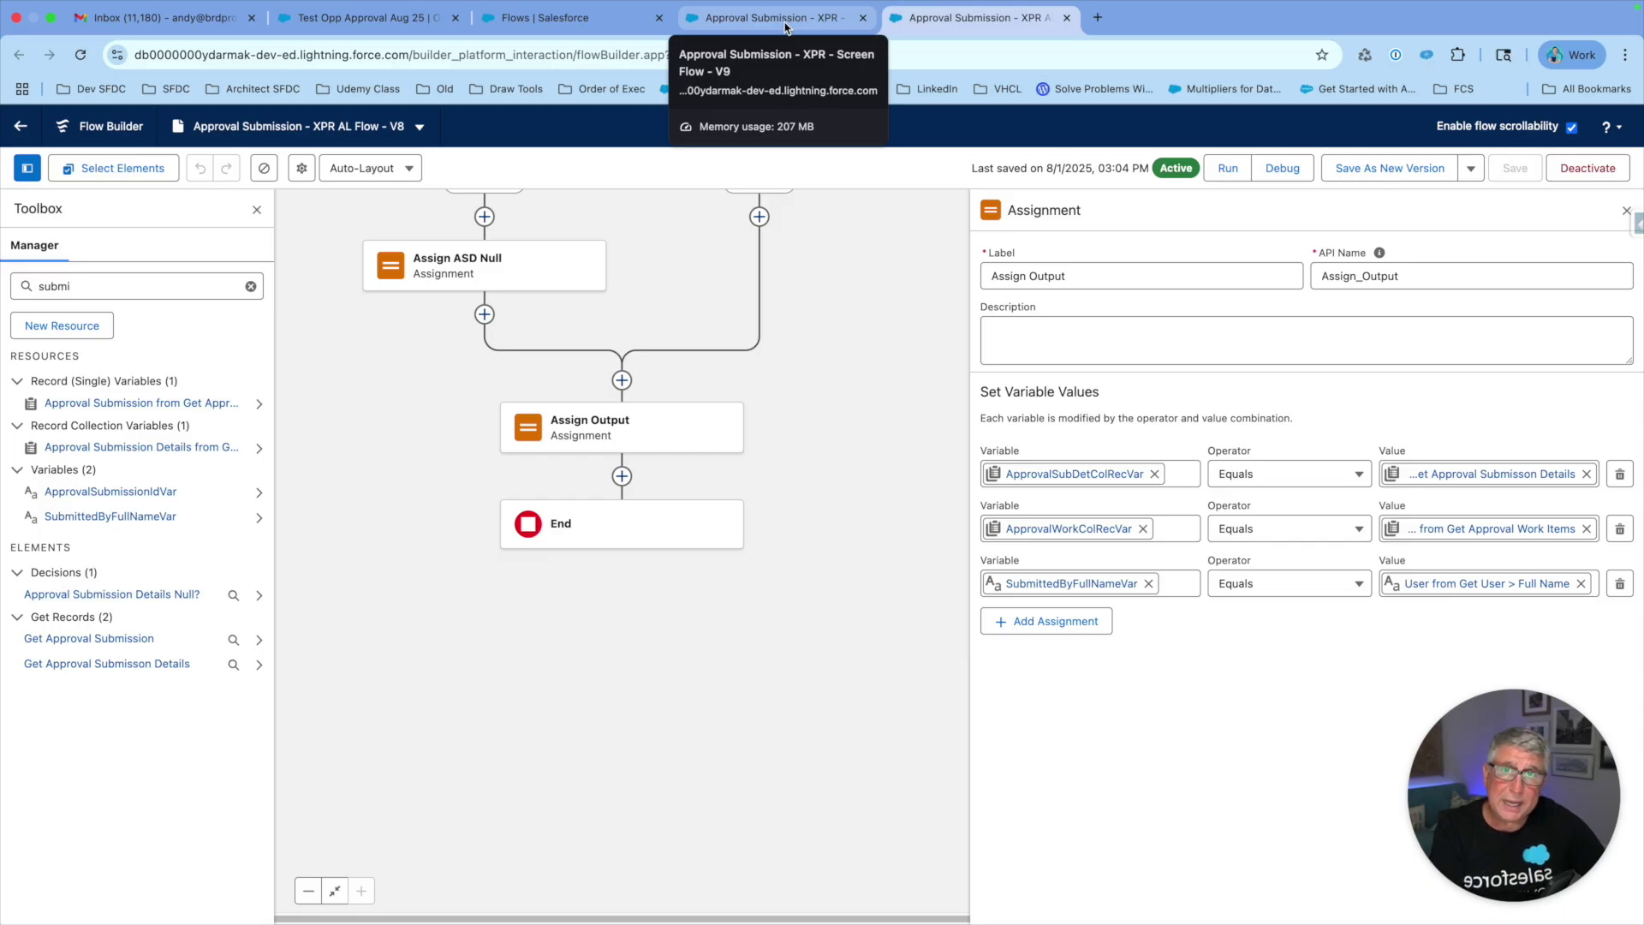
# Return to the Approval Submission - XPR Screen Flow tab and review the Get Related Screen Action options.
pyautogui.click(785, 26)
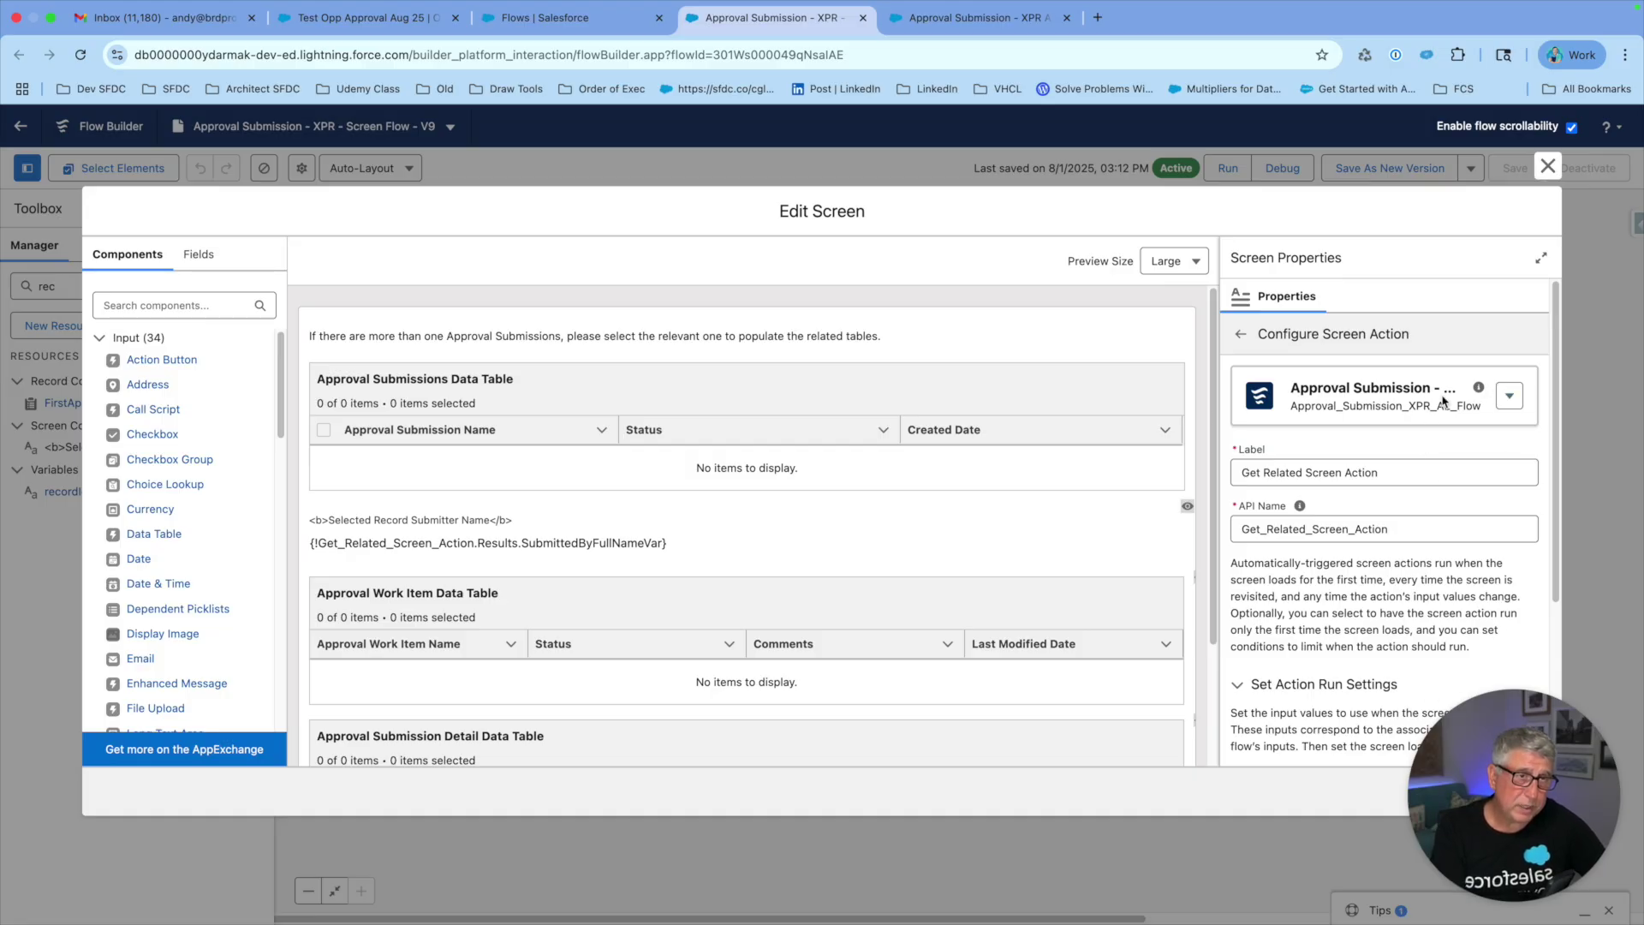
pyautogui.click(1509, 397)
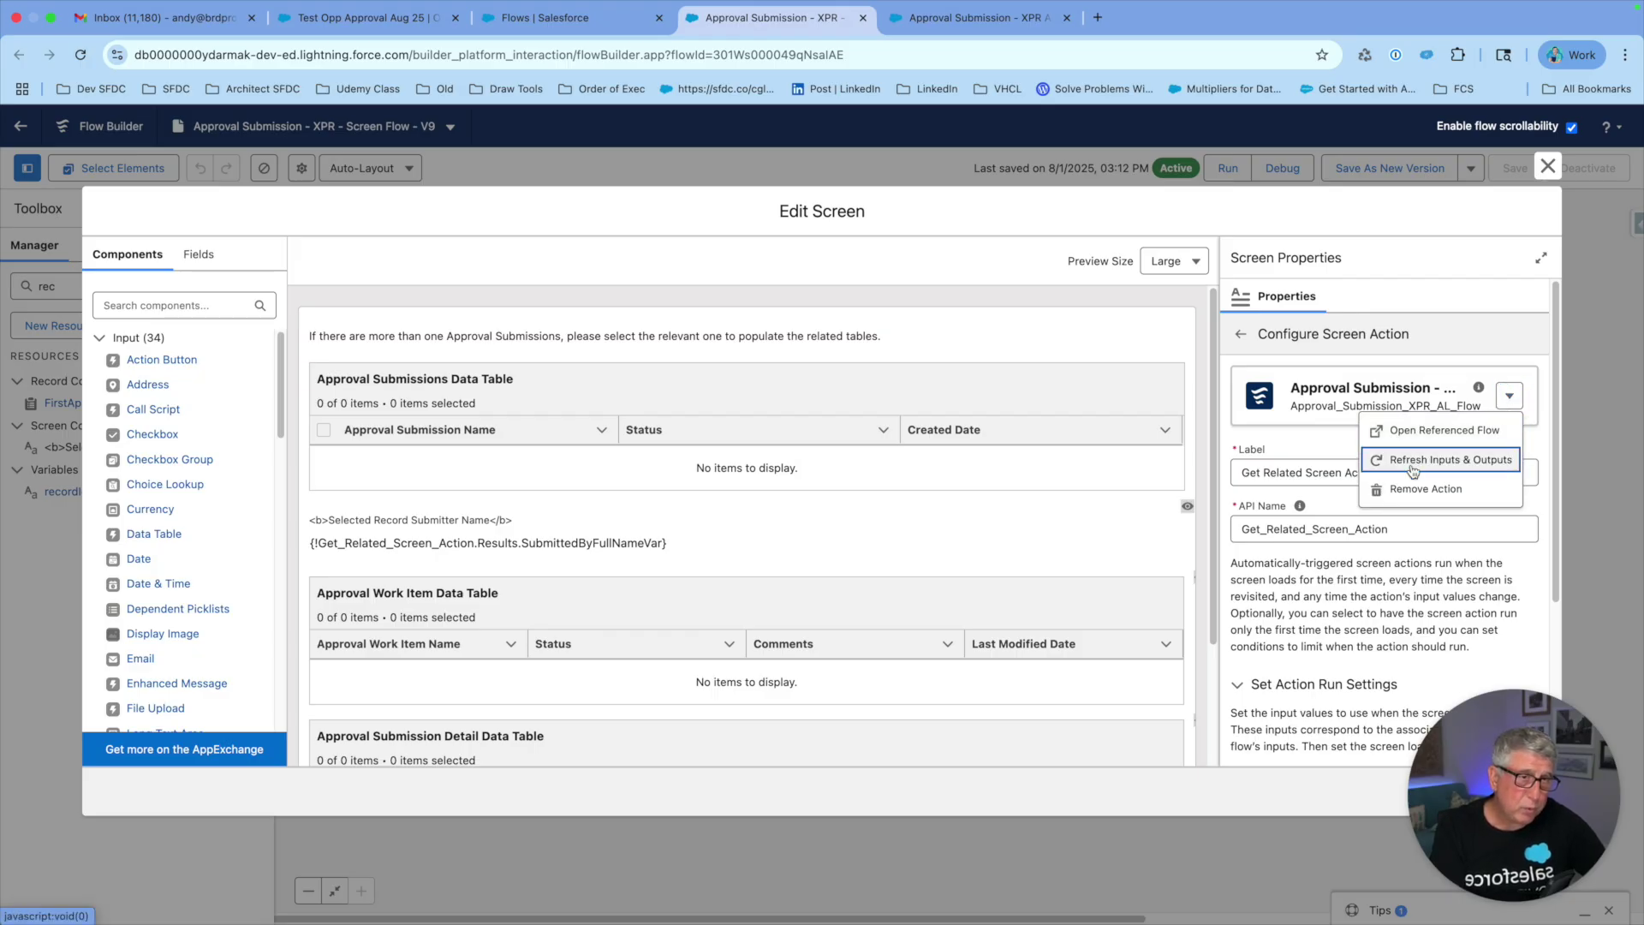
pyautogui.click(1455, 351)
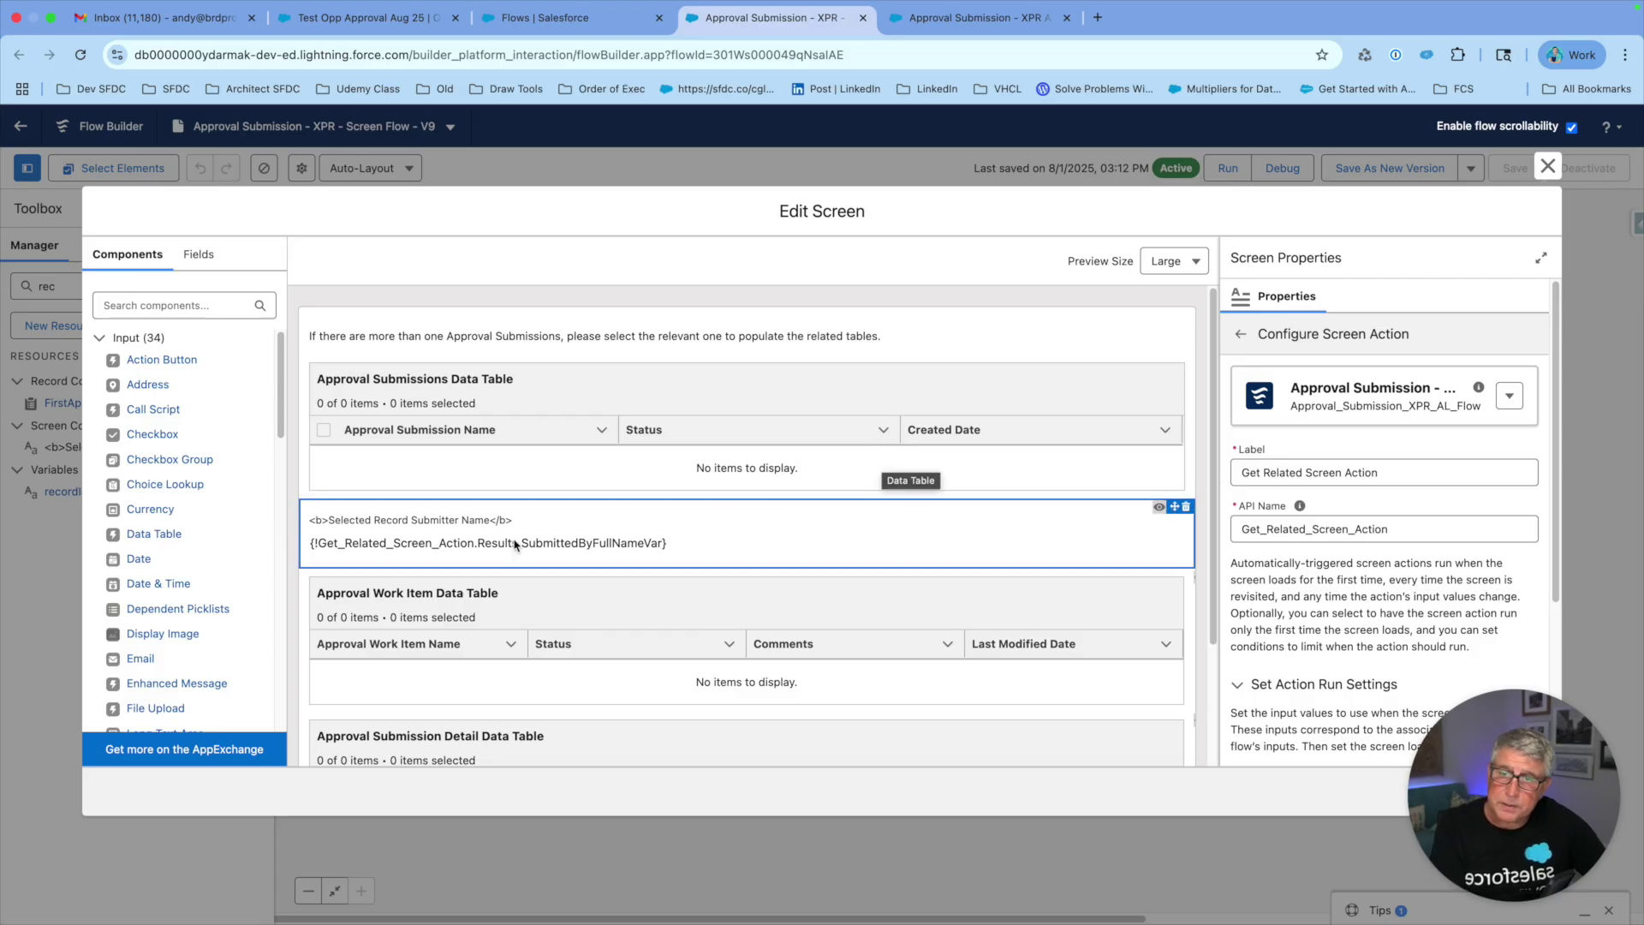
# Inspect the submitter name Text component's Default Value expression showing SubmittedByFullNameVar.
pyautogui.click(340, 554)
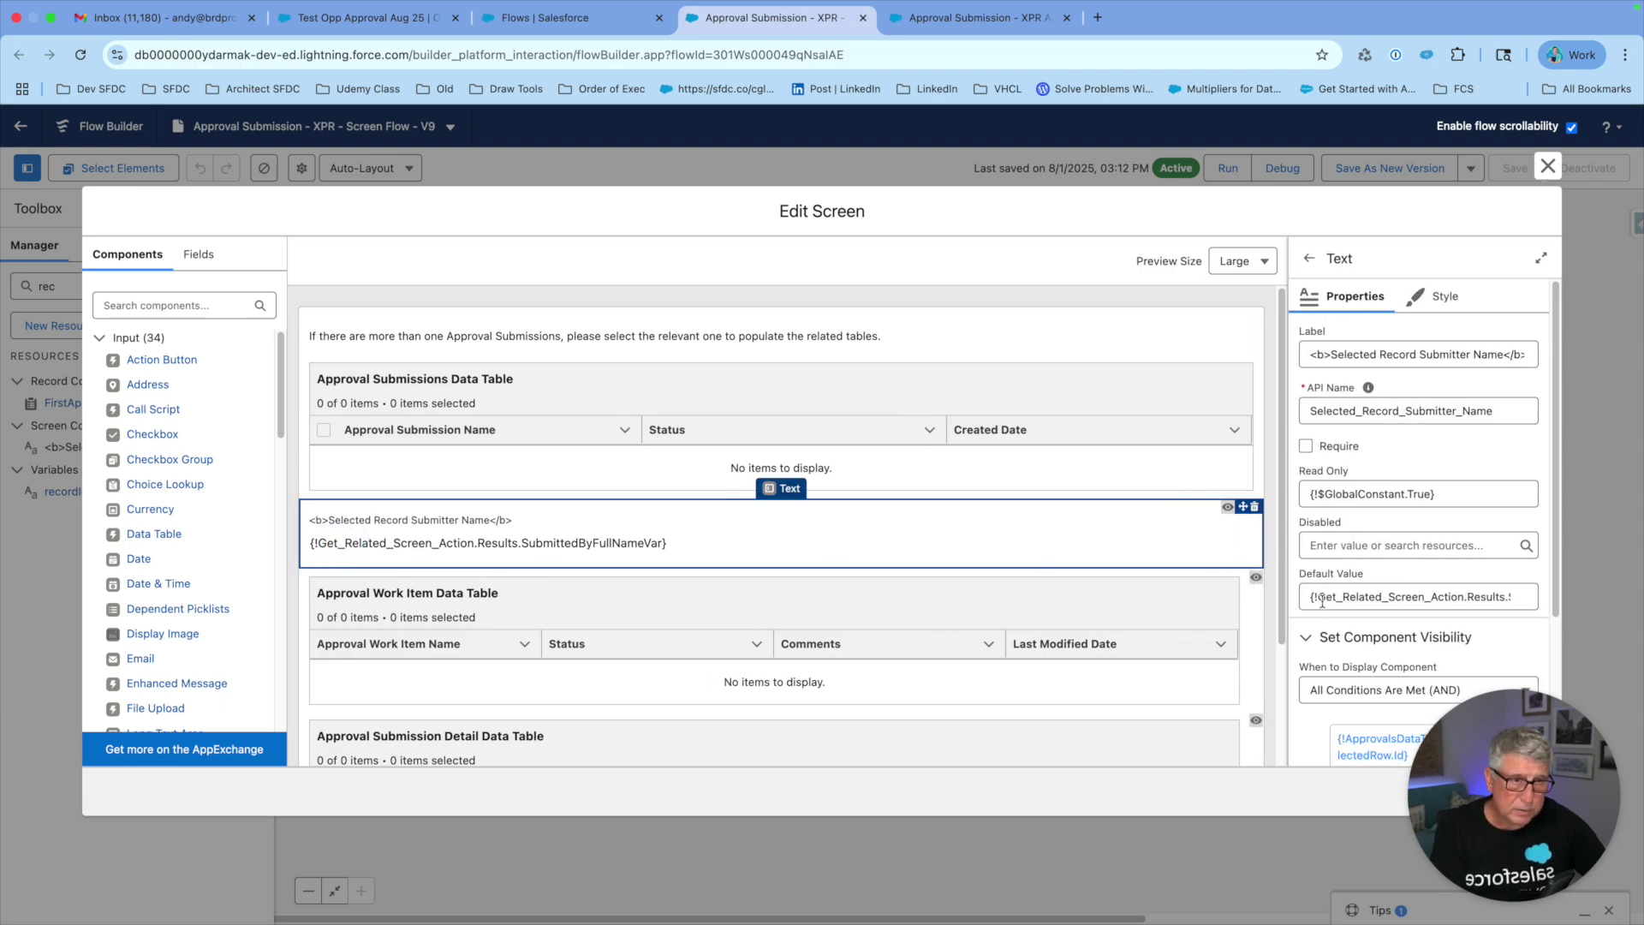
pyautogui.click(1466, 599)
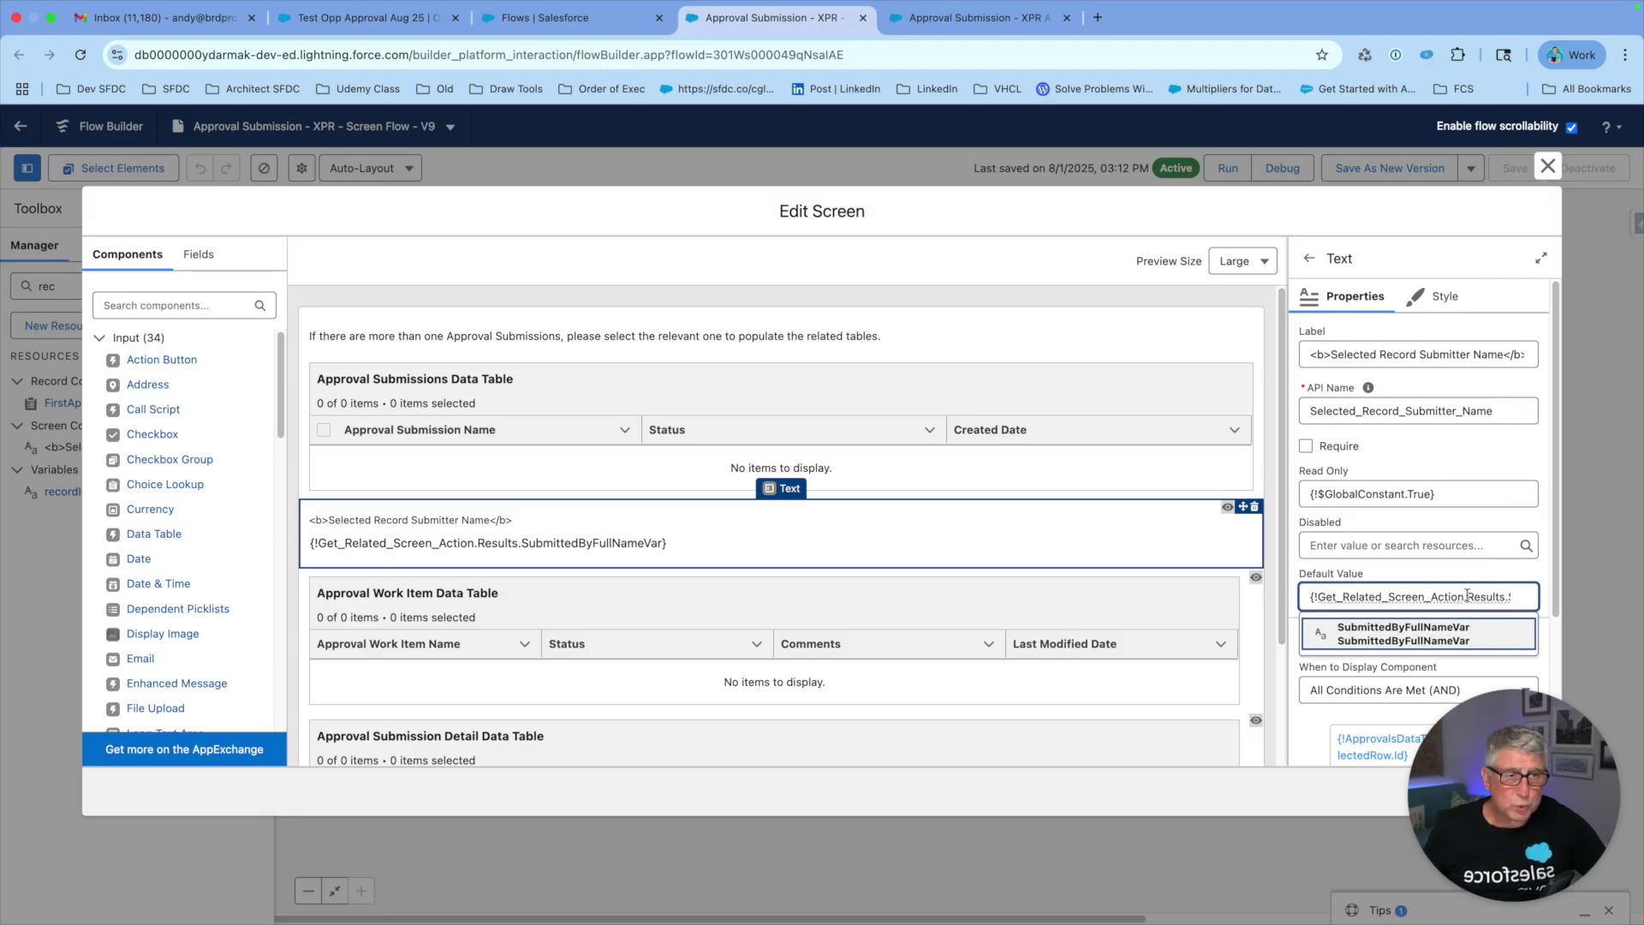
pyautogui.moveTo(1466, 596); pyautogui.dragTo(1533, 597)
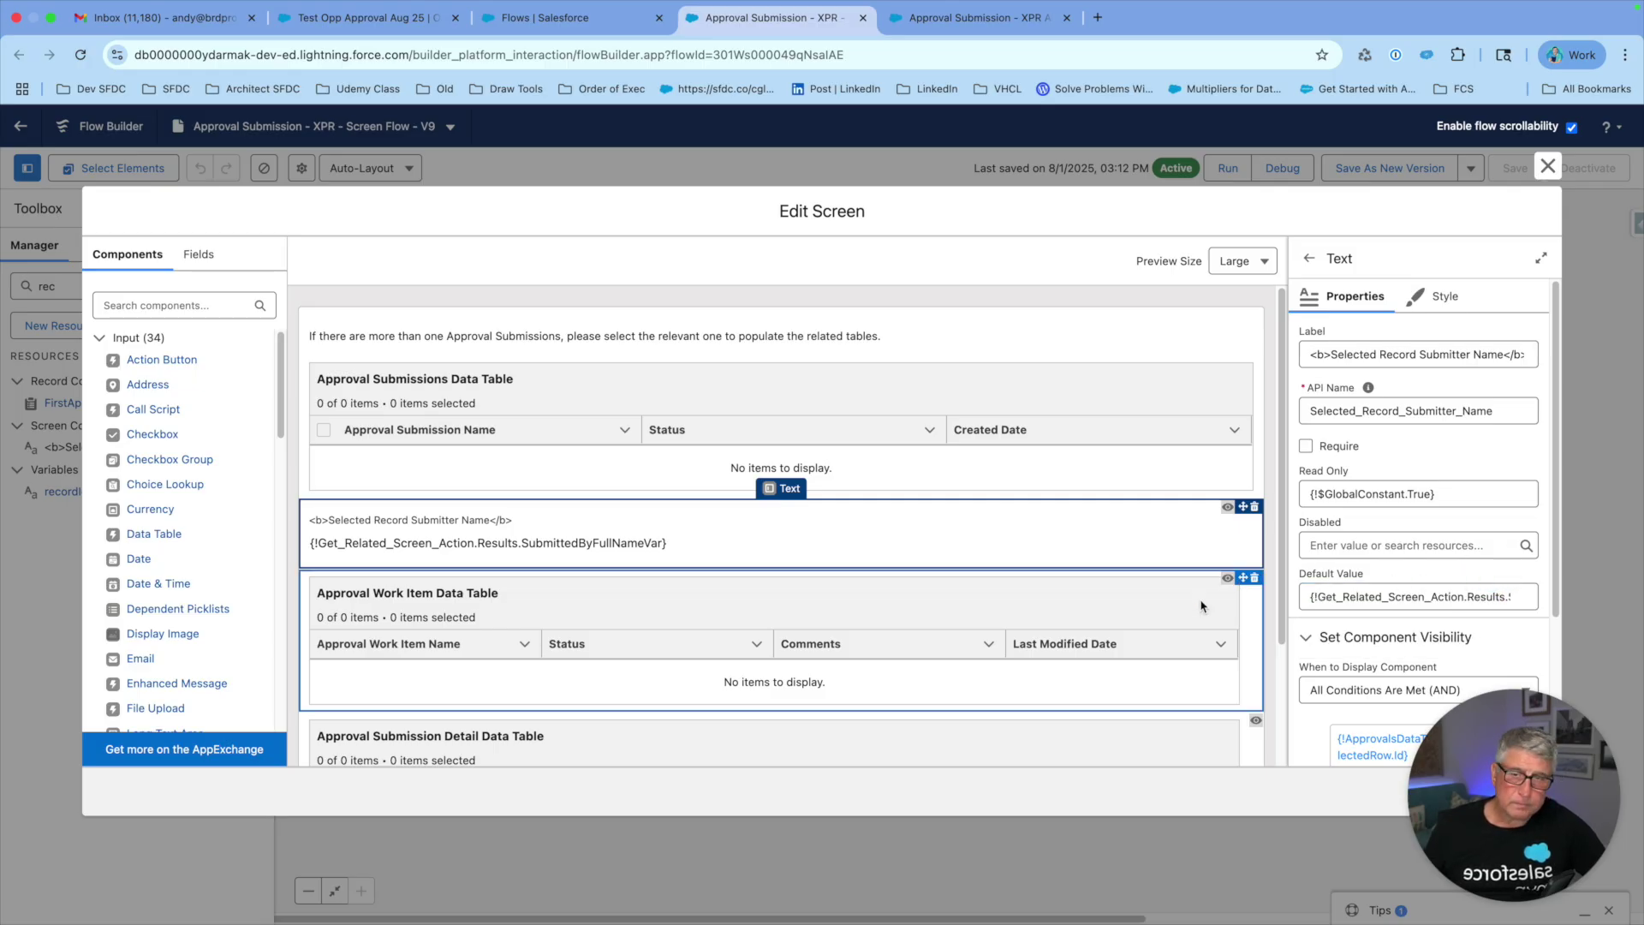
# Check the Approval Work Item Data Table's source collection is Get_Related_Screen_Action's ApprovalWorkColRecVar.
pyautogui.click(798, 662)
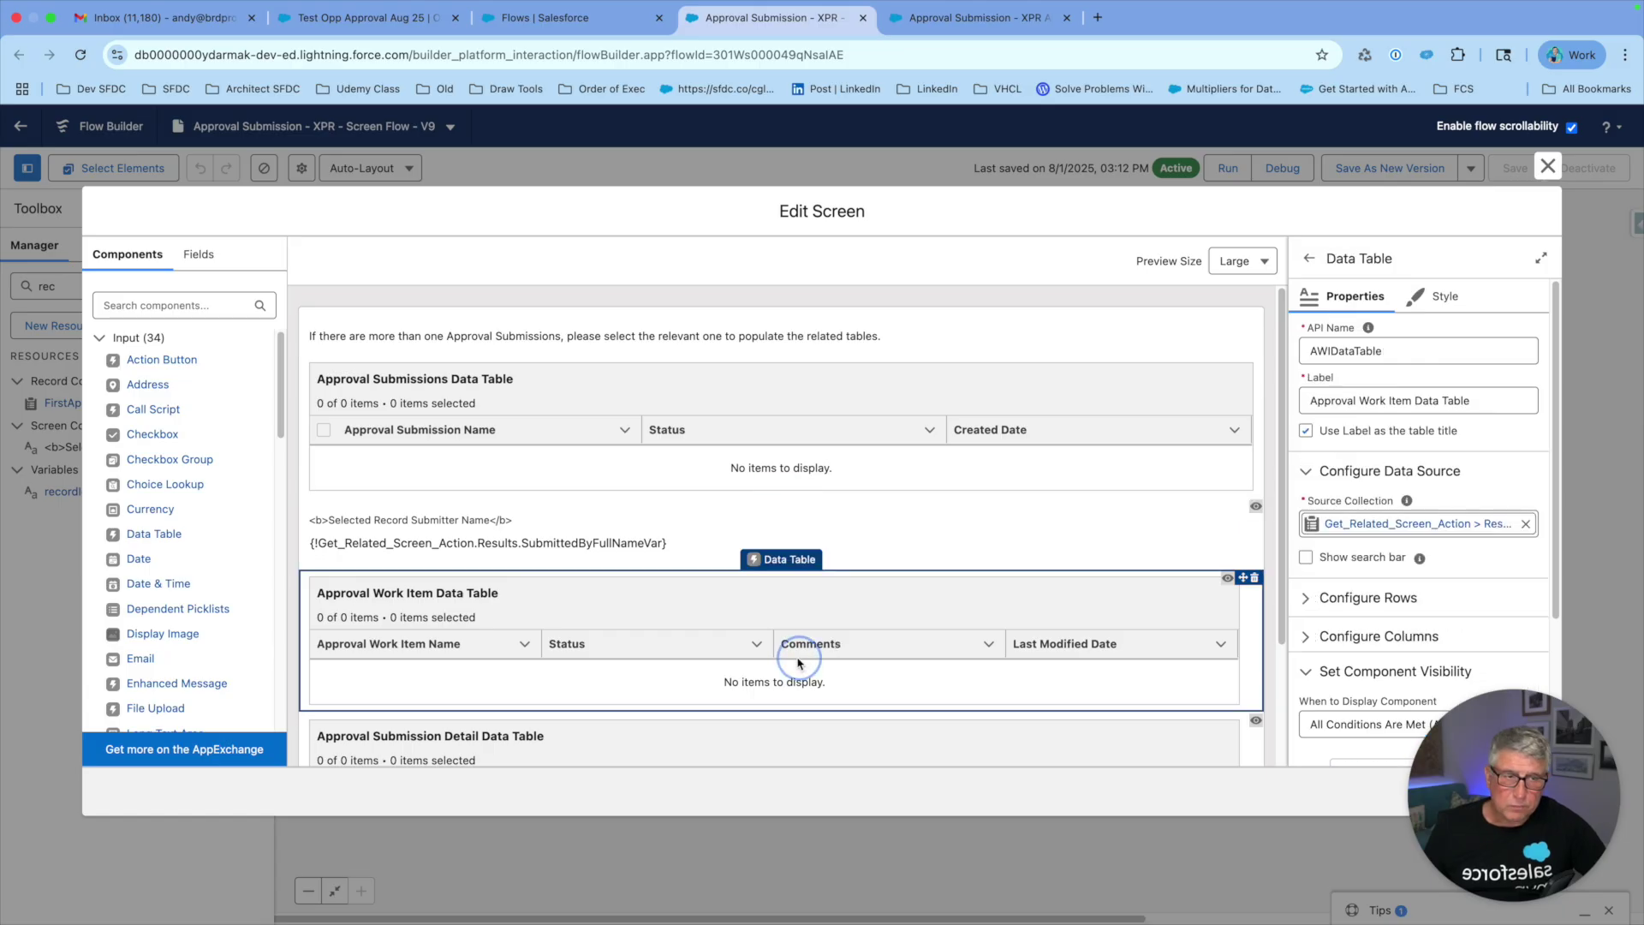
pyautogui.click(1455, 526)
pyautogui.moveTo(1367, 519); pyautogui.dragTo(1510, 523)
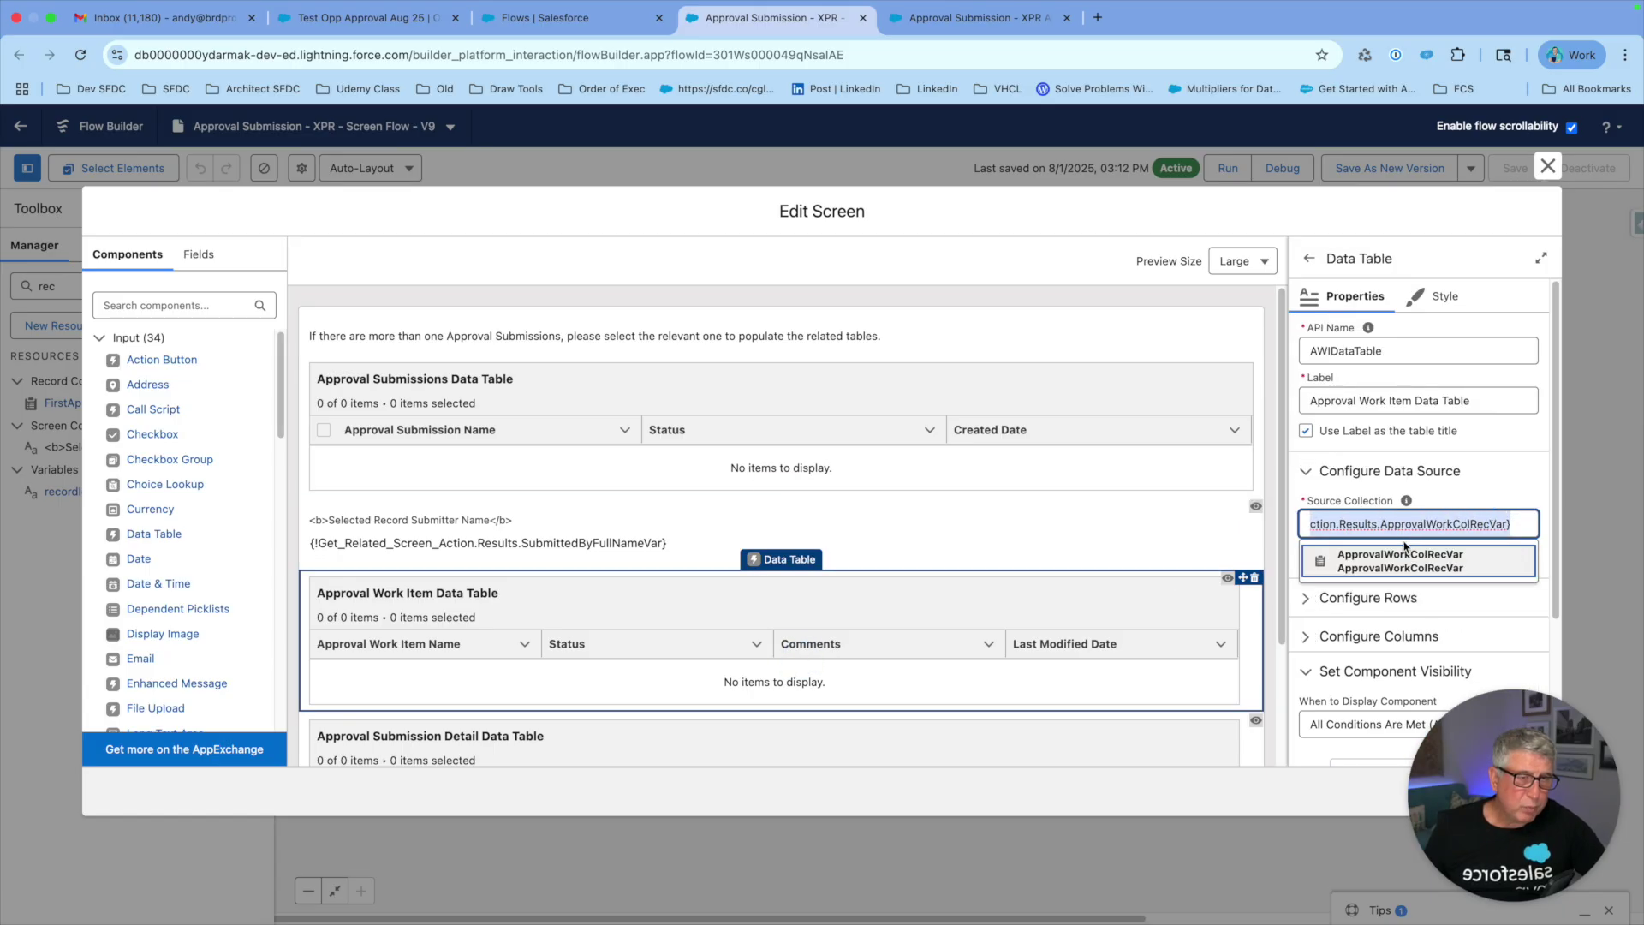
pyautogui.click(1407, 555)
pyautogui.click(1497, 486)
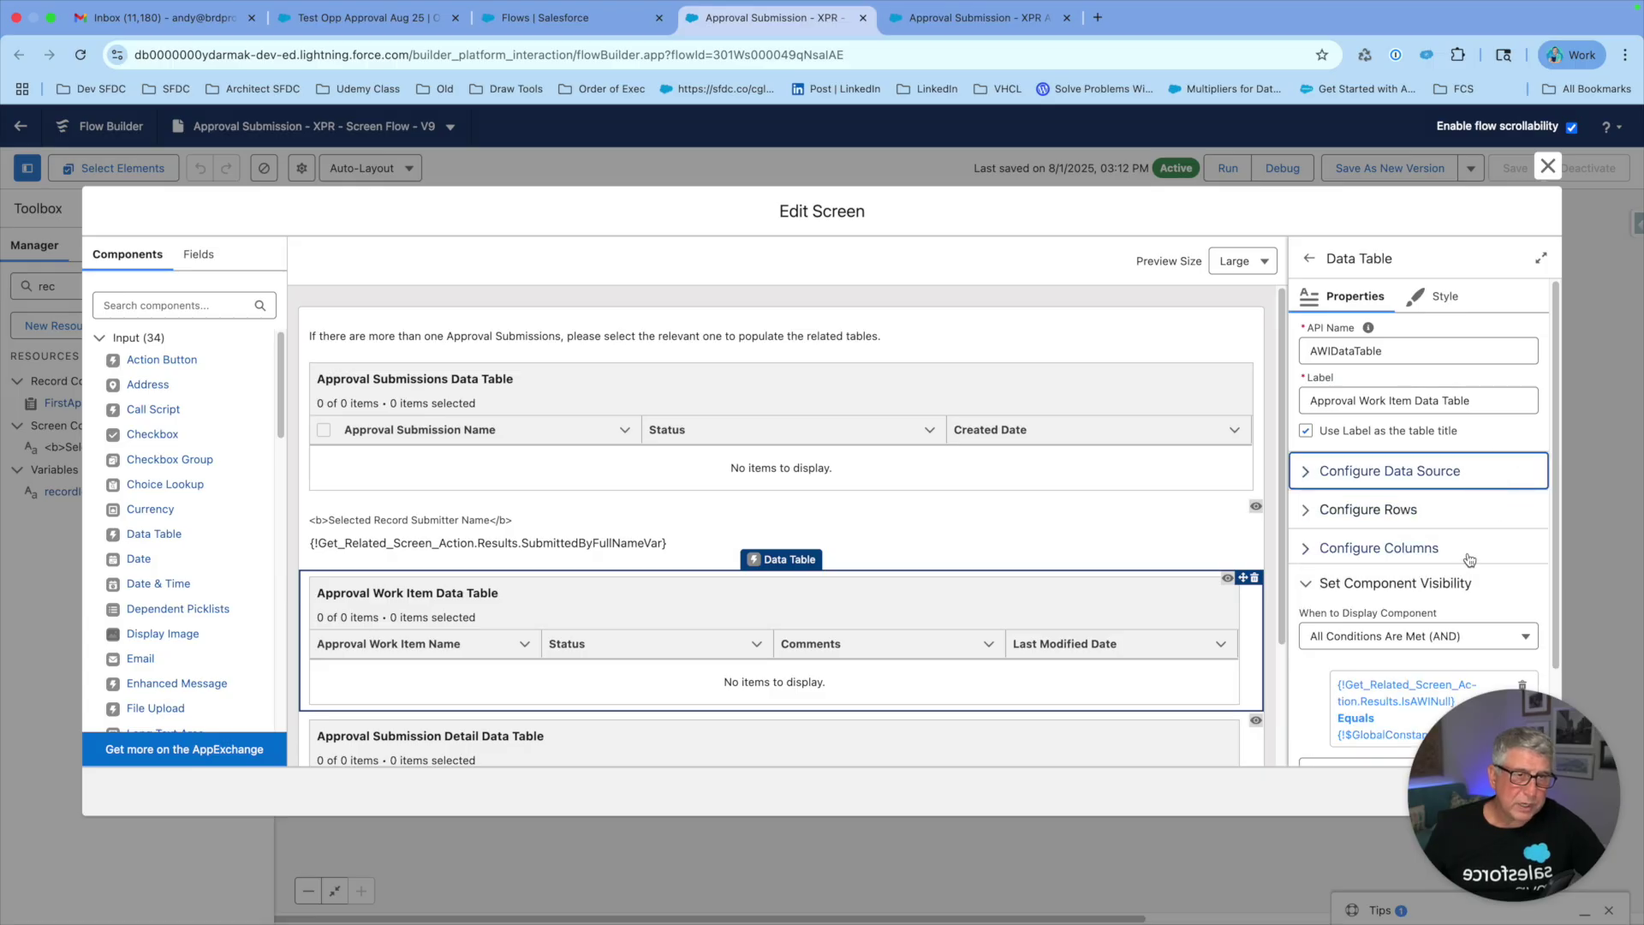
pyautogui.click(1323, 481)
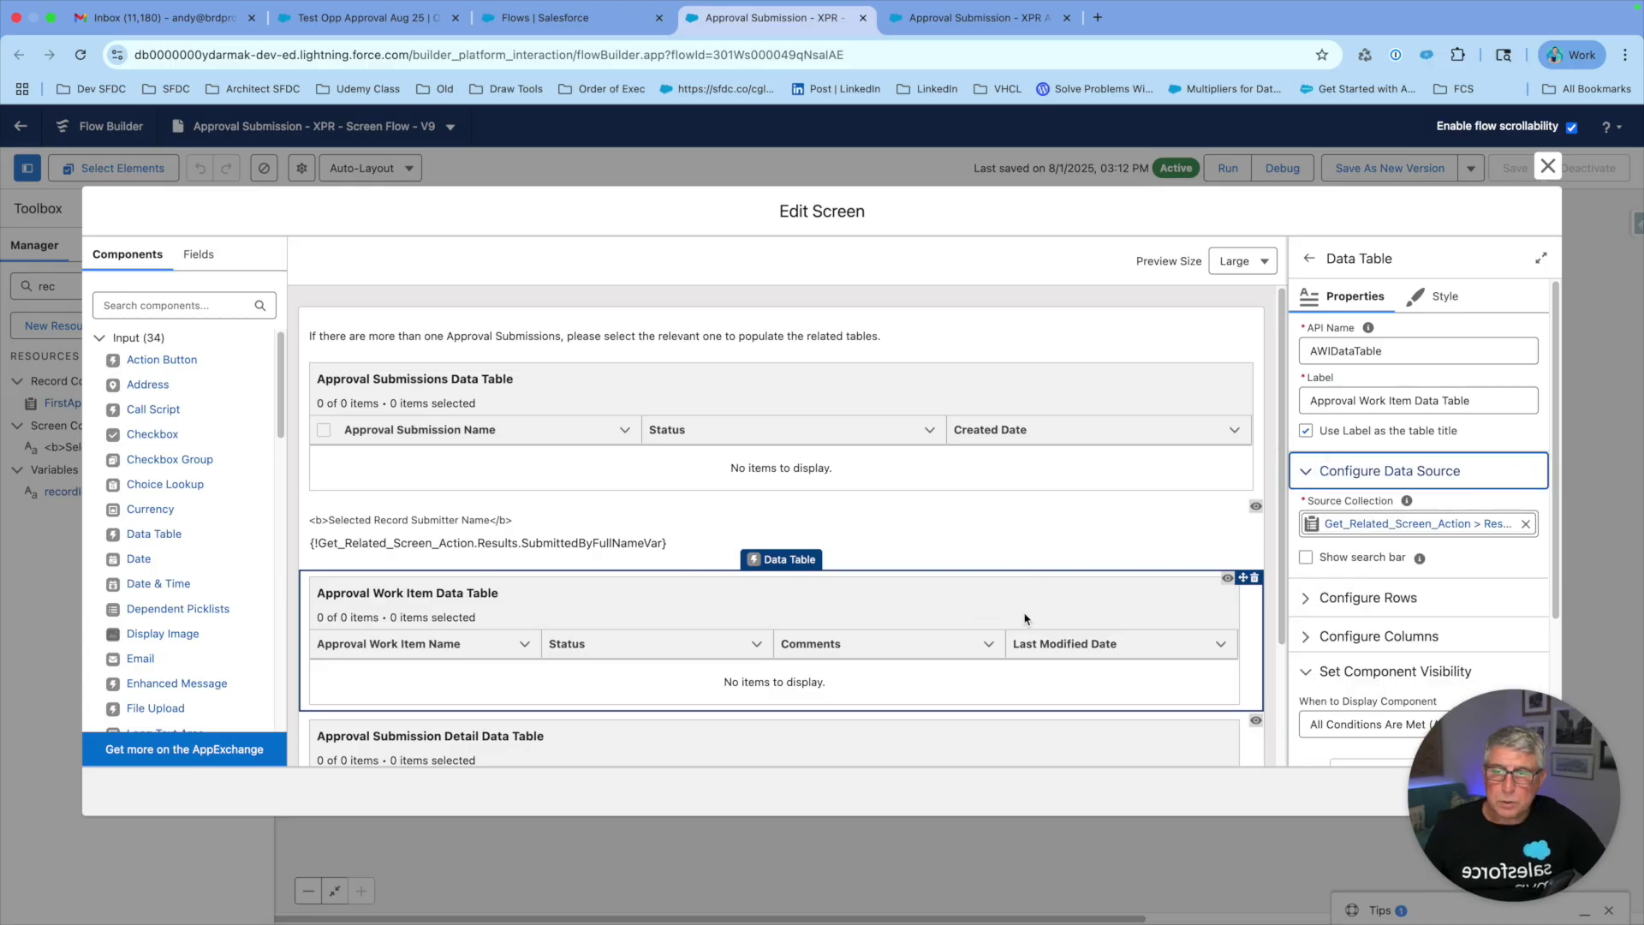